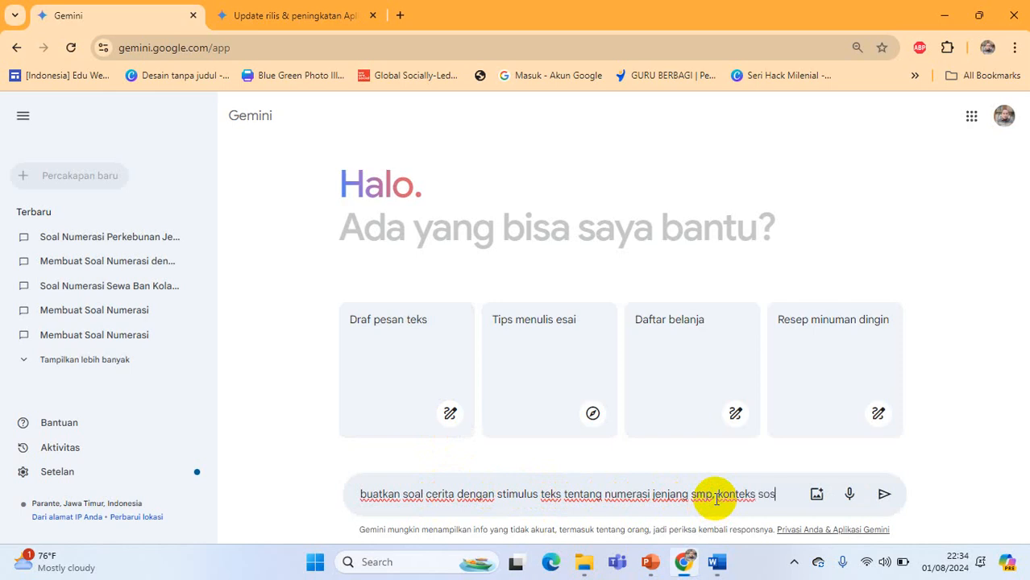
Complete the prompt with "konteks sosial budaya, konten bilangan, soal pilihan ganda, tentang hasil panen kopi di kabupaten Bondowoso Tahun 2024" and submit it
{"action": "type", "text": "ial budaya, konten"}
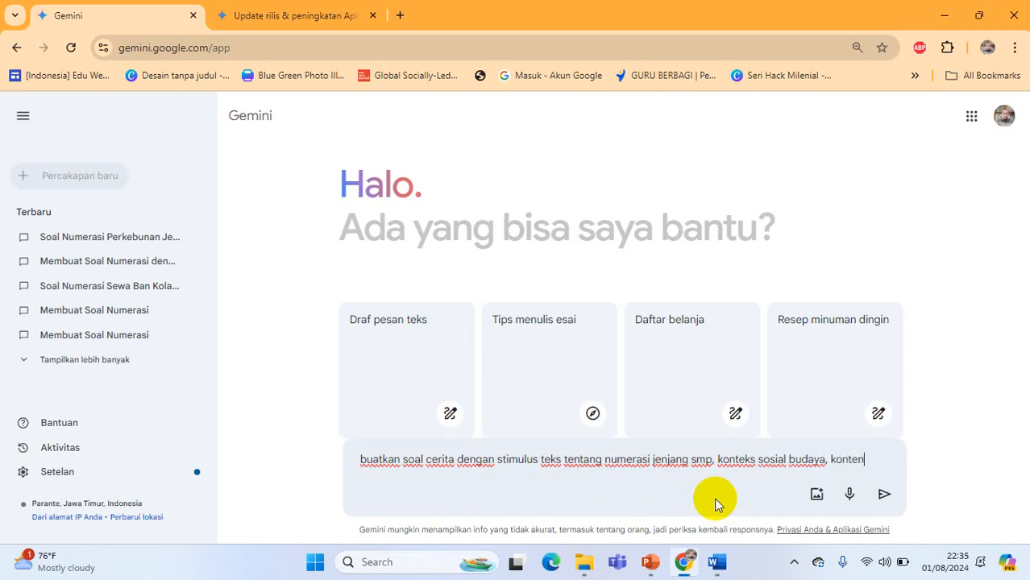
{"action": "type", "text": "ga"}
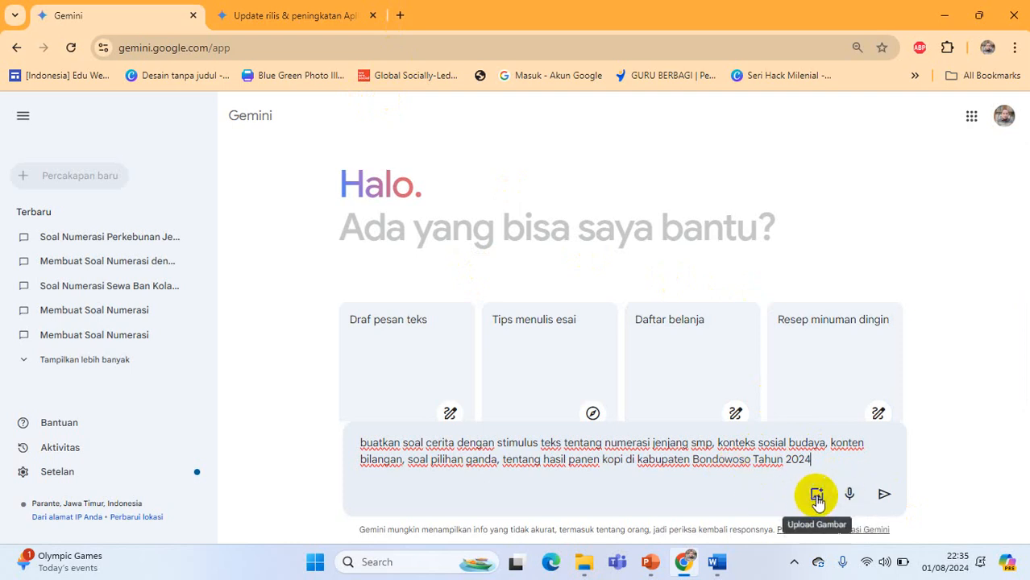
{"action": "left_click", "coordinate": [884, 497]}
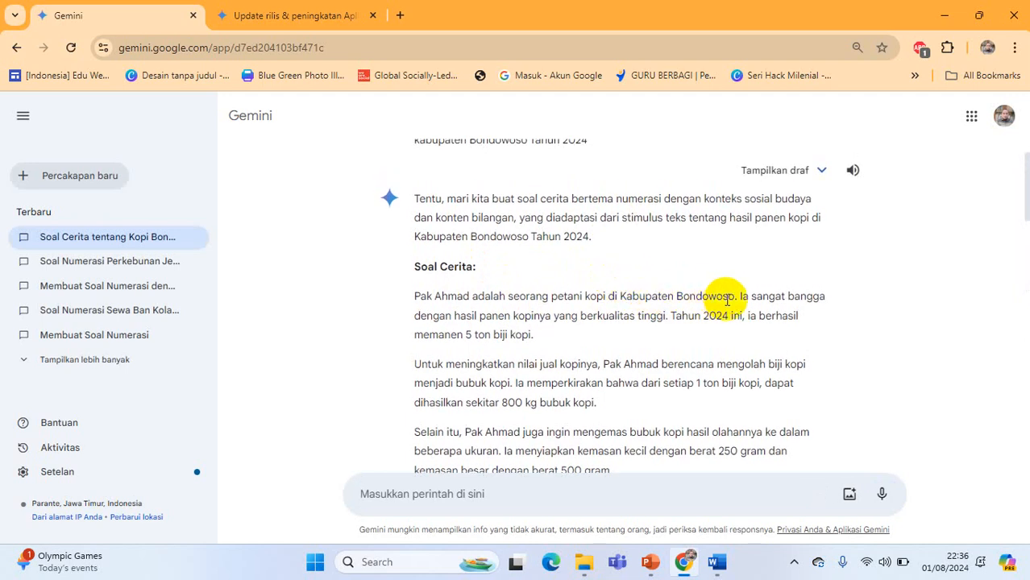
Review the generated coffee-harvest story and its multiple-choice questions against the submitted prompt
{"action": "scroll", "coordinate": [586, 258], "scroll_direction": "down", "scroll_amount": 2}
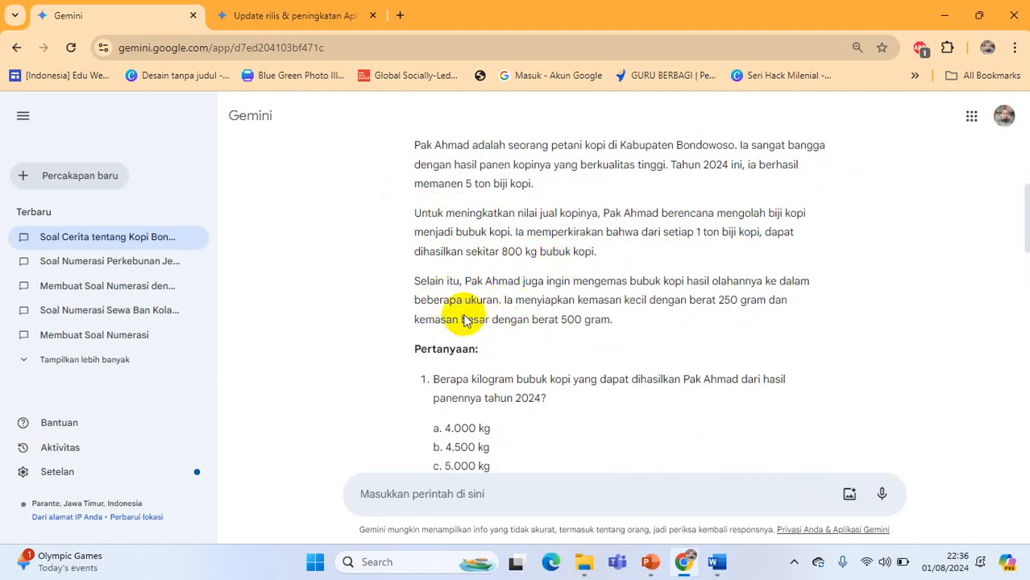
{"action": "scroll", "coordinate": [492, 354], "scroll_direction": "down", "scroll_amount": 2}
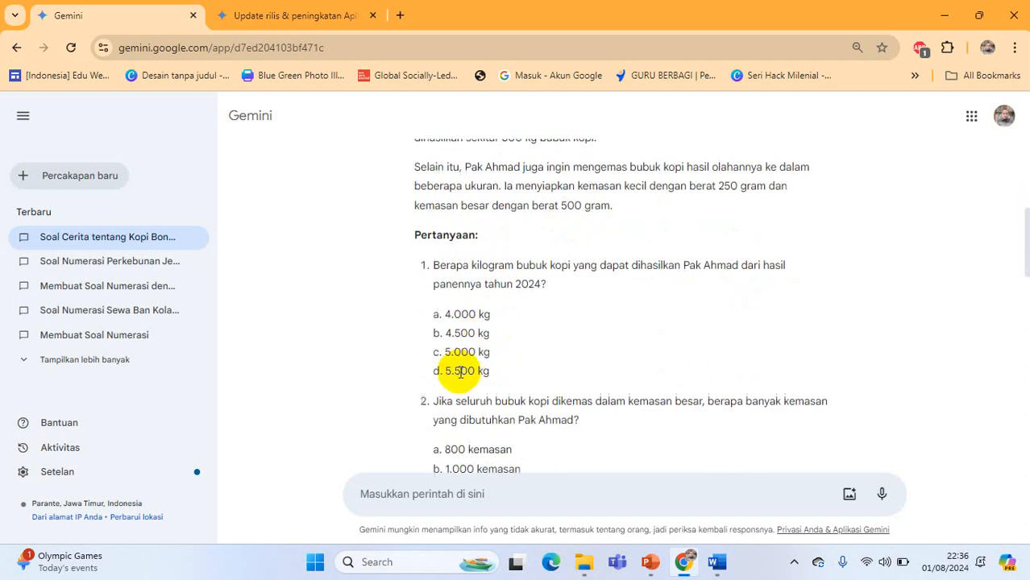
{"action": "scroll", "coordinate": [460, 306], "scroll_direction": "down", "scroll_amount": 4}
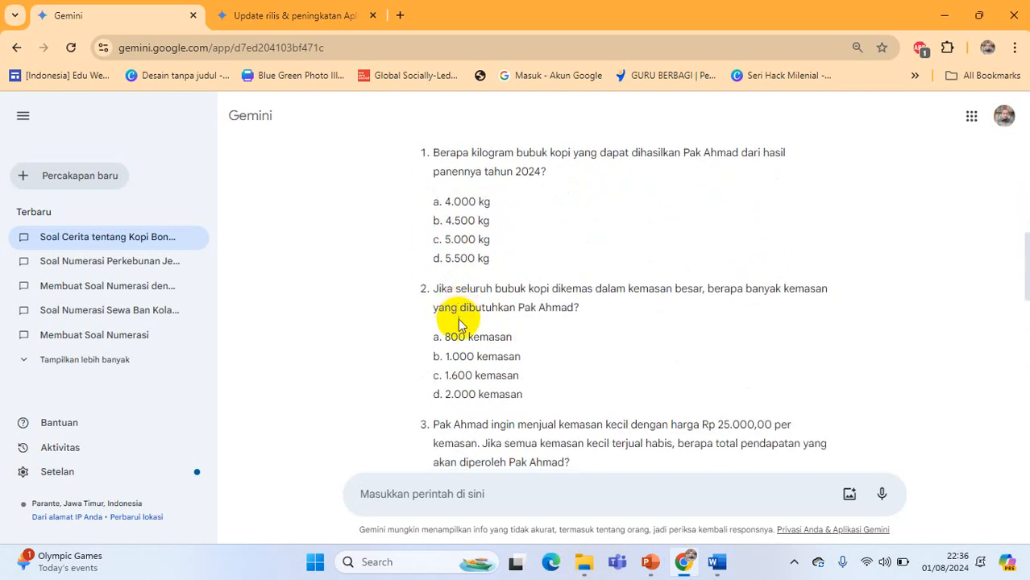
{"action": "scroll", "coordinate": [462, 348], "scroll_direction": "up", "scroll_amount": 10}
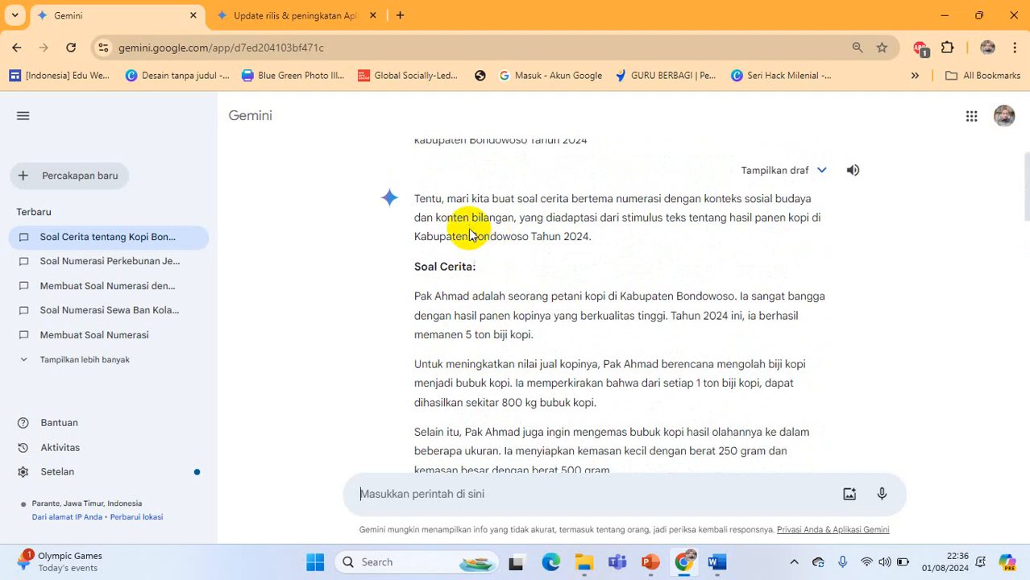
{"action": "scroll", "coordinate": [479, 270], "scroll_direction": "up", "scroll_amount": 1}
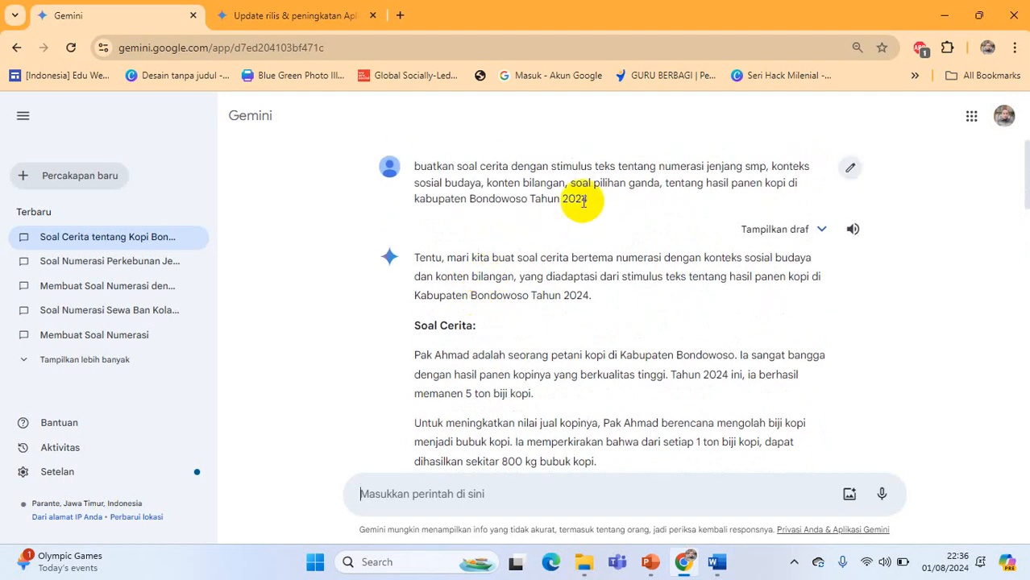
{"action": "scroll", "coordinate": [423, 196], "scroll_direction": "down", "scroll_amount": 2}
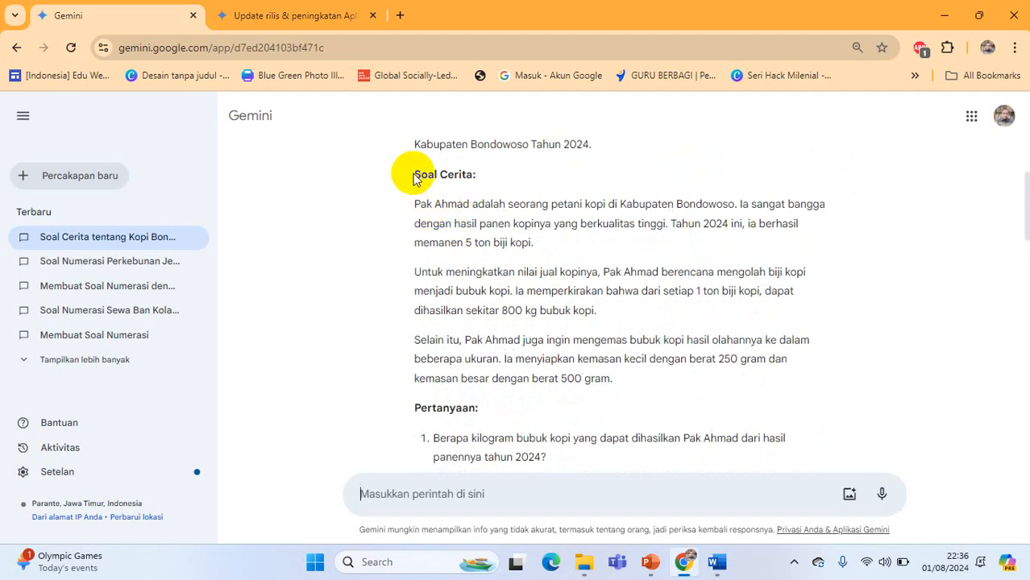
{"action": "scroll", "coordinate": [420, 176], "scroll_direction": "up", "scroll_amount": 1}
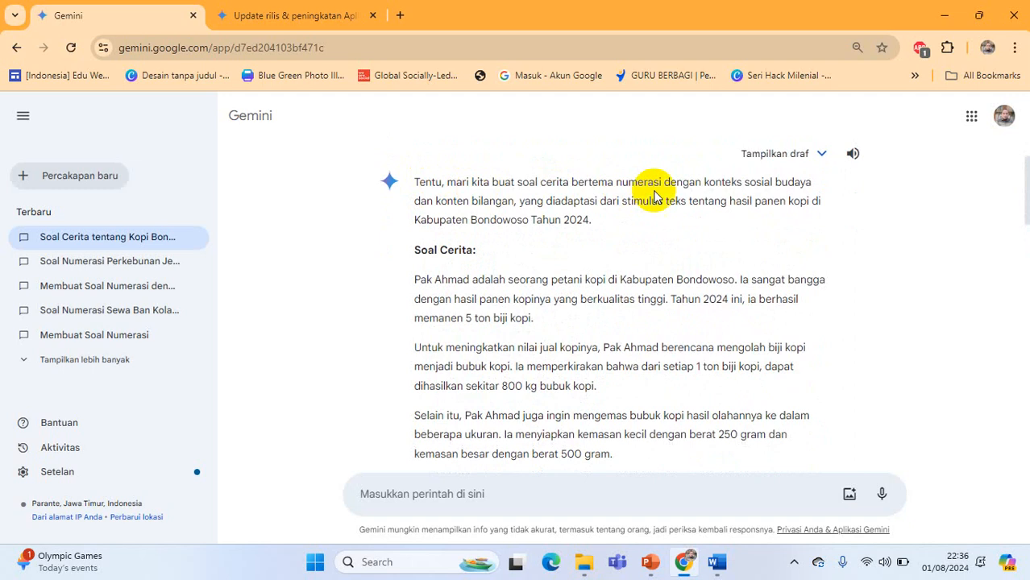
Copy the complete generated response about the Bondowoso coffee harvest
{"action": "left_click_drag", "start_coordinate": [416, 251], "coordinate": [510, 453]}
{"action": "scroll", "coordinate": [486, 413], "scroll_direction": "down", "scroll_amount": 2}
{"action": "left_click", "coordinate": [486, 413]}
{"action": "scroll", "coordinate": [486, 407], "scroll_direction": "down", "scroll_amount": 15}
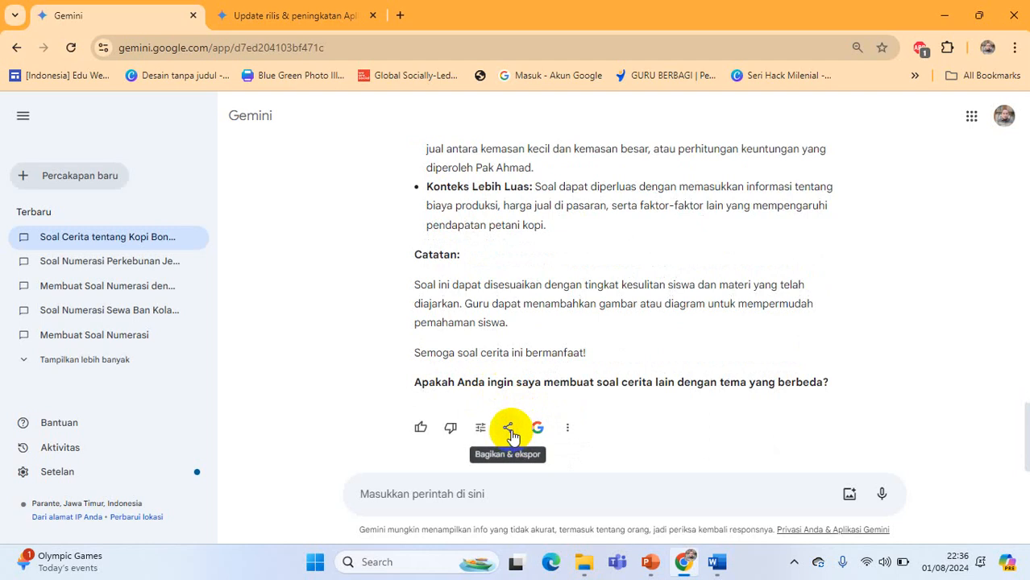
{"action": "left_click", "coordinate": [567, 428]}
{"action": "left_click", "coordinate": [603, 363]}
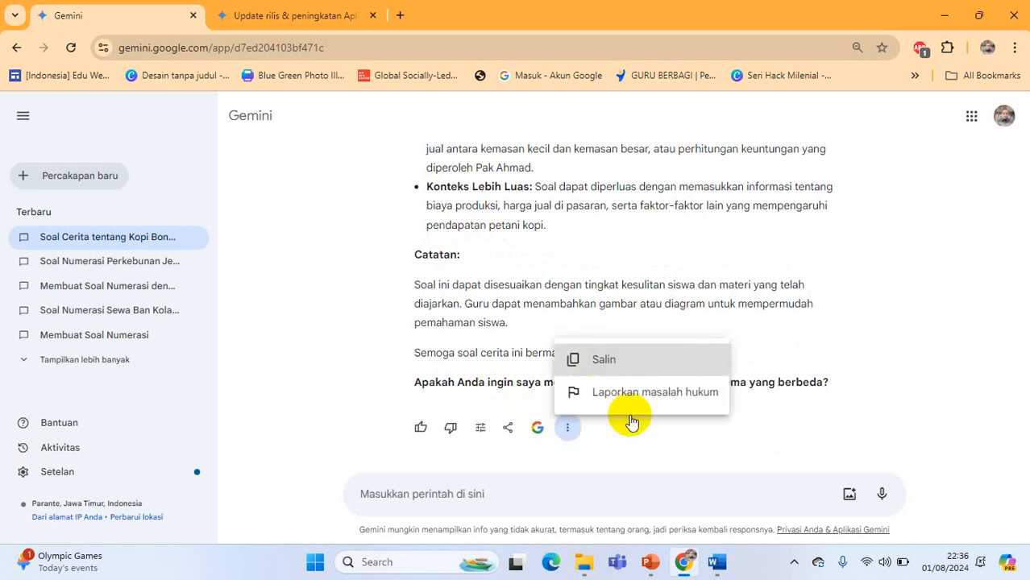
Switch to Word and paste the copied response into a new blank document
{"action": "left_click", "coordinate": [716, 562]}
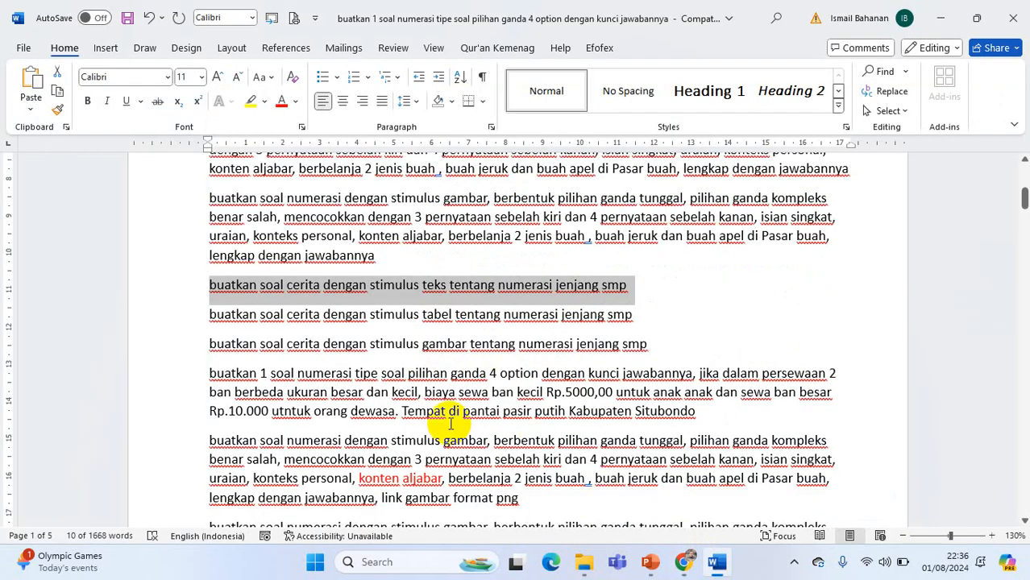
{"action": "key", "text": "ctrl+n"}
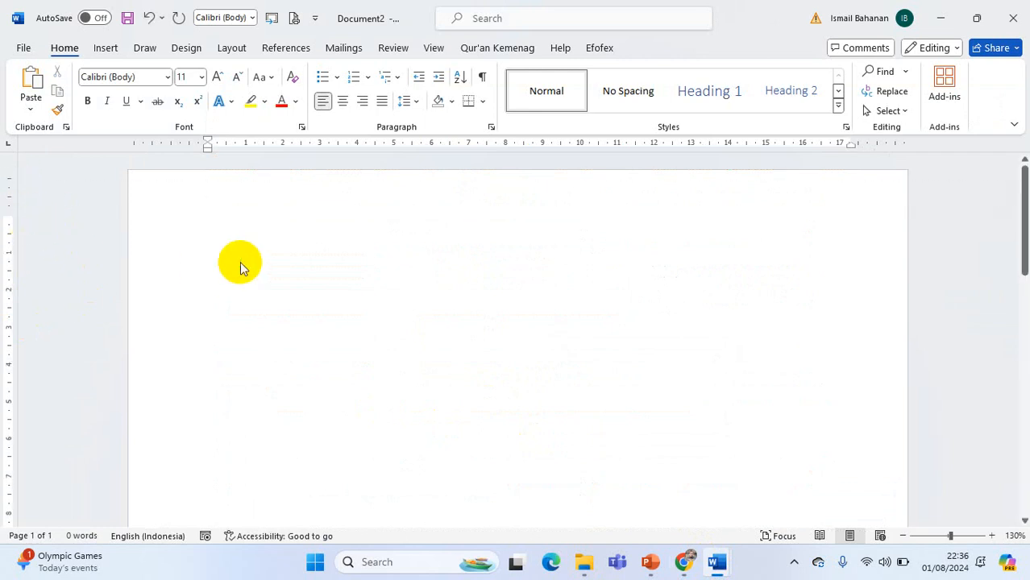
{"action": "key", "text": "ctrl+v"}
Delete the introductory paragraph above the "Soal Cerita:" heading
{"action": "scroll", "coordinate": [362, 322], "scroll_direction": "up", "scroll_amount": 10}
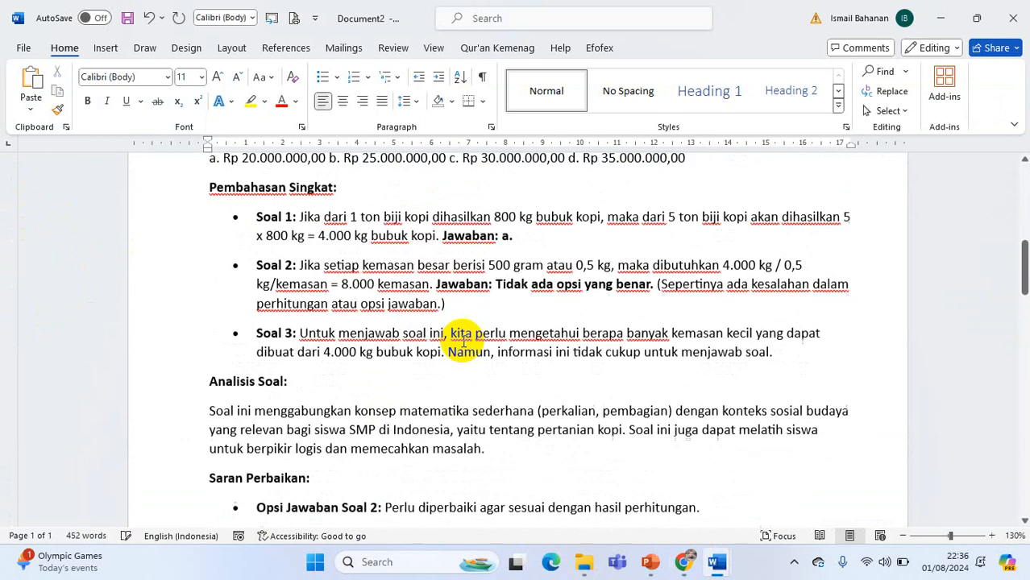
{"action": "scroll", "coordinate": [269, 403], "scroll_direction": "up", "scroll_amount": 5}
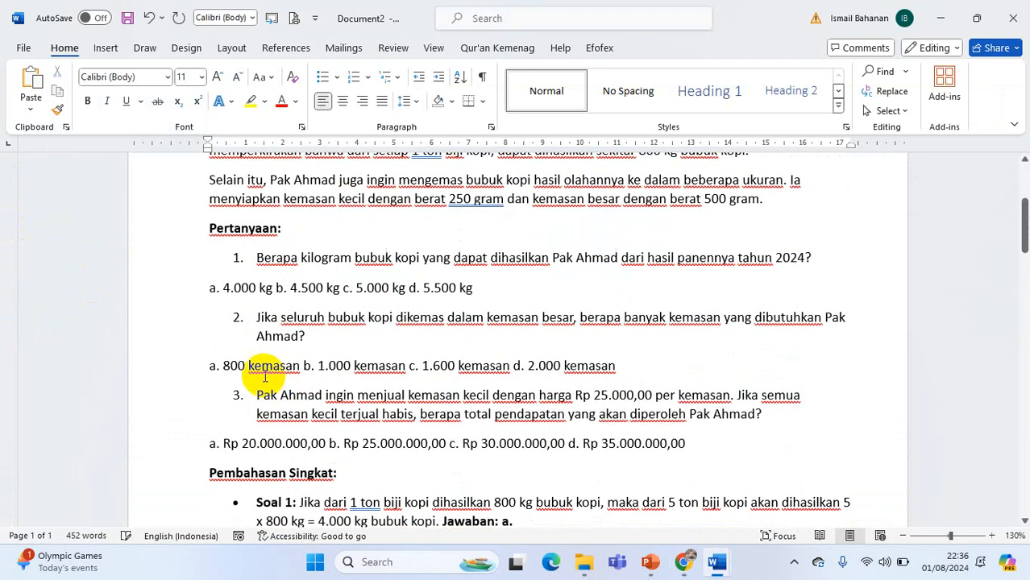
{"action": "scroll", "coordinate": [265, 377], "scroll_direction": "down", "scroll_amount": 2}
{"action": "scroll", "coordinate": [242, 395], "scroll_direction": "up", "scroll_amount": 5}
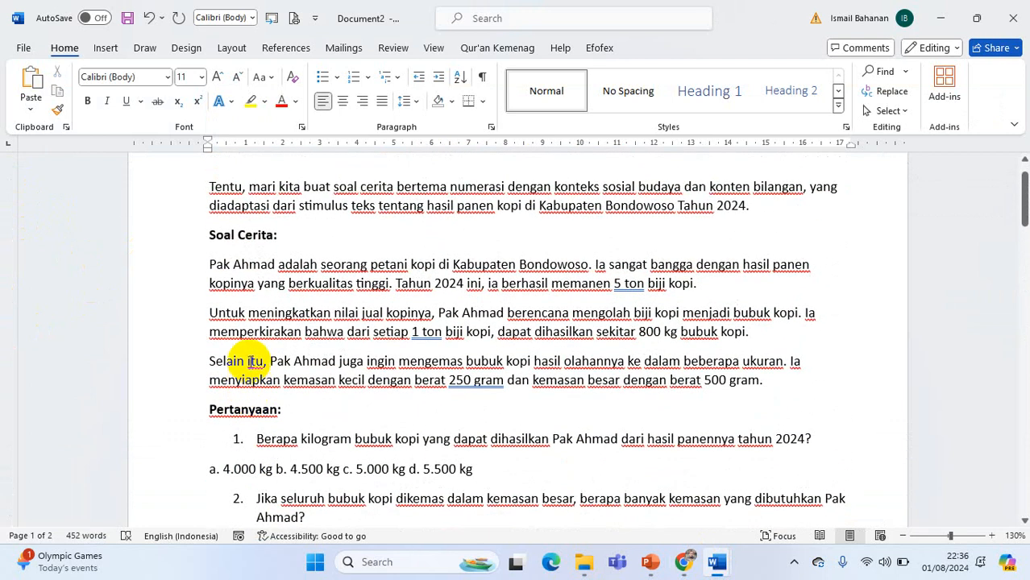
{"action": "scroll", "coordinate": [250, 359], "scroll_direction": "up", "scroll_amount": 1}
{"action": "left_click_drag", "start_coordinate": [209, 226], "coordinate": [682, 240]}
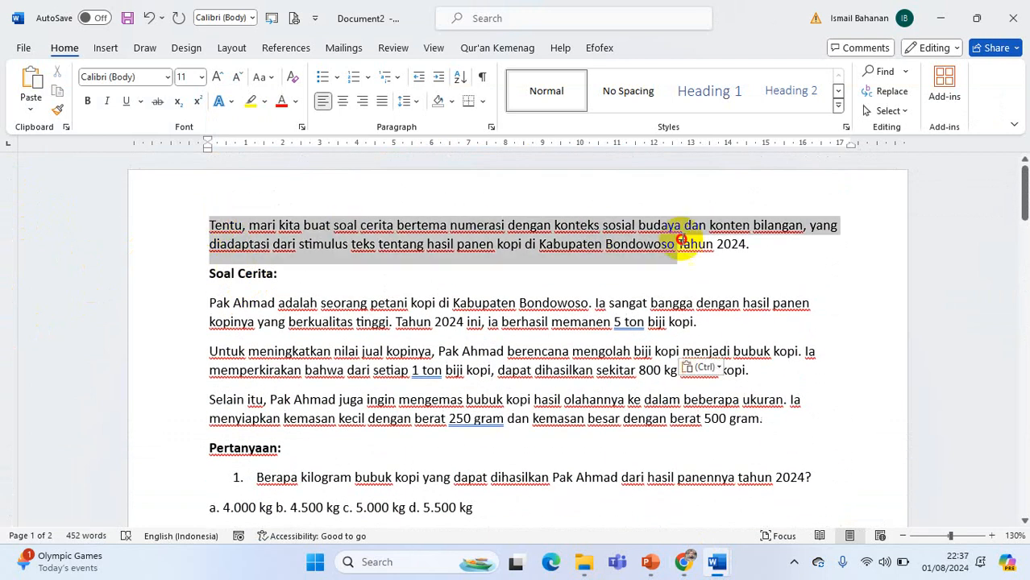
{"action": "key", "text": "BackSpace"}
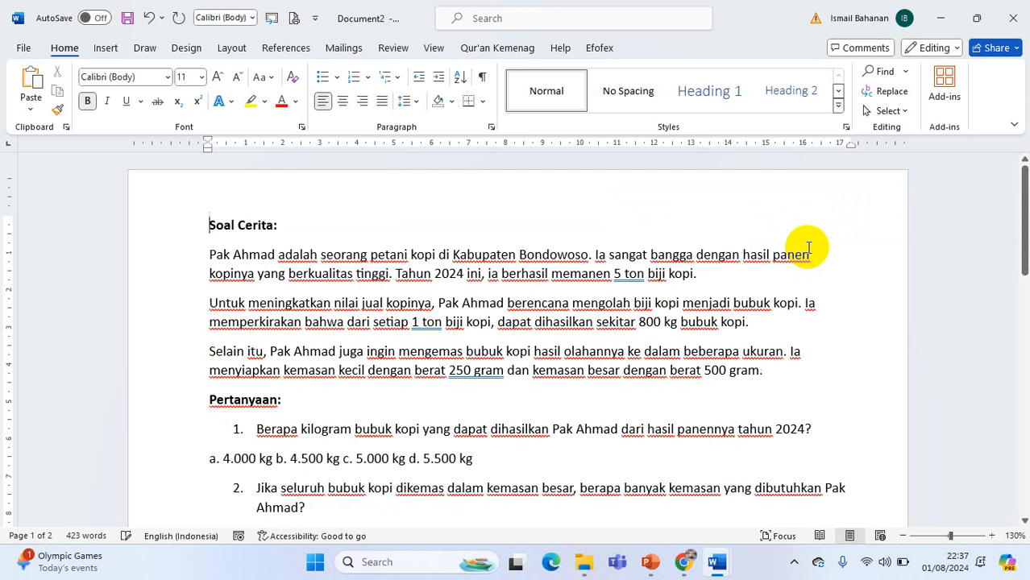
Delete everything from the "Analisis Soal:" heading to the end of the document
{"action": "scroll", "coordinate": [290, 411], "scroll_direction": "down", "scroll_amount": 3}
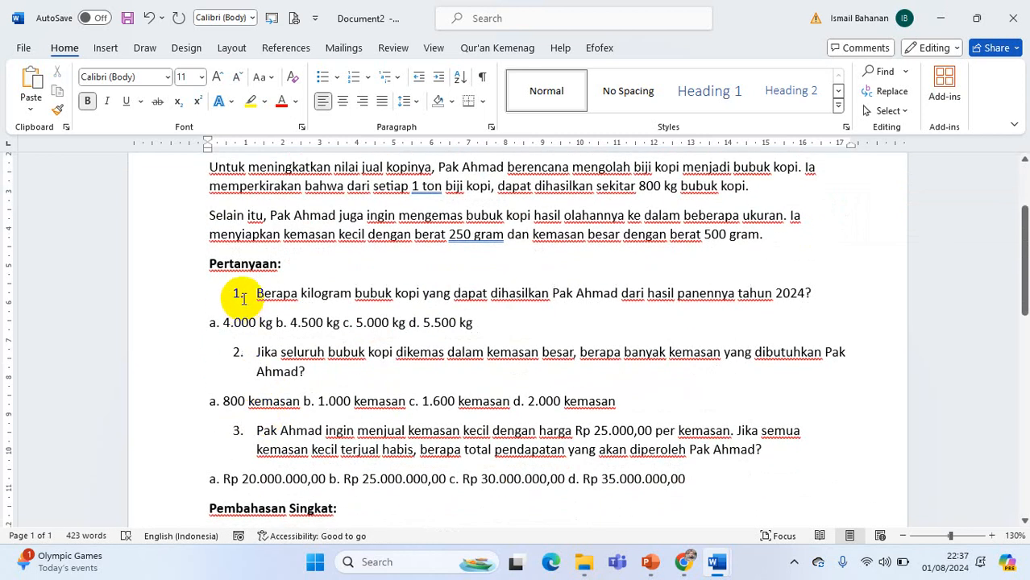
{"action": "scroll", "coordinate": [243, 297], "scroll_direction": "down", "scroll_amount": 2}
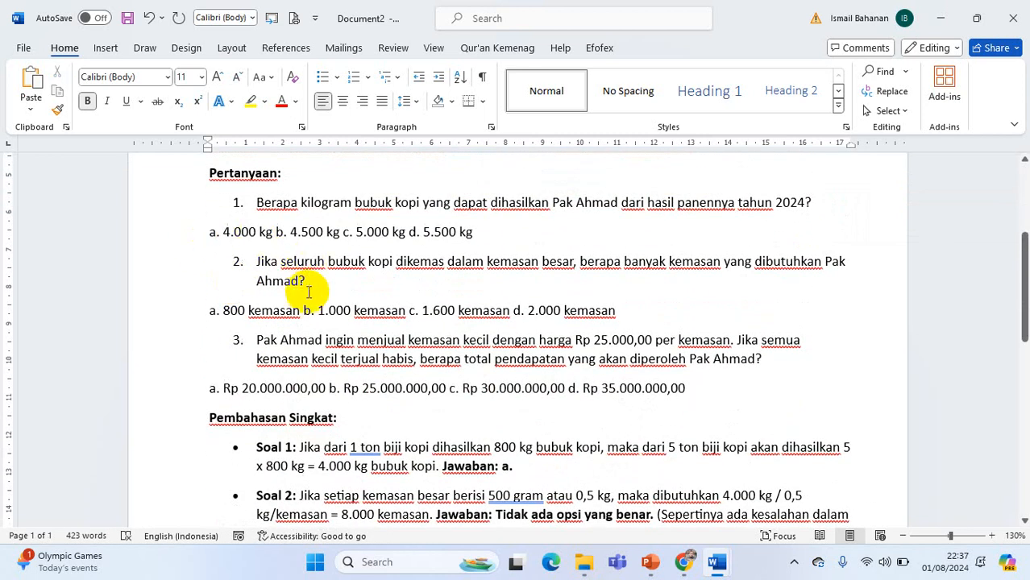
{"action": "scroll", "coordinate": [289, 309], "scroll_direction": "down", "scroll_amount": 5}
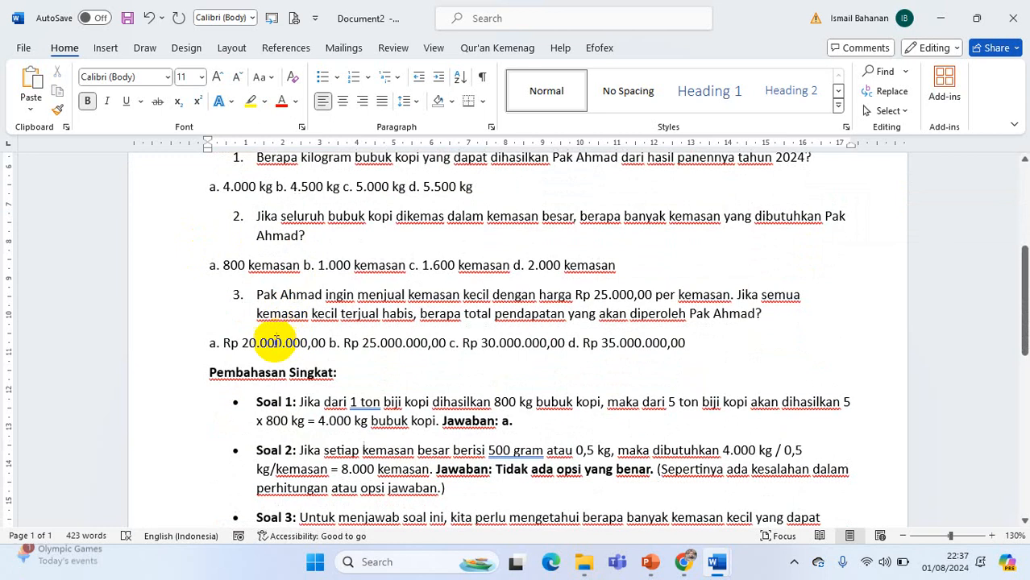
{"action": "scroll", "coordinate": [254, 372], "scroll_direction": "down", "scroll_amount": 3}
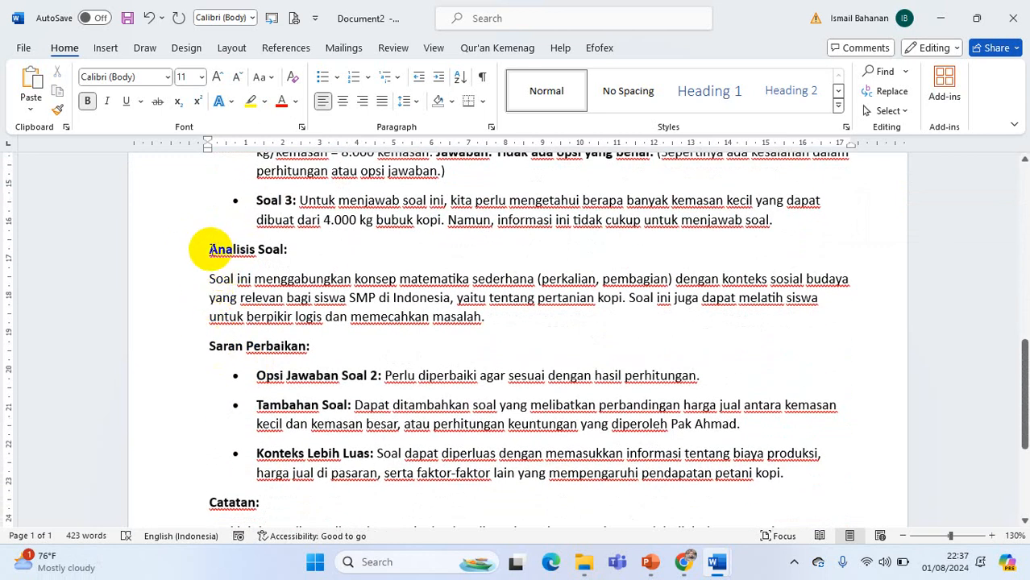
{"action": "left_click_drag", "start_coordinate": [208, 250], "coordinate": [742, 407]}
{"action": "key", "text": "Delete"}
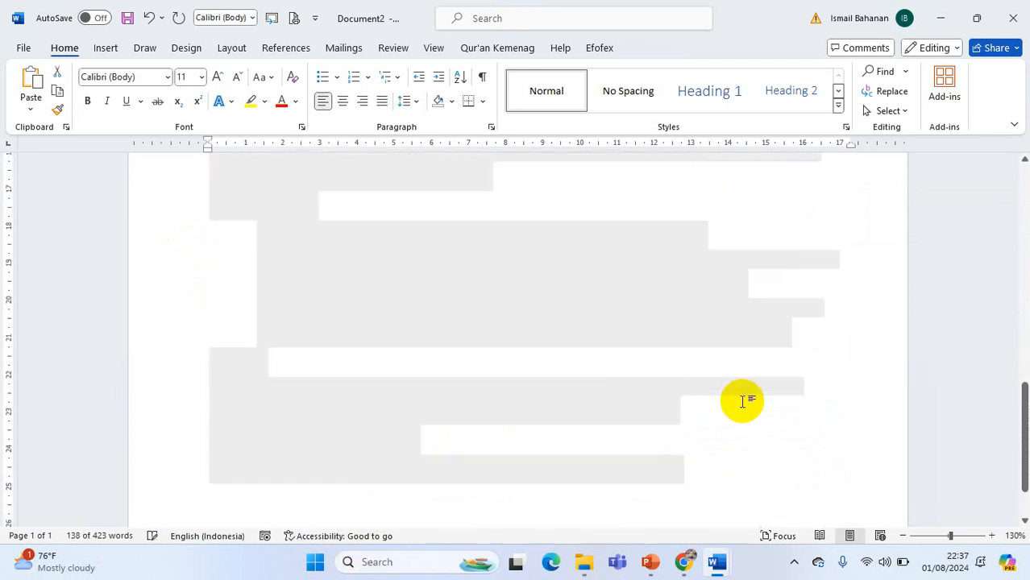
Give the block from question 1 through the text of question 3 one shared hanging indent, moving its answer options inward
{"action": "scroll", "coordinate": [287, 292], "scroll_direction": "up", "scroll_amount": 6}
{"action": "scroll", "coordinate": [266, 281], "scroll_direction": "up", "scroll_amount": 3}
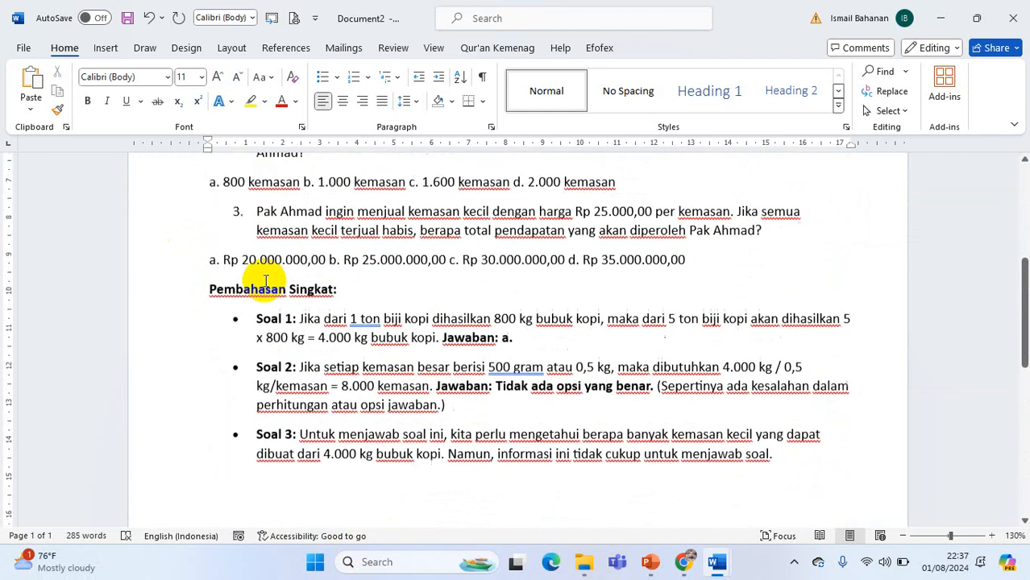
{"action": "left_click_drag", "start_coordinate": [231, 229], "coordinate": [763, 380]}
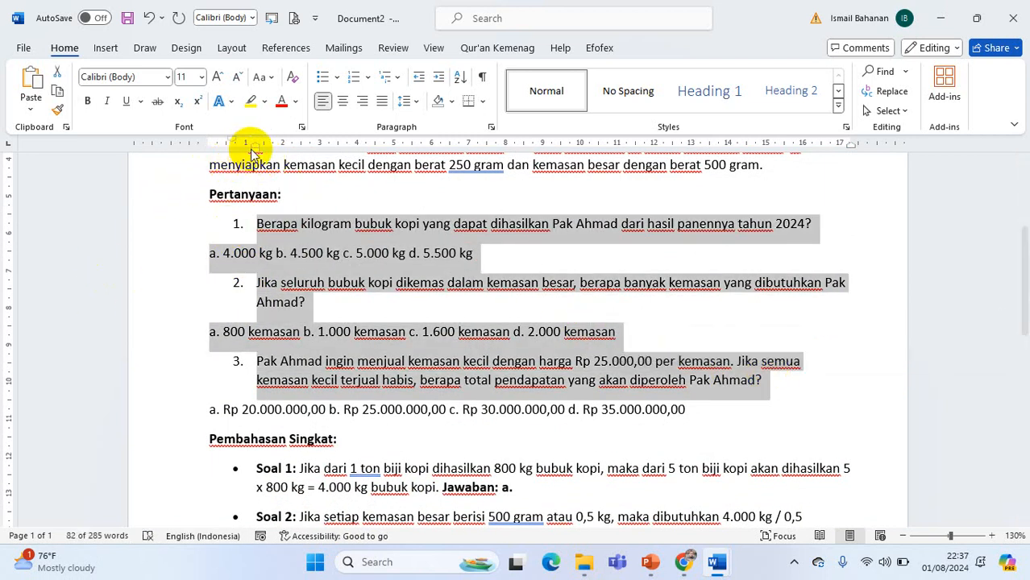
{"action": "left_click_drag", "start_coordinate": [253, 150], "coordinate": [264, 146]}
Indent the answer-option lines of questions 1, 2 and 3 so they align with the question text
{"action": "left_click", "coordinate": [236, 253]}
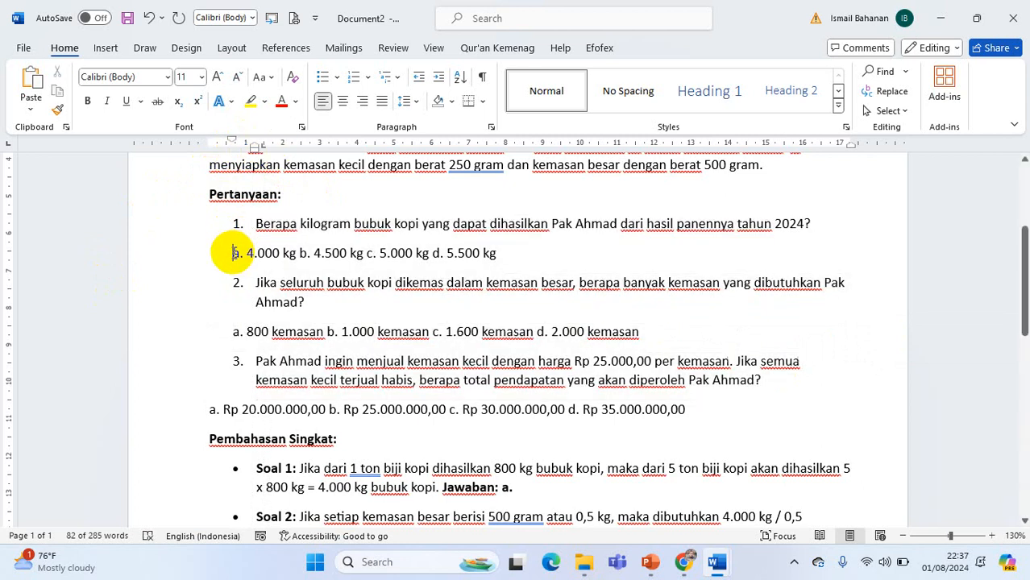
{"action": "key", "text": "Tab"}
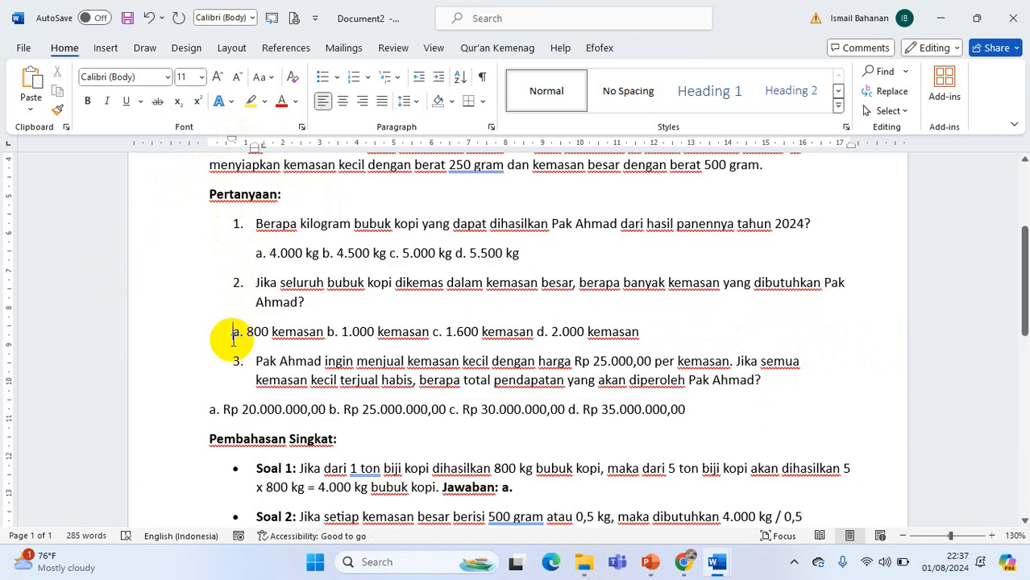
{"action": "left_click", "coordinate": [233, 333]}
{"action": "key", "text": "Tab"}
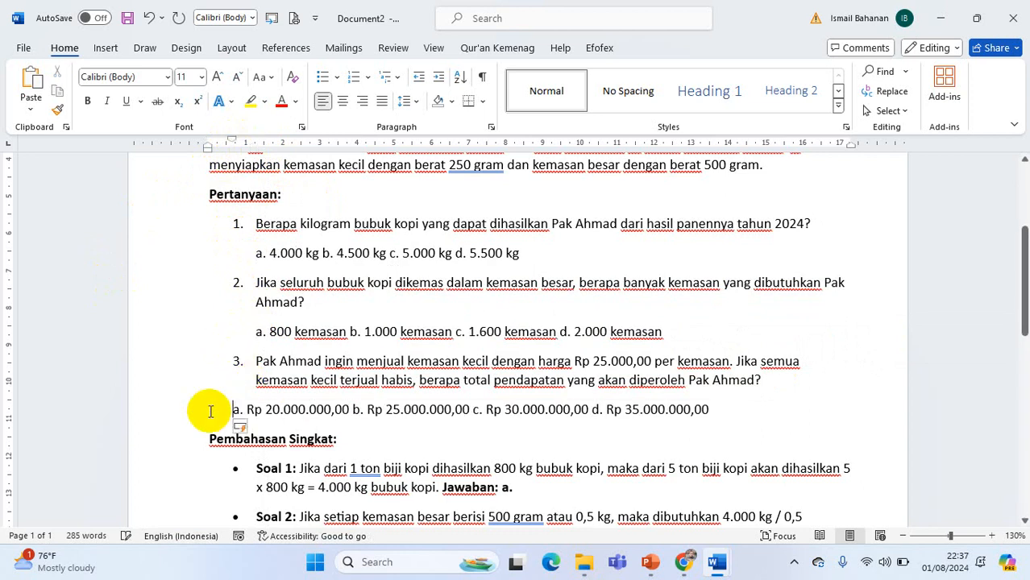
{"action": "key", "text": "Tab"}
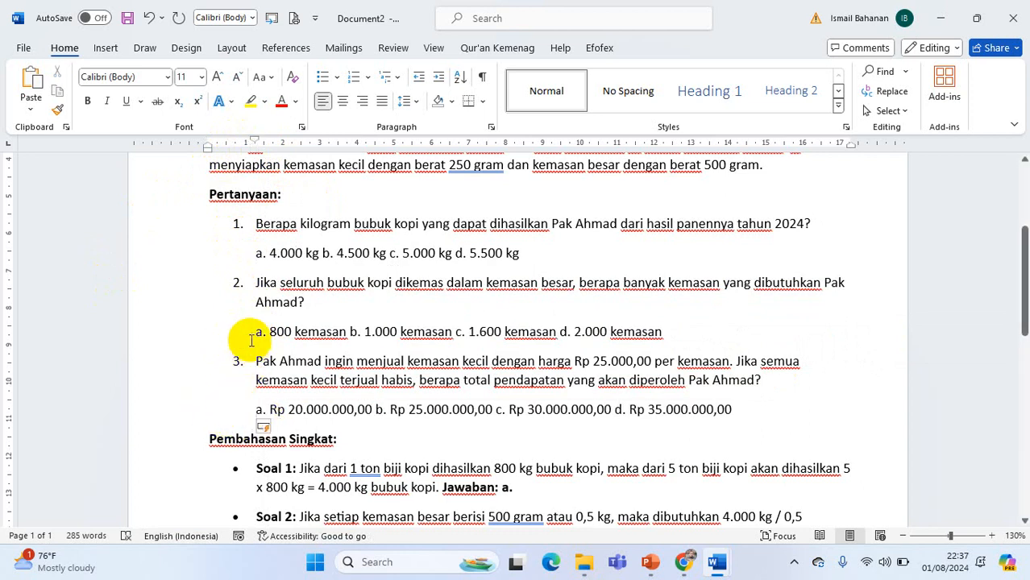
Separate question 1's answer options a, b, c and d with one tab space between each
{"action": "left_click", "coordinate": [323, 253]}
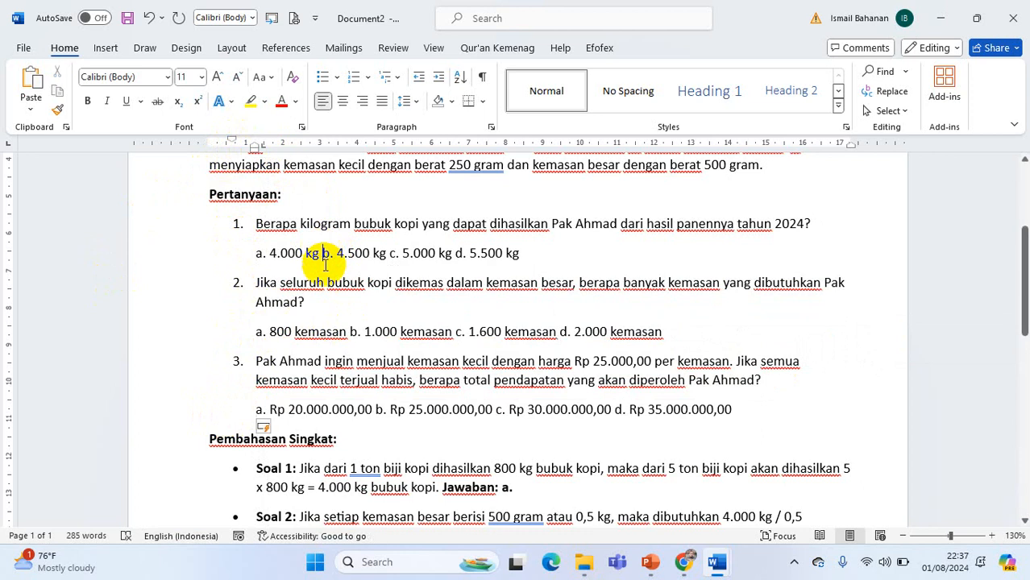
{"action": "key", "text": "Tab"}
{"action": "left_click", "coordinate": [416, 254]}
{"action": "key", "text": "Tab"}
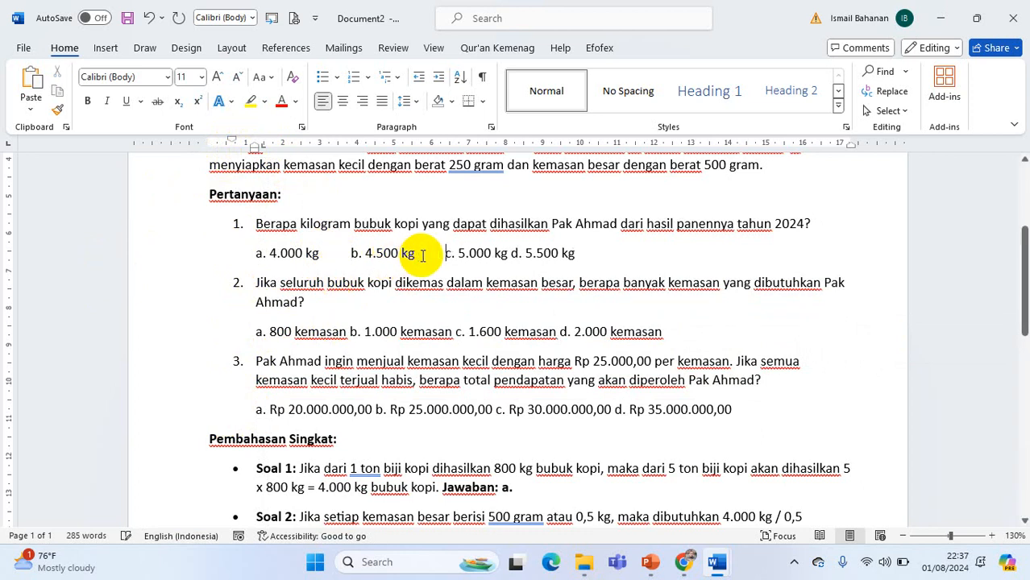
{"action": "left_click", "coordinate": [509, 254]}
{"action": "key", "text": "Tab"}
{"action": "left_click", "coordinate": [347, 331]}
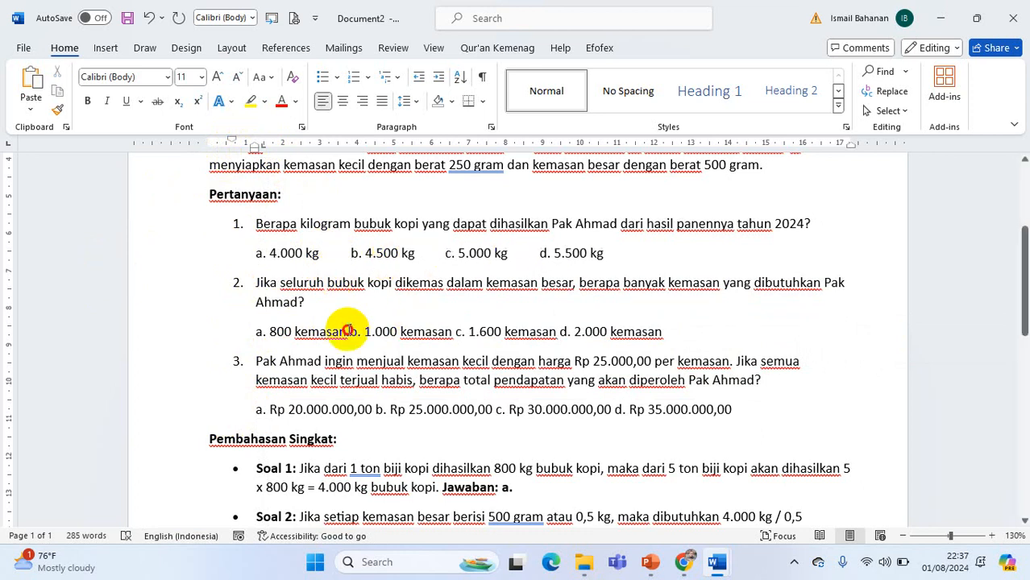
Widen the gaps between question 1's four answer options by adding a second tab space before b, c and d
{"action": "left_click", "coordinate": [349, 253]}
{"action": "key", "text": "Tab"}
{"action": "left_click", "coordinate": [492, 254]}
{"action": "key", "text": "Tab"}
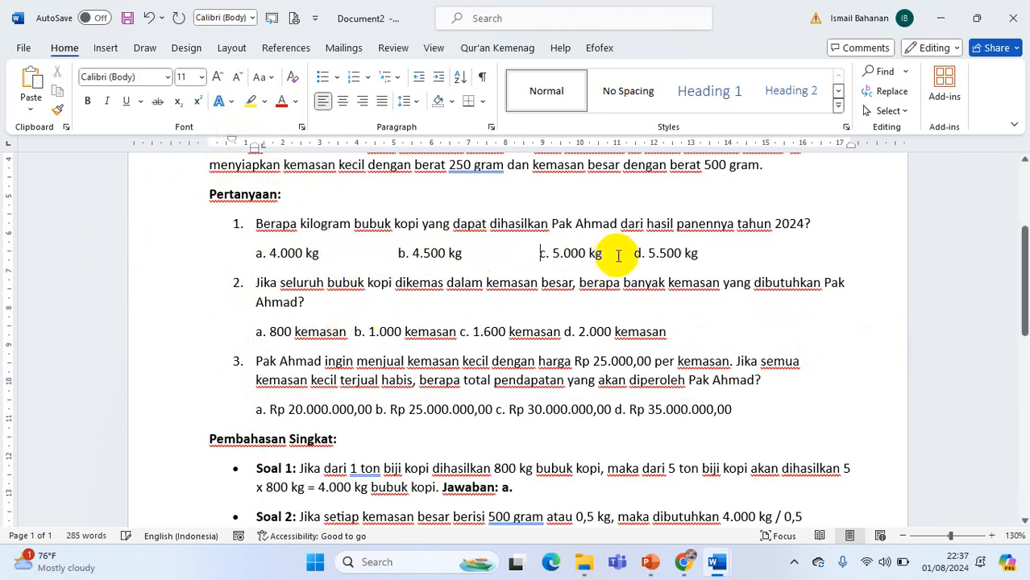
{"action": "left_click", "coordinate": [634, 253]}
{"action": "key", "text": "Tab"}
Separate question 2's answer options a, b, c and d with tab spaces so they line up with question 1's columns
{"action": "left_click", "coordinate": [352, 331]}
{"action": "key", "text": "Tab"}
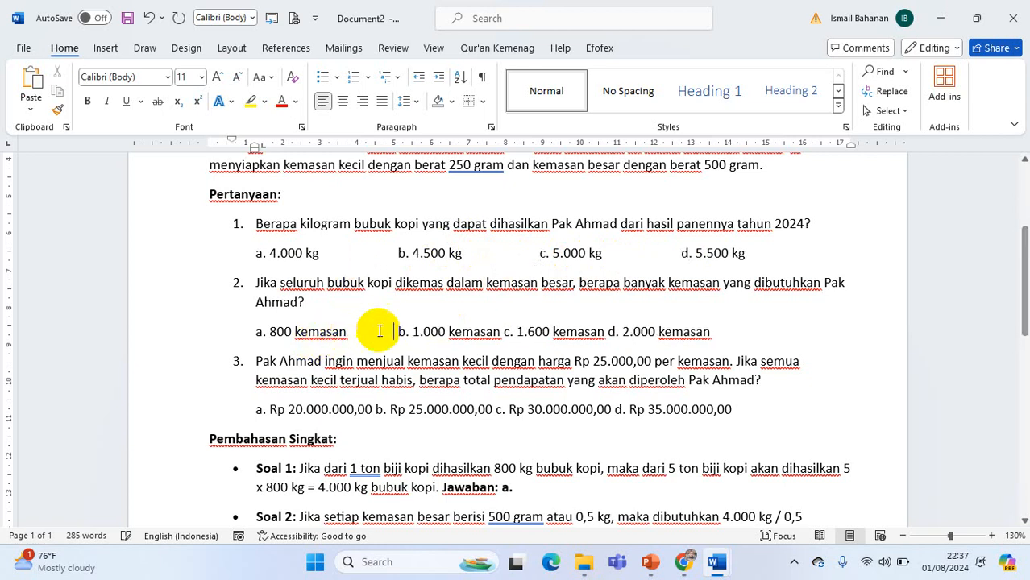
{"action": "left_click", "coordinate": [503, 332]}
{"action": "key", "text": "Tab"}
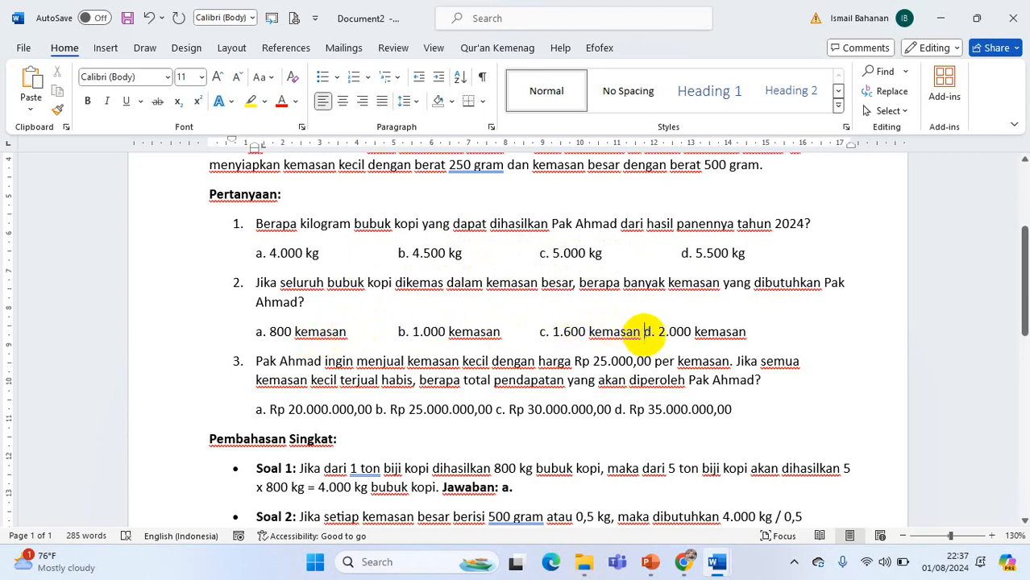
{"action": "key", "text": "Tab"}
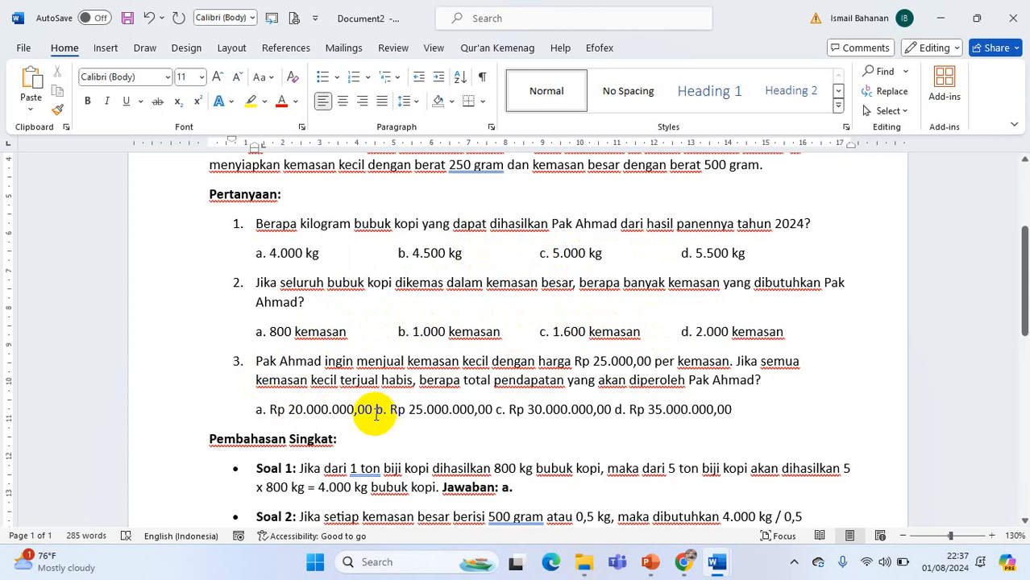
Separate question 3's answer options a, b, c and d with tab spaces to match the columns above
{"action": "left_click", "coordinate": [375, 411]}
{"action": "key", "text": "Tab"}
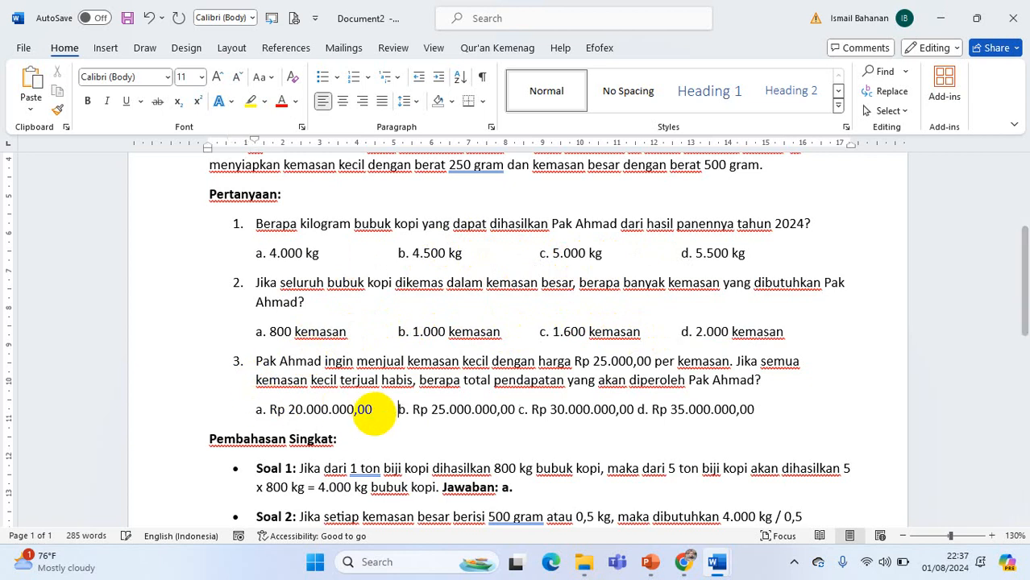
{"action": "left_click", "coordinate": [521, 411]}
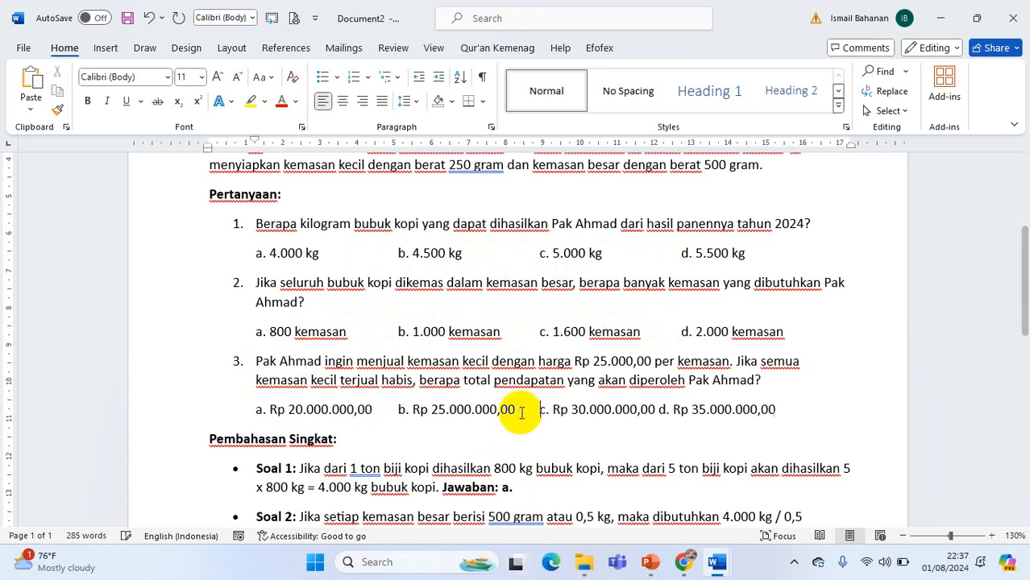
{"action": "key", "text": "Tab"}
{"action": "key", "text": "BackSpace"}
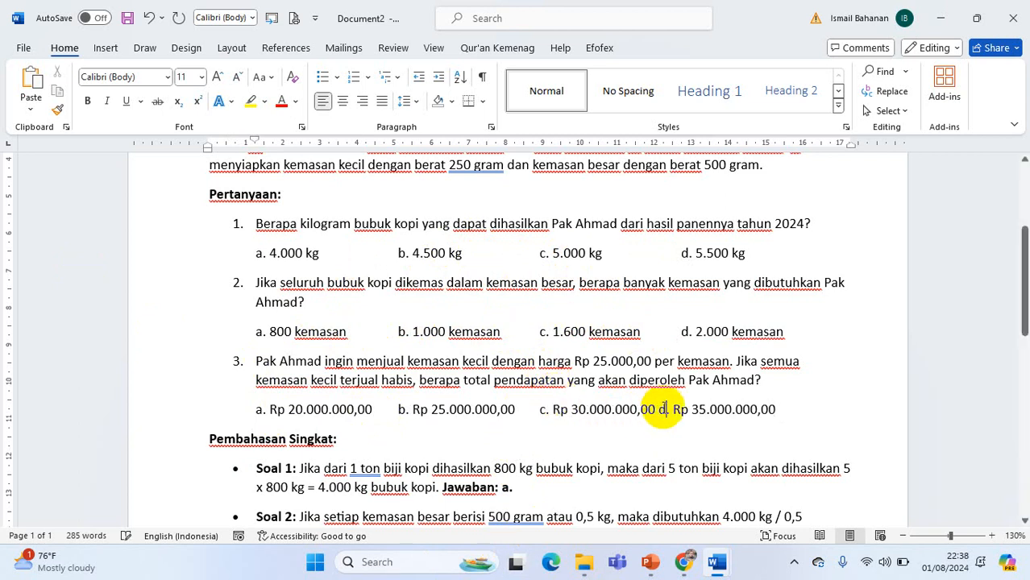
{"action": "key", "text": "Tab"}
Delete question 2 about packing the coffee powder in large packages, together with its answer options
{"action": "scroll", "coordinate": [379, 412], "scroll_direction": "down", "scroll_amount": 3}
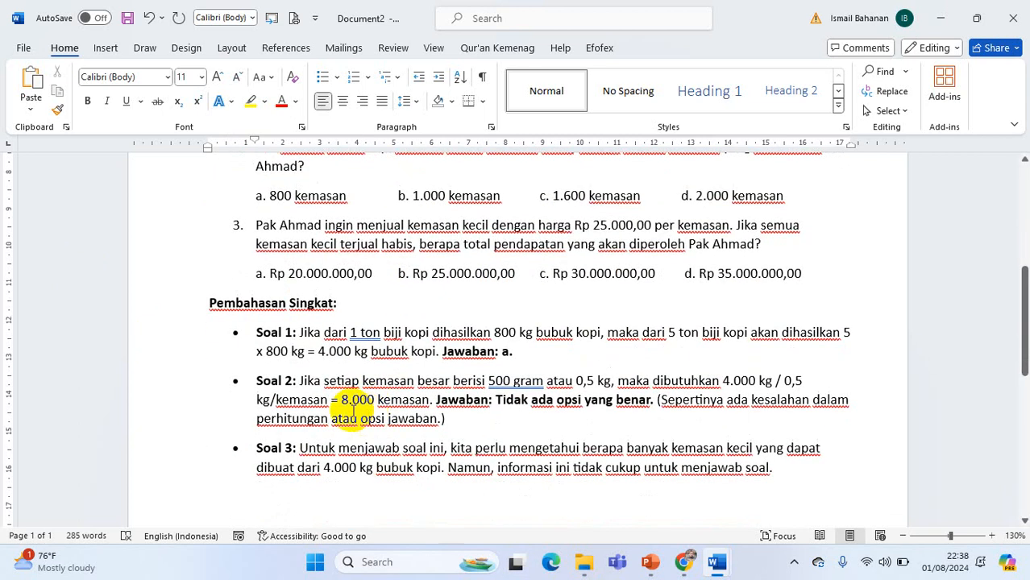
{"action": "scroll", "coordinate": [322, 399], "scroll_direction": "down", "scroll_amount": 1}
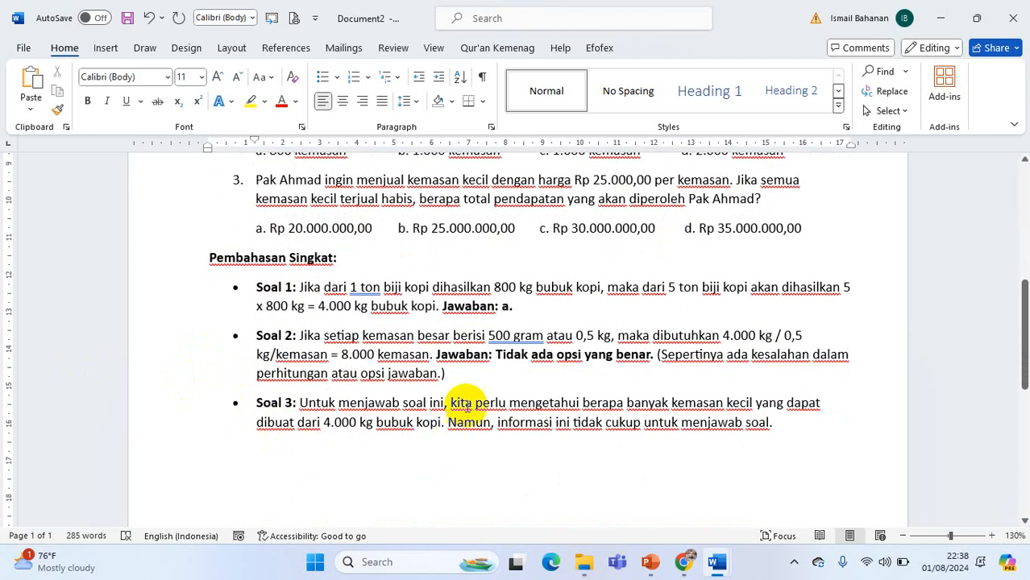
{"action": "scroll", "coordinate": [506, 336], "scroll_direction": "up", "scroll_amount": 2}
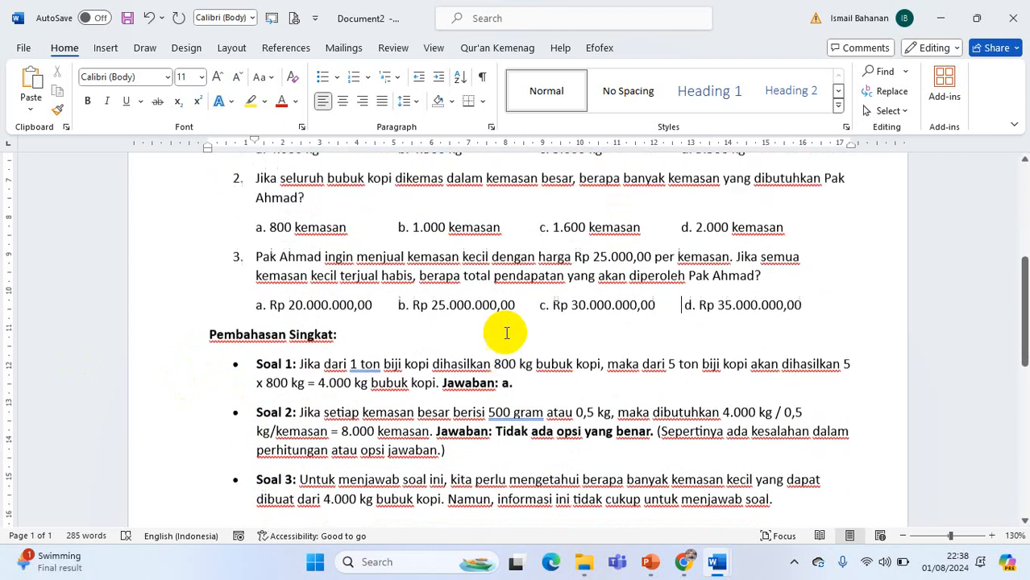
{"action": "scroll", "coordinate": [343, 423], "scroll_direction": "up", "scroll_amount": 1}
{"action": "scroll", "coordinate": [426, 453], "scroll_direction": "down", "scroll_amount": 2}
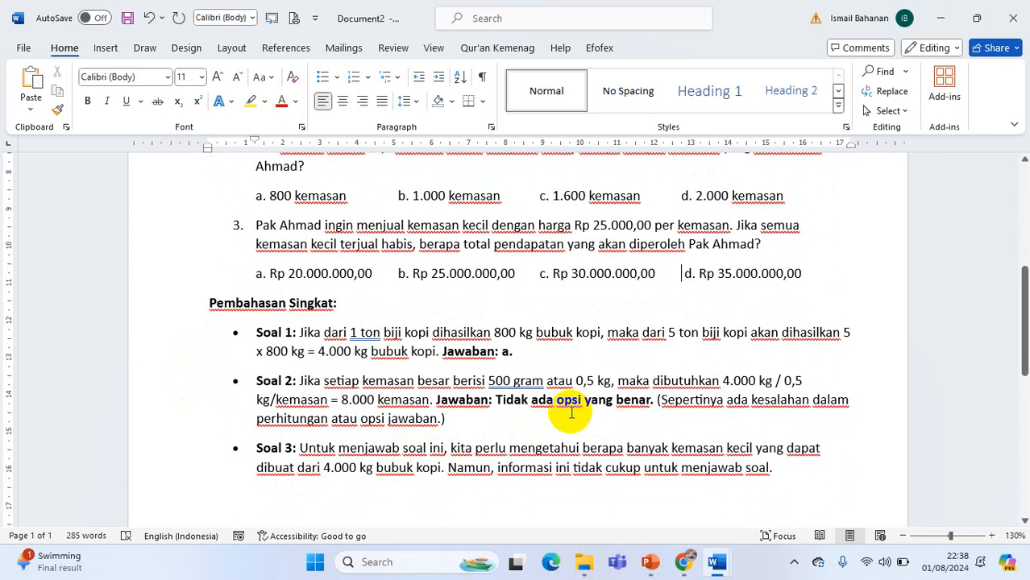
{"action": "scroll", "coordinate": [367, 412], "scroll_direction": "up", "scroll_amount": 2}
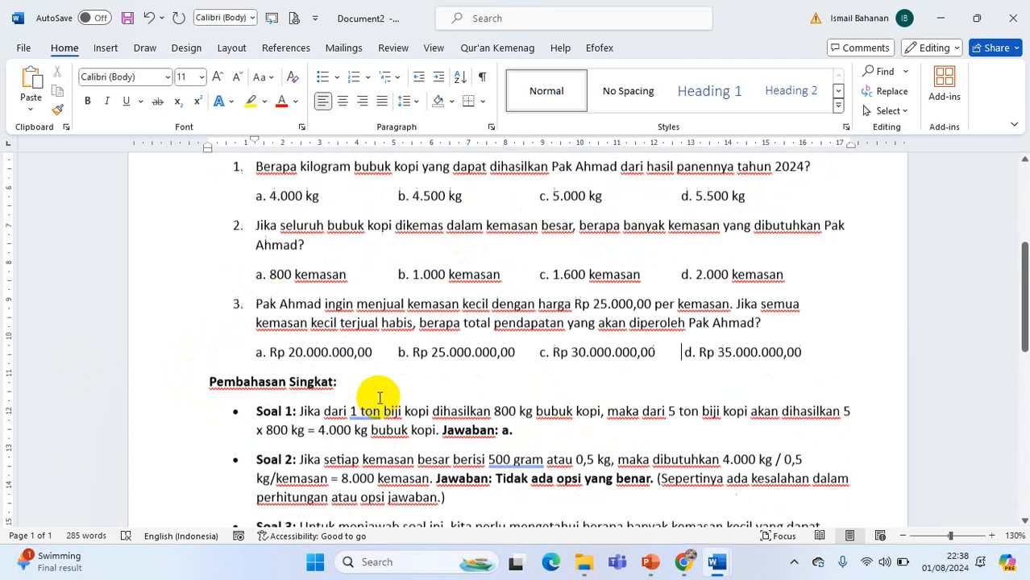
{"action": "left_click_drag", "start_coordinate": [255, 237], "coordinate": [785, 292]}
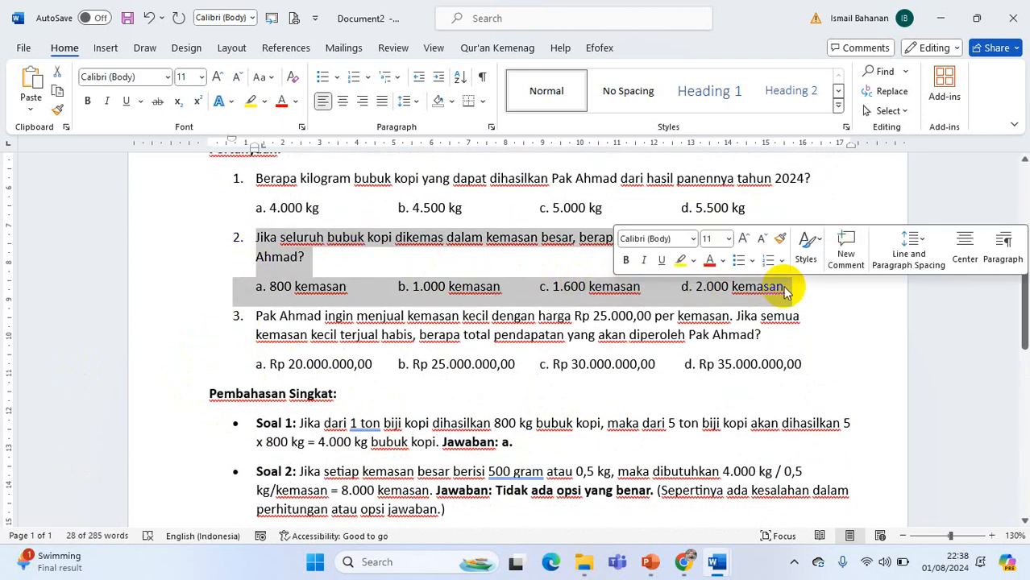
{"action": "key", "text": "Delete"}
Delete the question about selling small packages, its answer options and the "Pembahasan Singkat" heading
{"action": "scroll", "coordinate": [475, 475], "scroll_direction": "down", "scroll_amount": 1}
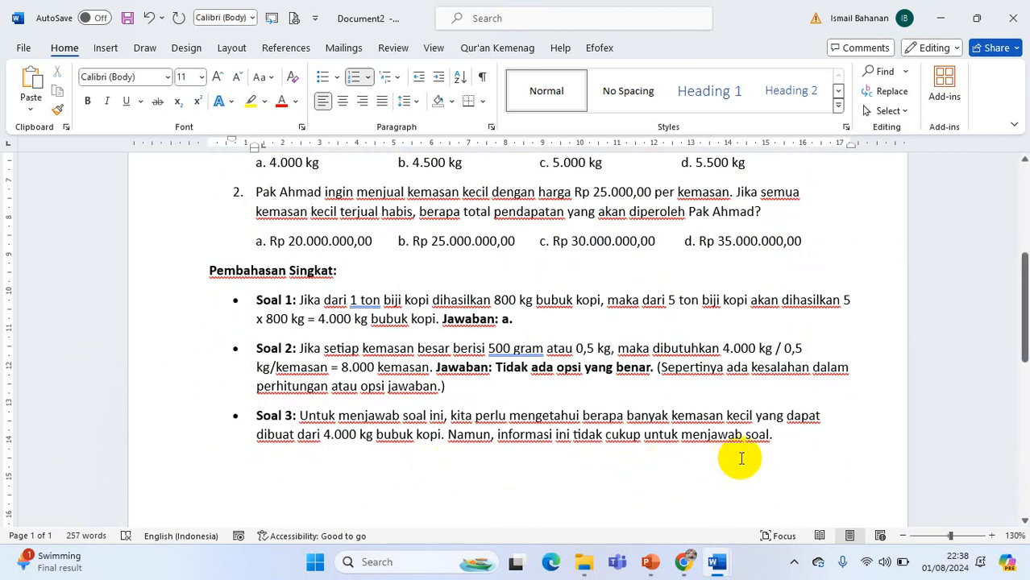
{"action": "scroll", "coordinate": [305, 353], "scroll_direction": "up", "scroll_amount": 1}
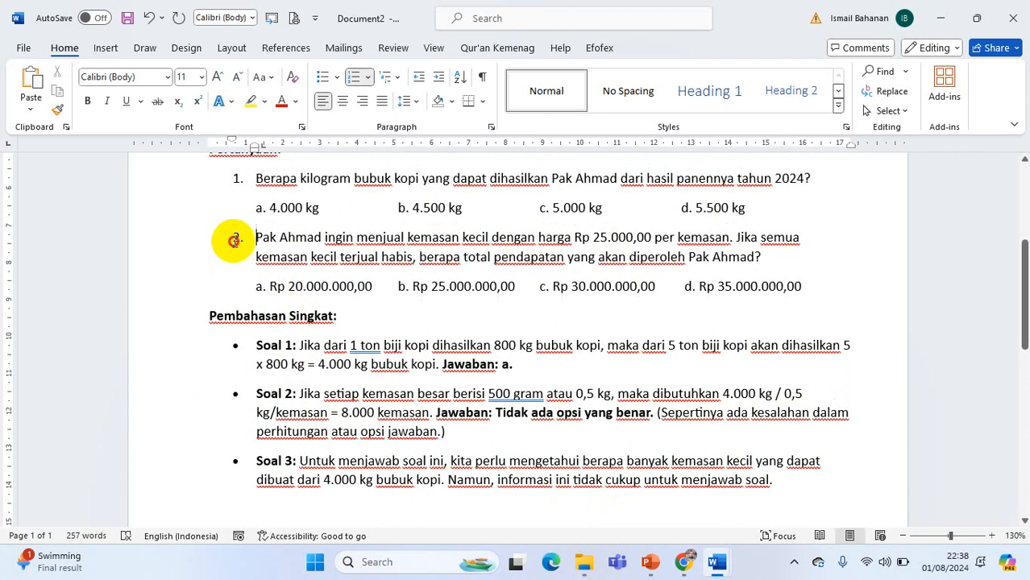
{"action": "left_click", "coordinate": [233, 240]}
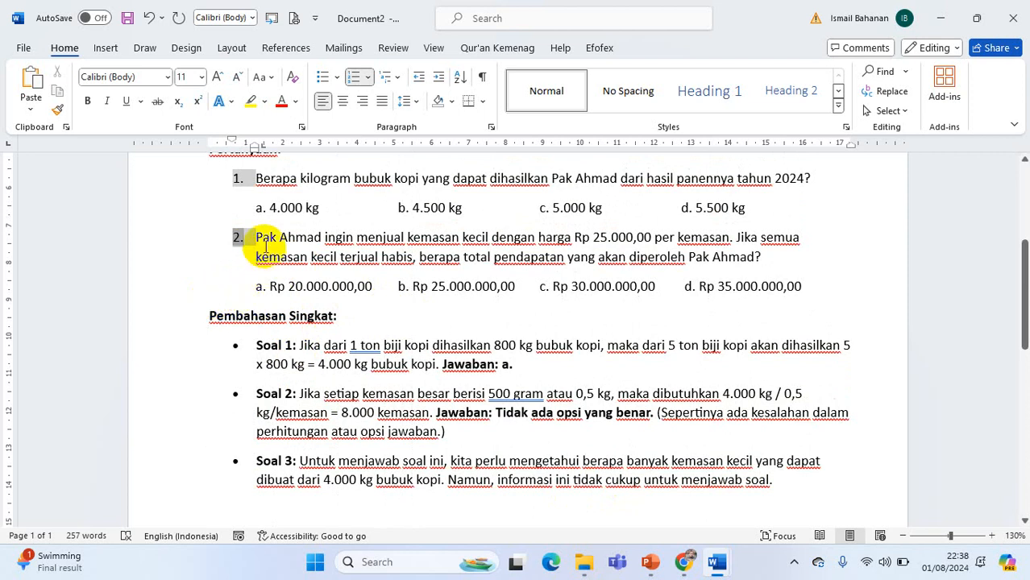
{"action": "left_click_drag", "start_coordinate": [258, 238], "coordinate": [660, 325]}
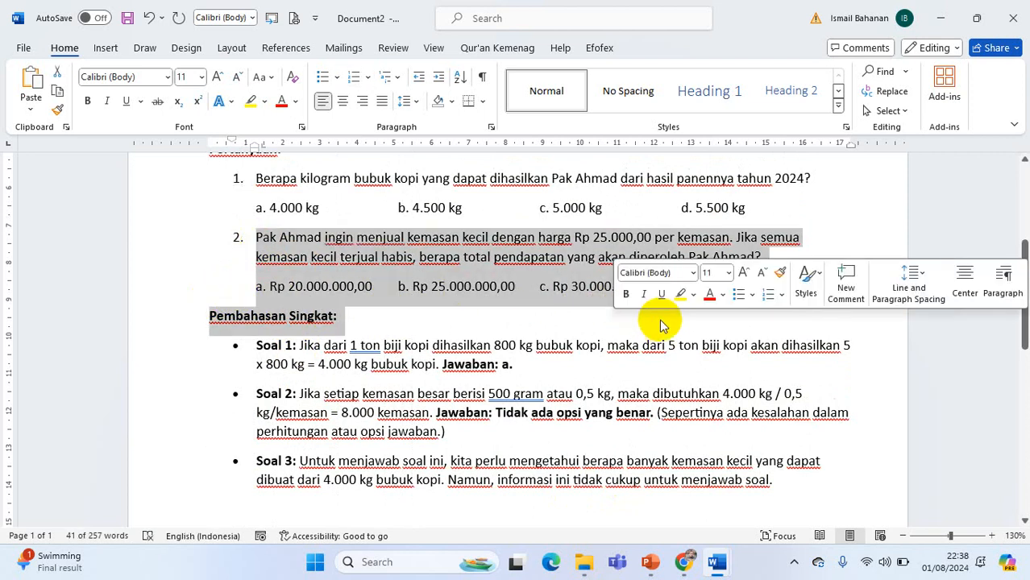
{"action": "key", "text": "Delete"}
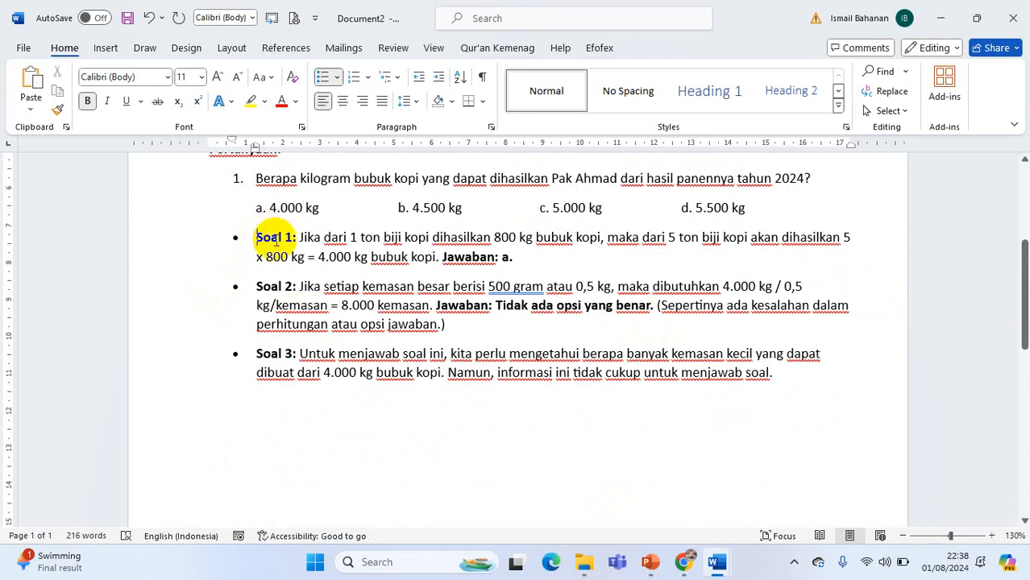
Delete the "Soal 2" and "Soal 3" explanations, leaving only the "Soal 1" explanation
{"action": "left_click_drag", "start_coordinate": [254, 287], "coordinate": [833, 385]}
{"action": "key", "text": "Delete"}
{"action": "scroll", "coordinate": [306, 350], "scroll_direction": "up", "scroll_amount": 2}
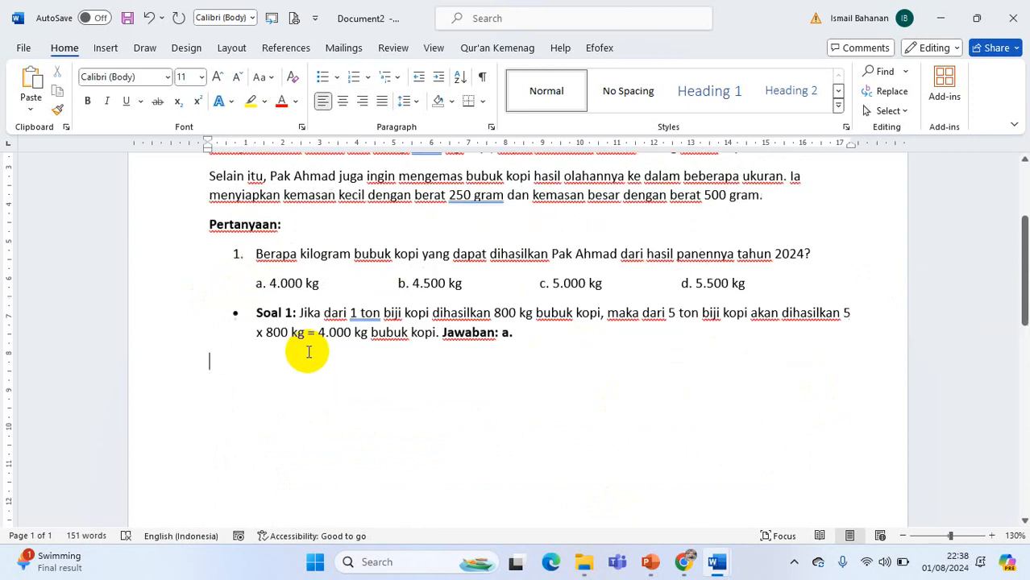
{"action": "left_click", "coordinate": [129, 19]}
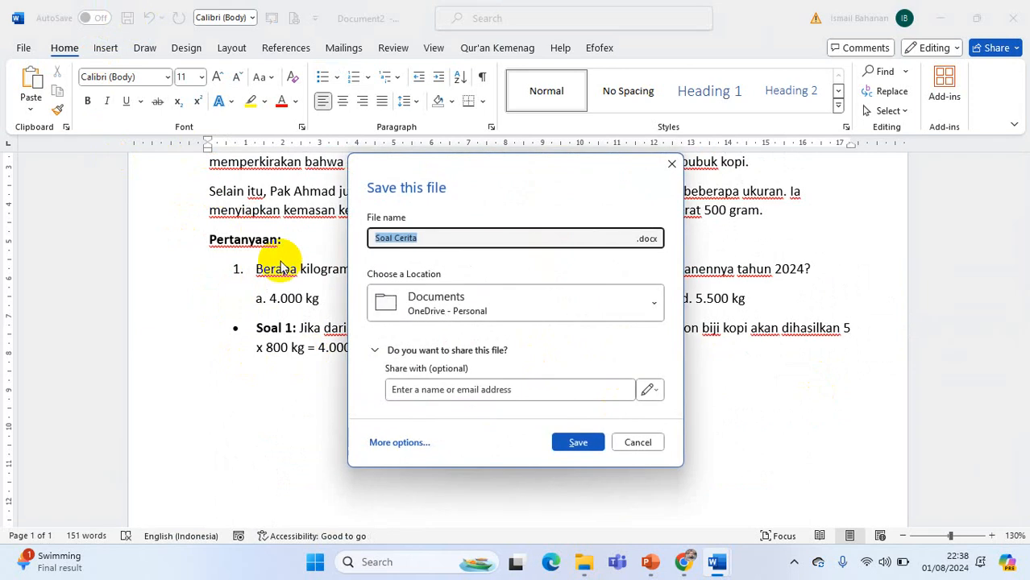
{"action": "left_click", "coordinate": [643, 443]}
{"action": "scroll", "coordinate": [440, 338], "scroll_direction": "up", "scroll_amount": 1}
{"action": "scroll", "coordinate": [439, 338], "scroll_direction": "up", "scroll_amount": 3}
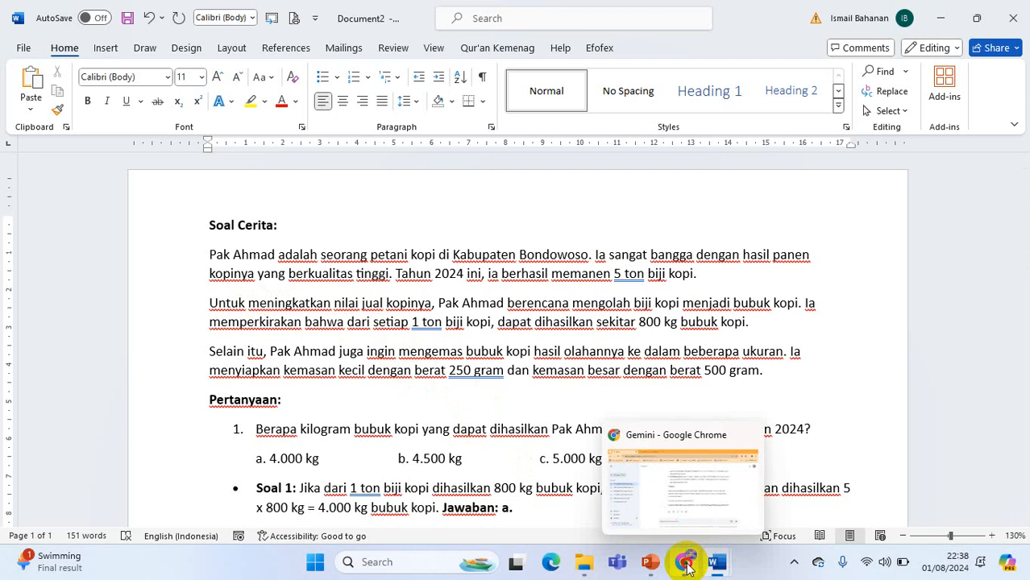
Switch to Gemini in Chrome and look over the generated coffee story problem from its beginning
{"action": "left_click", "coordinate": [682, 562]}
{"action": "scroll", "coordinate": [526, 257], "scroll_direction": "up", "scroll_amount": 3}
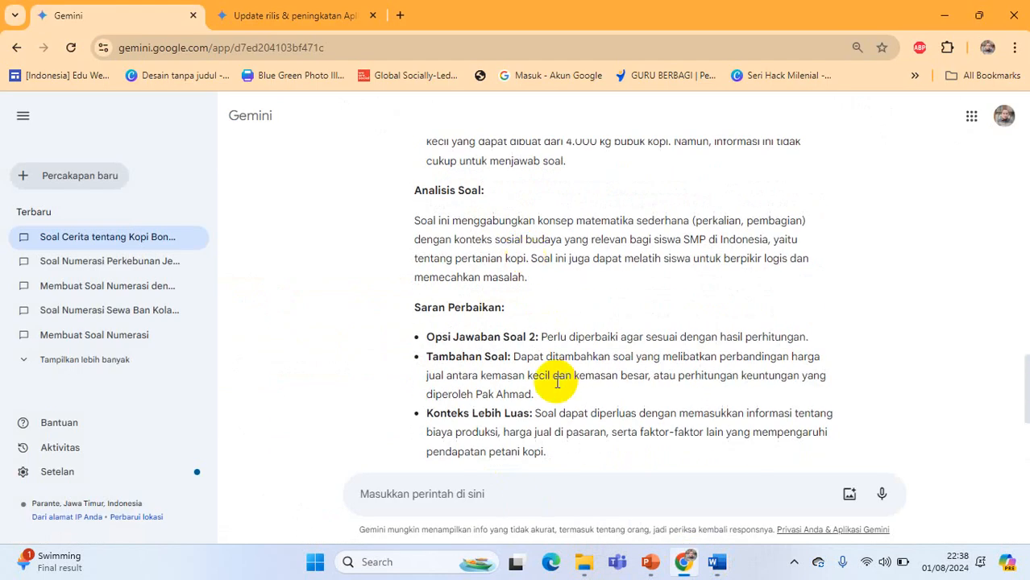
{"action": "scroll", "coordinate": [556, 380], "scroll_direction": "up", "scroll_amount": 9}
{"action": "scroll", "coordinate": [539, 357], "scroll_direction": "up", "scroll_amount": 3}
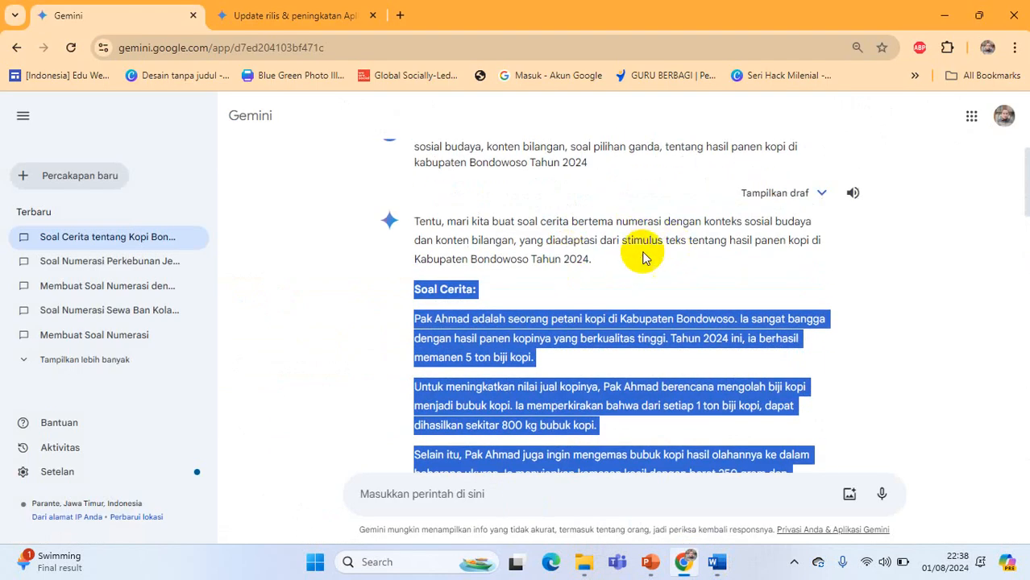
{"action": "left_click", "coordinate": [466, 237]}
{"action": "scroll", "coordinate": [500, 338], "scroll_direction": "down", "scroll_amount": 2}
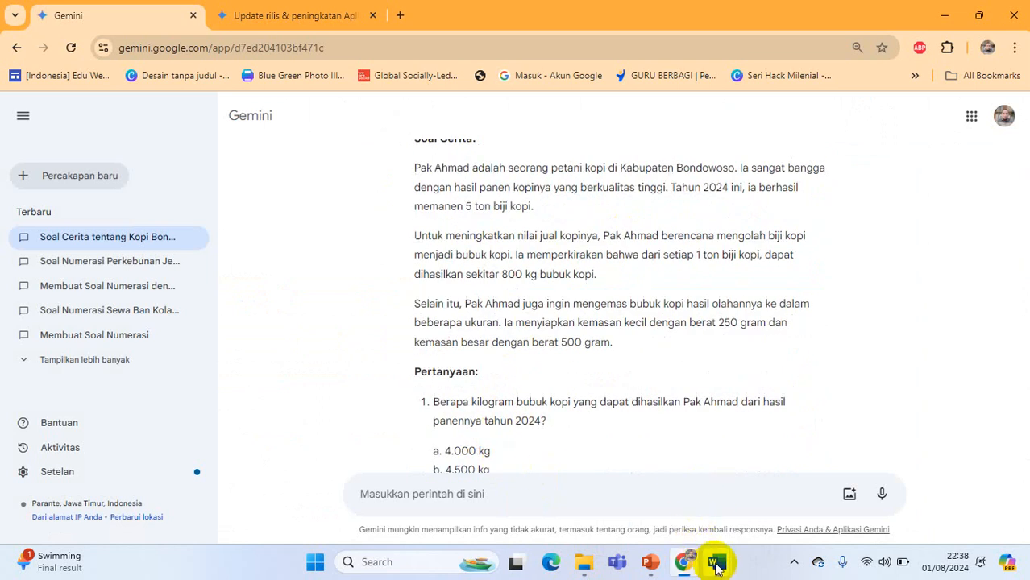
Switch to the Word document of prompts and look at the story-problem prompts with text, table and image stimuli
{"action": "mouse_move", "coordinate": [717, 561]}
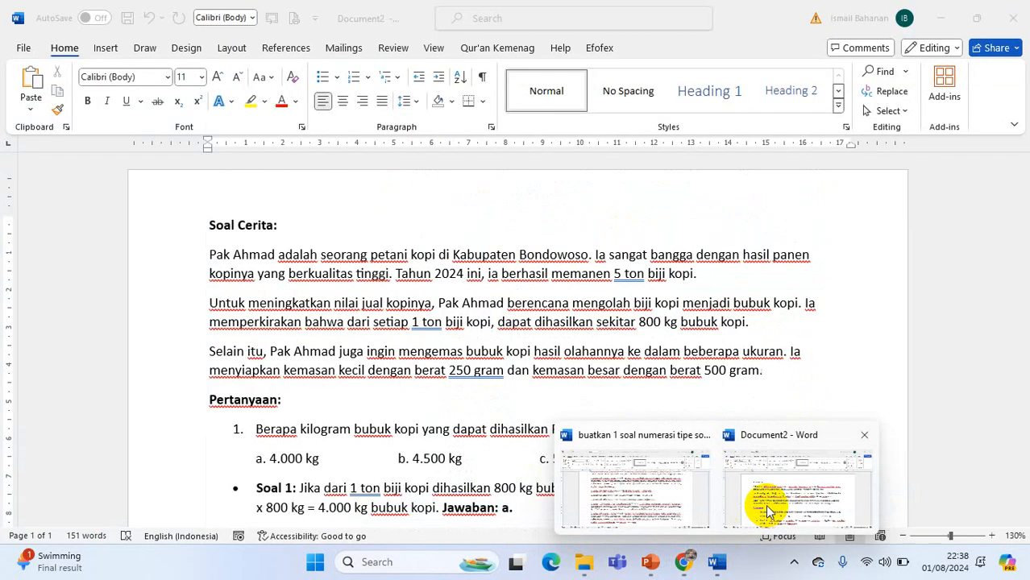
{"action": "left_click", "coordinate": [762, 503]}
{"action": "left_click", "coordinate": [663, 516]}
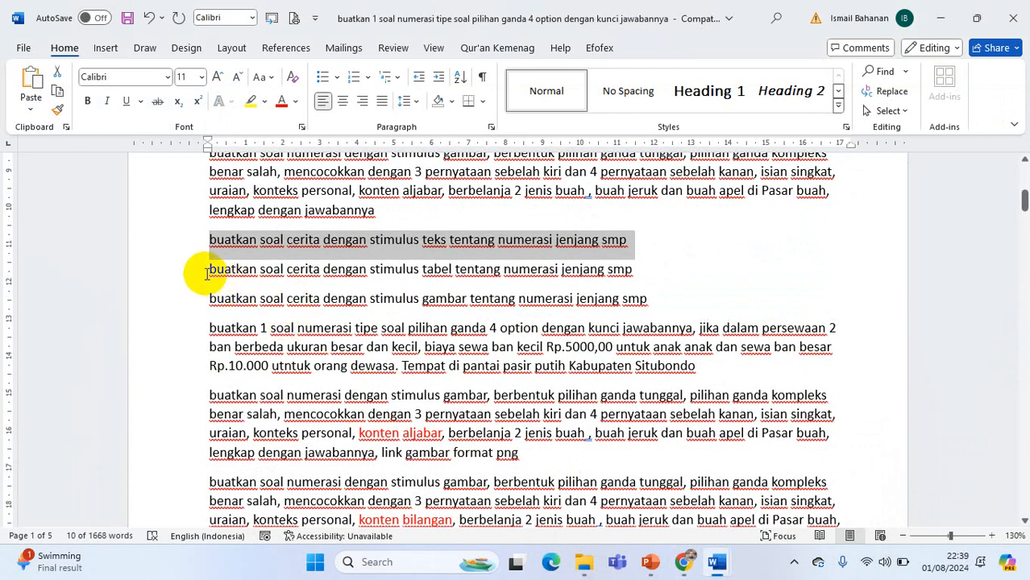
{"action": "mouse_move", "coordinate": [705, 567]}
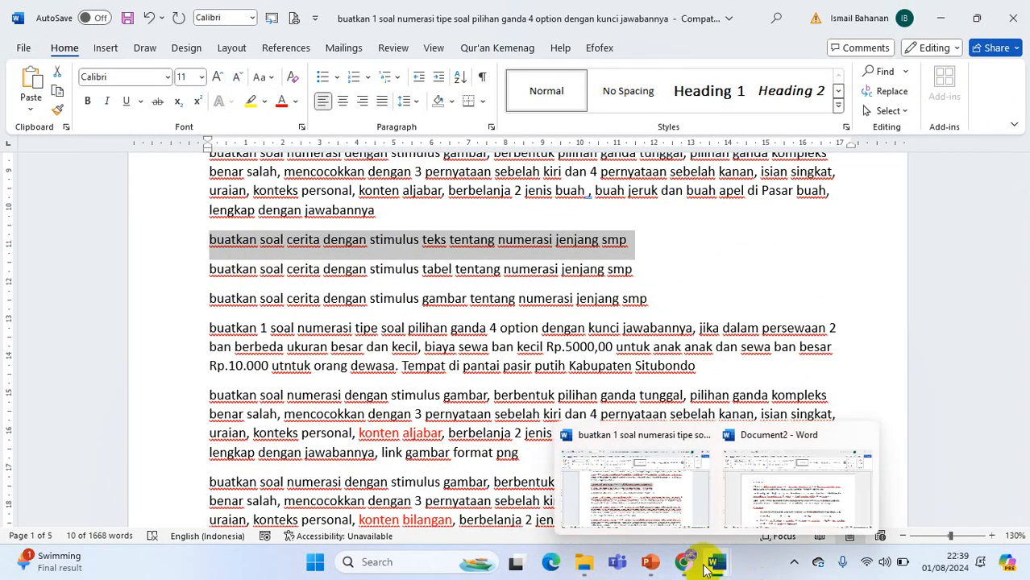
Return to Gemini, copy the original coffee-harvest prompt and paste it into a new conversation
{"action": "left_click", "coordinate": [720, 463]}
{"action": "scroll", "coordinate": [645, 399], "scroll_direction": "up", "scroll_amount": 5}
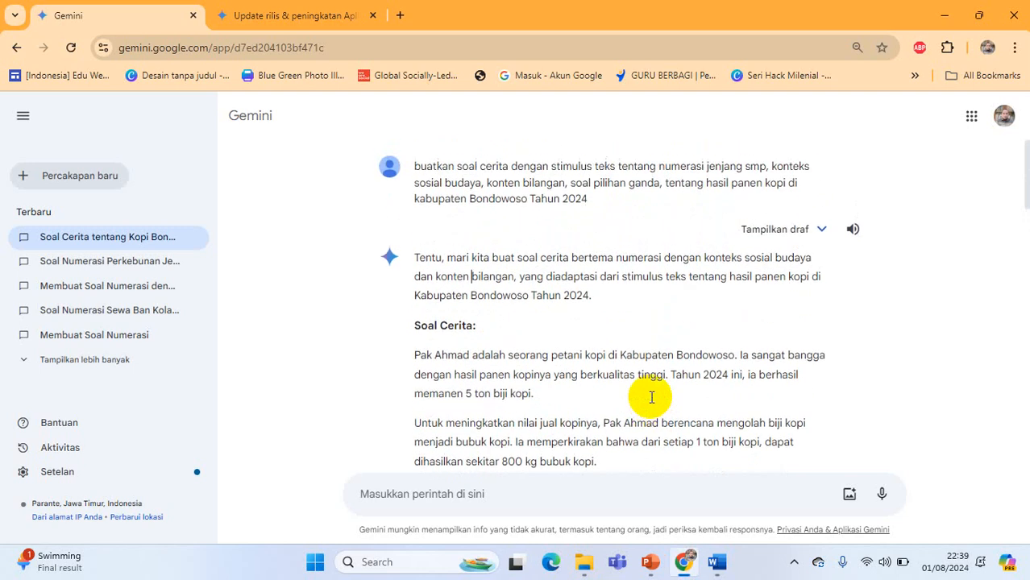
{"action": "left_click", "coordinate": [819, 231]}
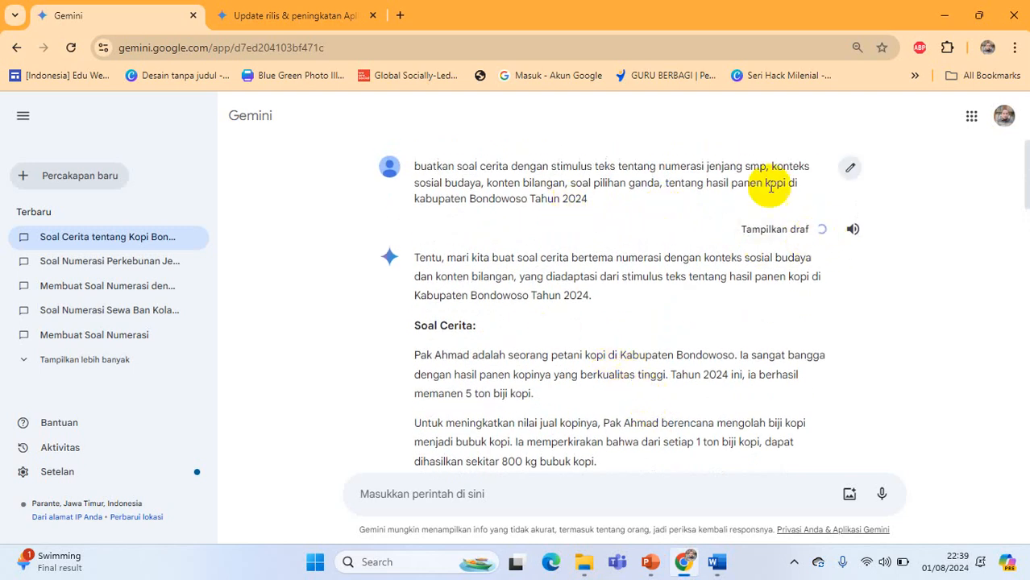
{"action": "left_click", "coordinate": [852, 172]}
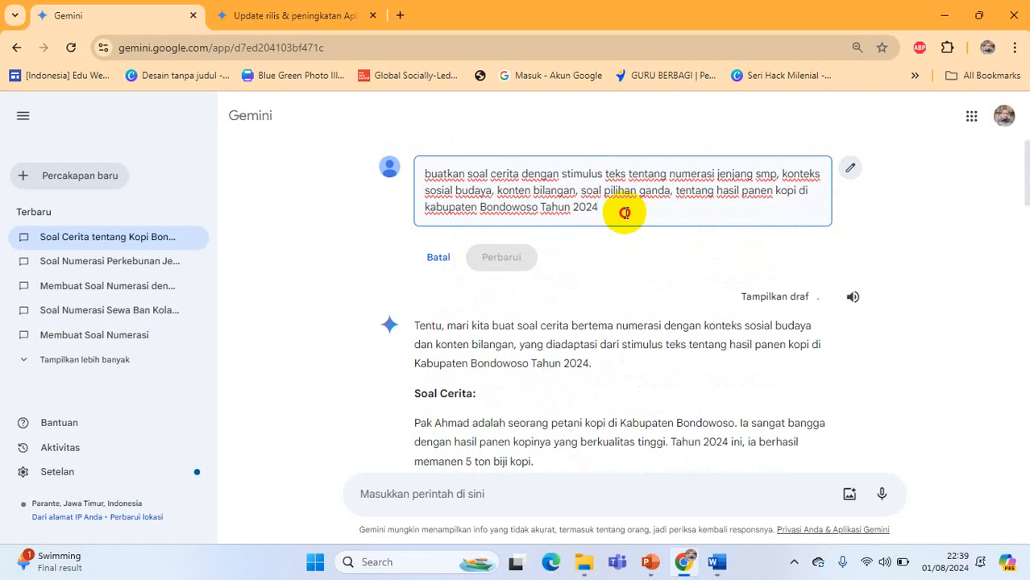
{"action": "left_click_drag", "start_coordinate": [625, 213], "coordinate": [418, 182]}
{"action": "key", "text": "ctrl+c"}
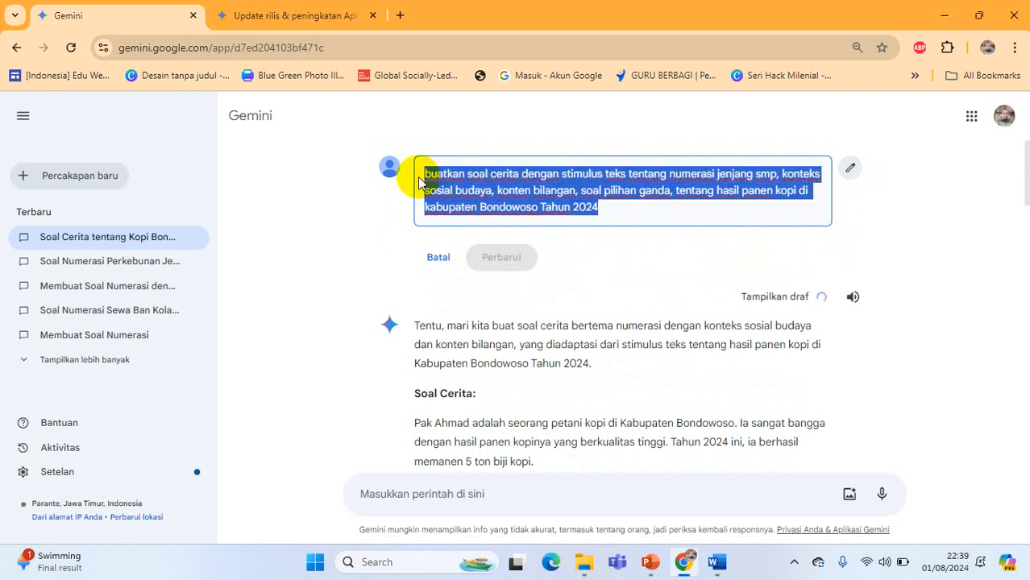
{"action": "left_click", "coordinate": [83, 174]}
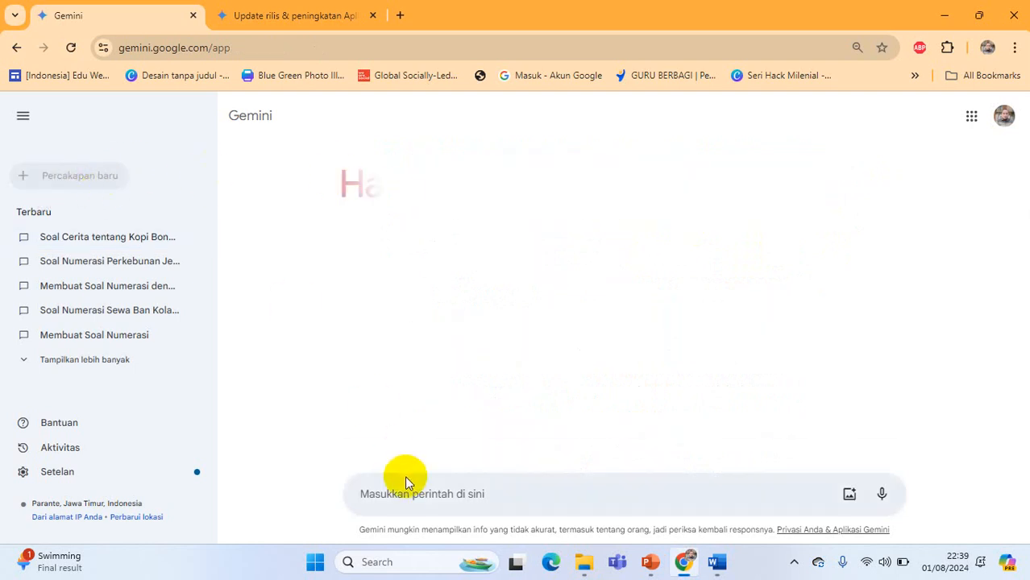
{"action": "key", "text": "ctrl+v"}
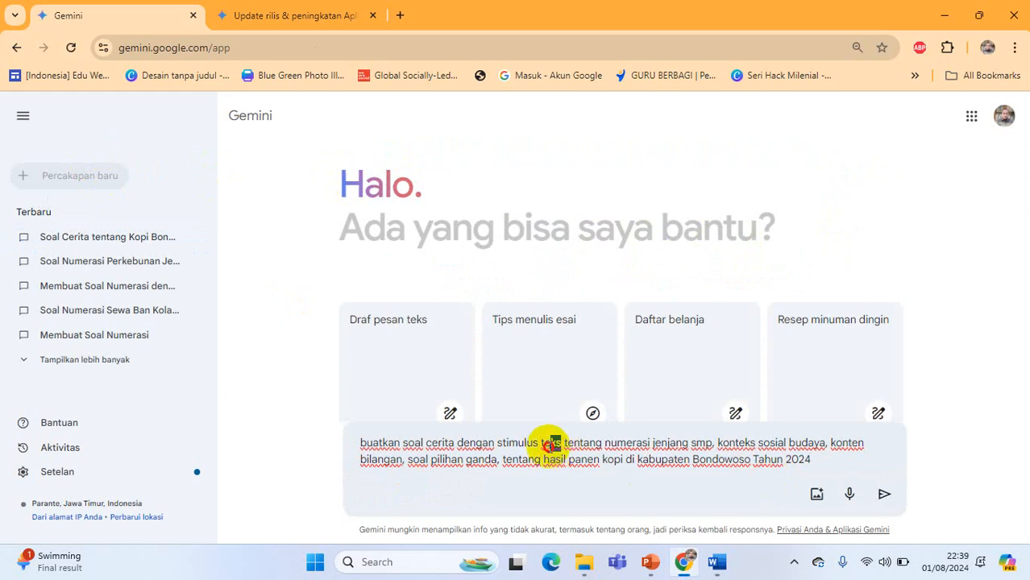
Change the prompt's stimulus from text to "tabel" and insert "bebera desa" before "kabupaten Bondowoso"
{"action": "type", "text": "tabel"}
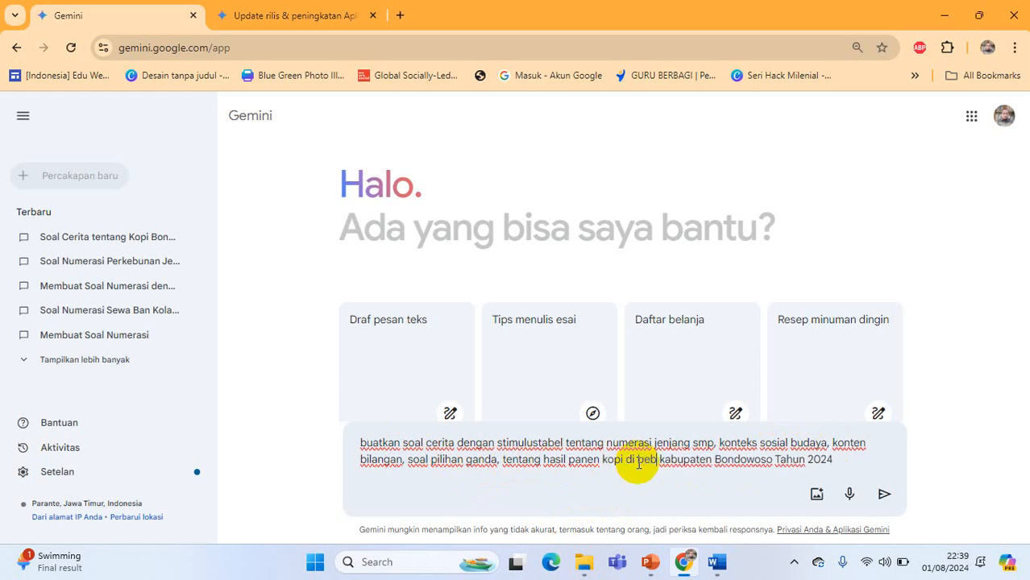
{"action": "type", "text": "ra des"}
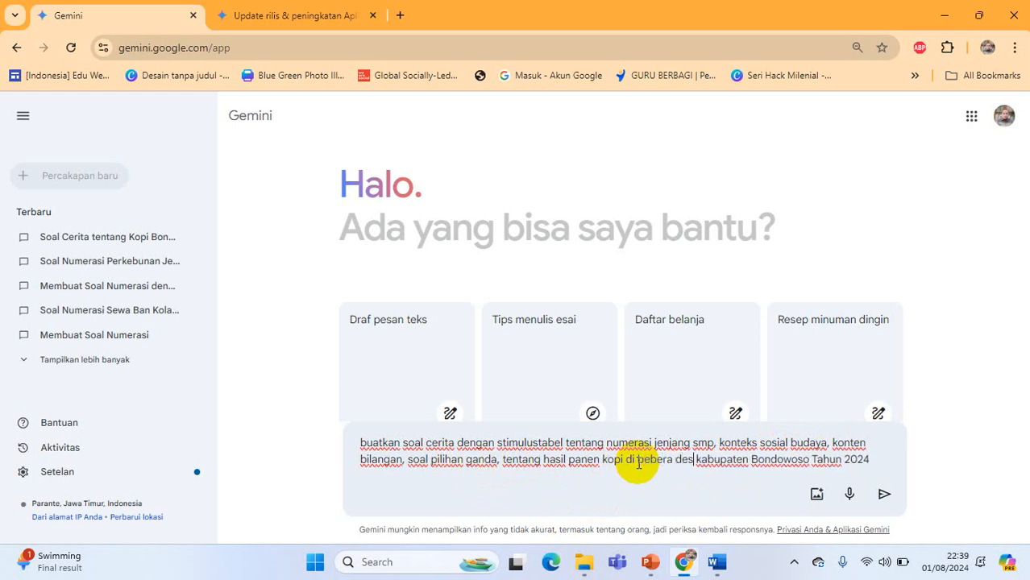
{"action": "type", "text": "a"}
Put a space between "stimulus" and "tabel" and append a request for the answers after "Tahun 2024"
{"action": "left_click", "coordinate": [886, 461]}
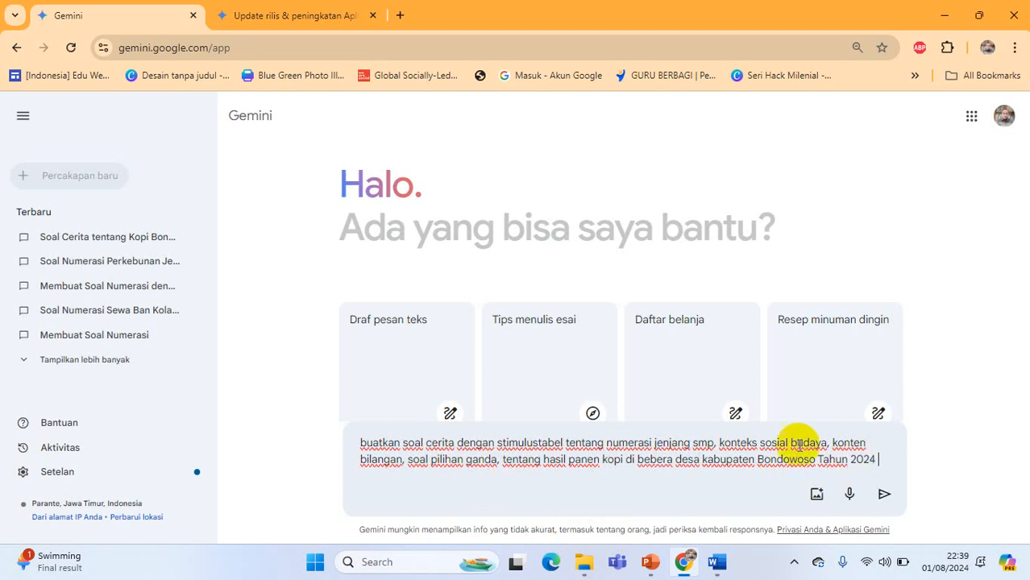
{"action": "left_click", "coordinate": [538, 443]}
{"action": "type", "text": "de"}
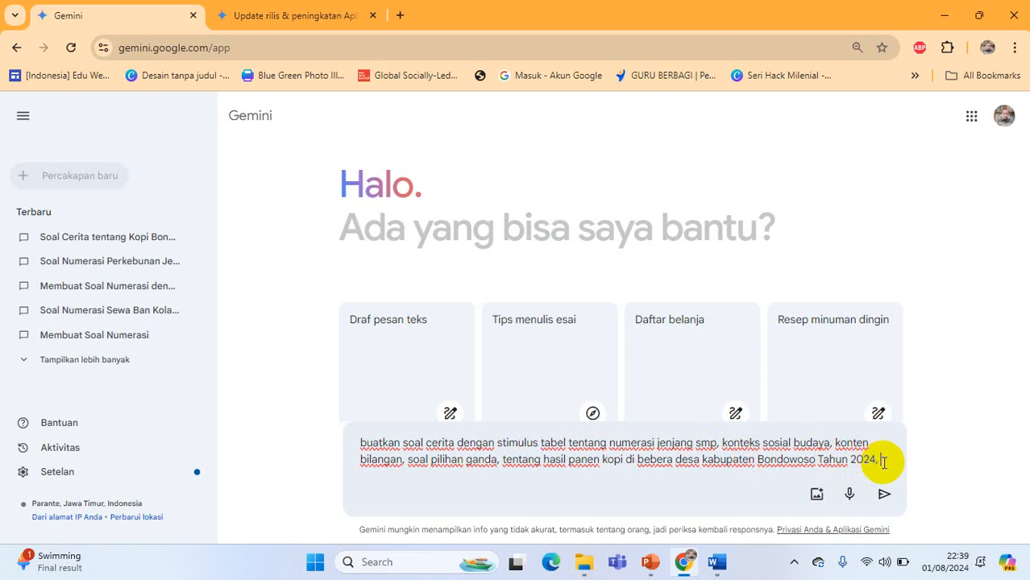
{"action": "type", "text": "ngkal jawabannya"}
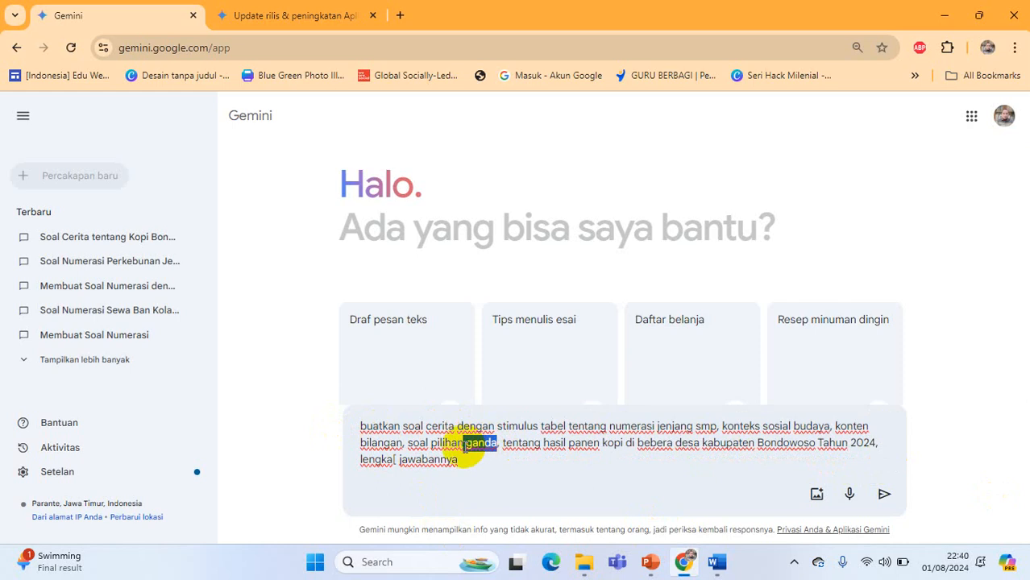
Replace "ganda" in the prompt with "mencocokkan" as the question type
{"action": "type", "text": "men"}
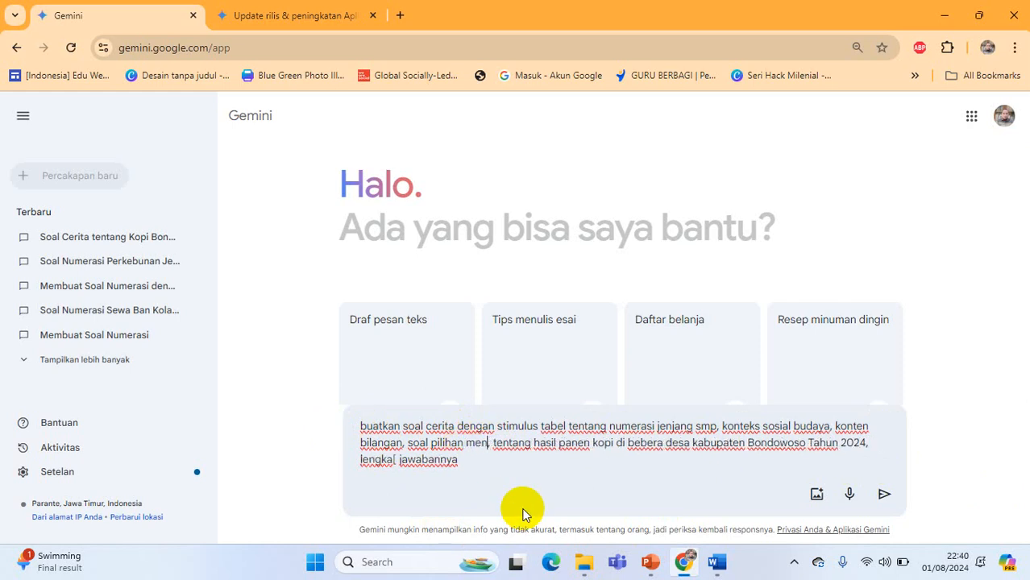
{"action": "type", "text": "co"}
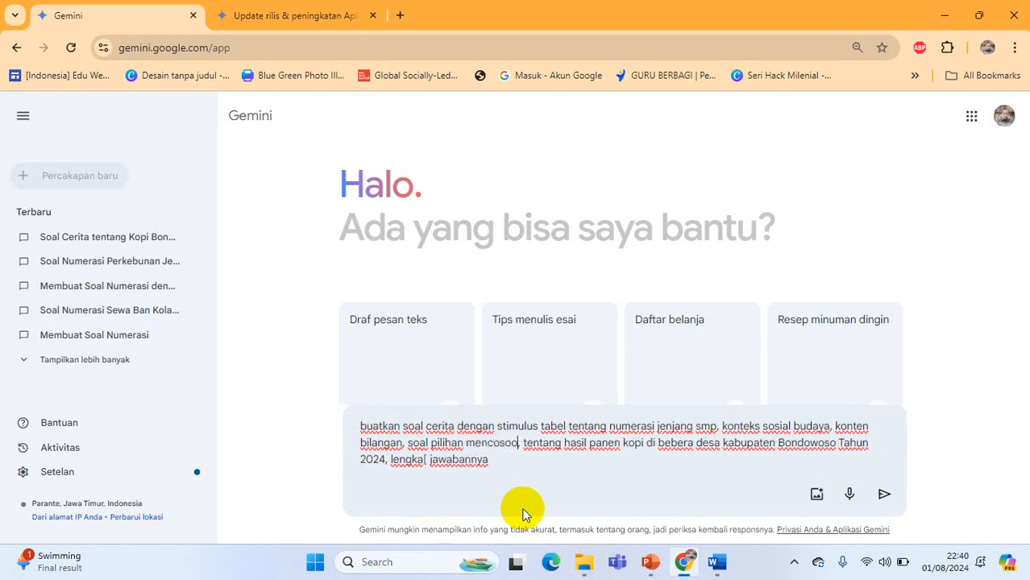
{"action": "type", "text": "cokka"}
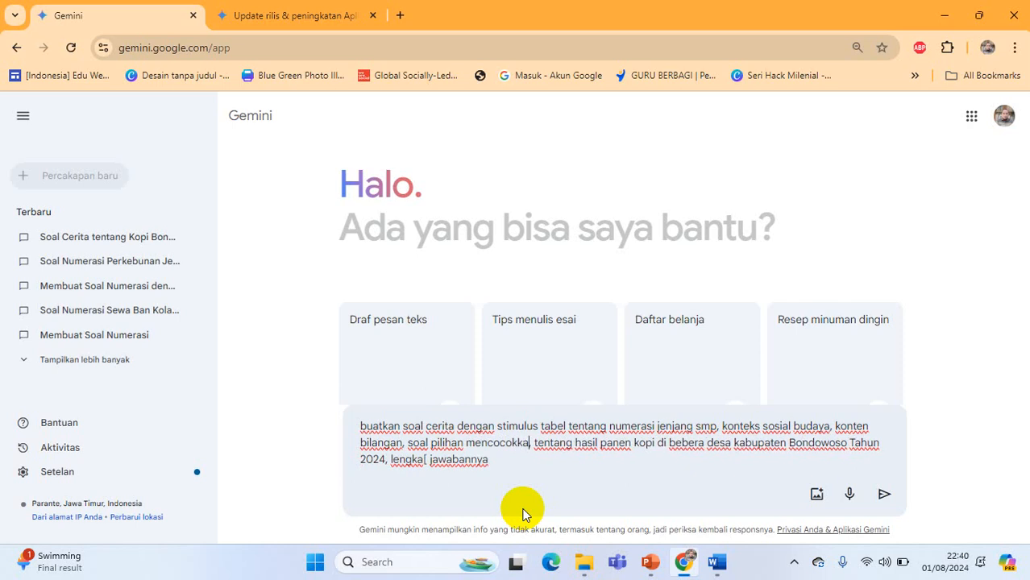
{"action": "type", "text": "n,"}
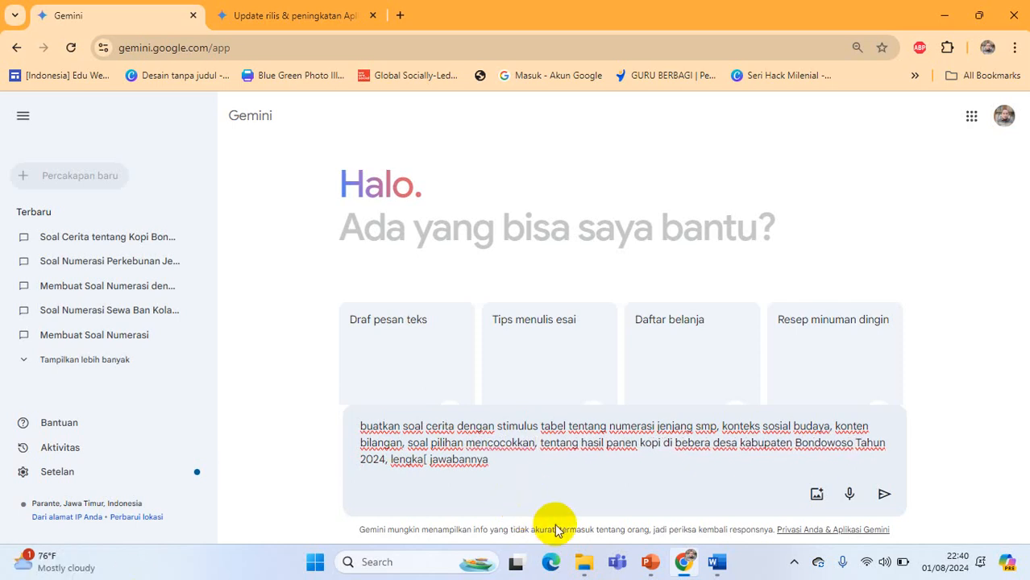
{"action": "type", "text": " dengan 3"}
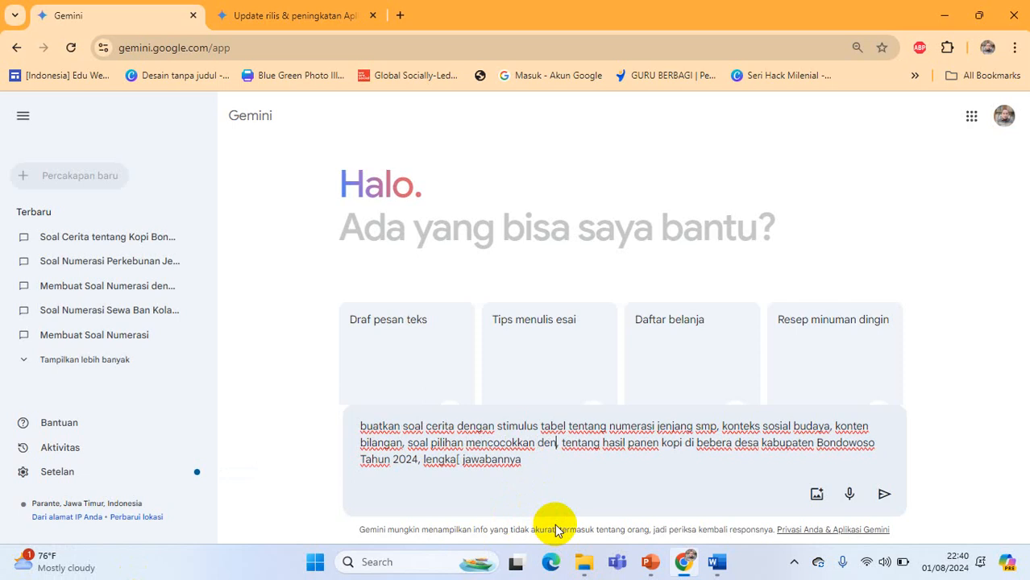
{"action": "type", "text": " pernyat"}
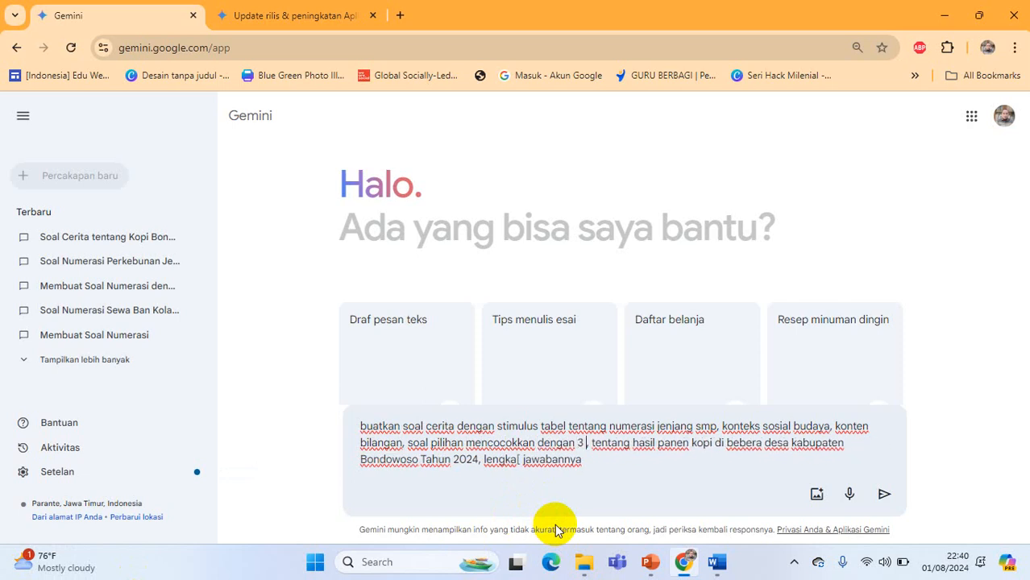
{"action": "type", "text": "aan di s"}
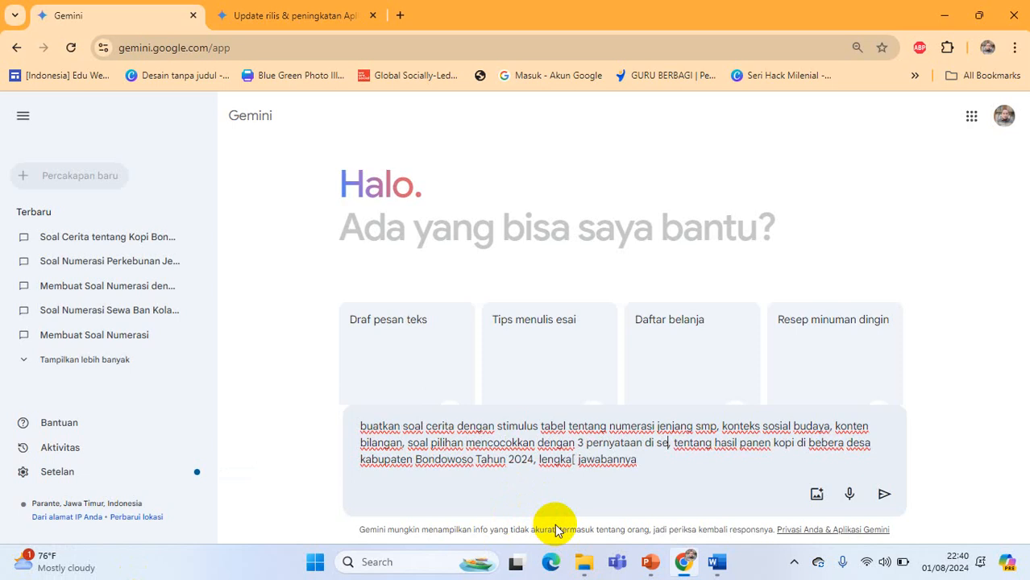
Add "dengan 3 pernyataan di kolom kiri" after "mencocokkan" in the prompt
{"action": "key", "text": "BackSpace"}
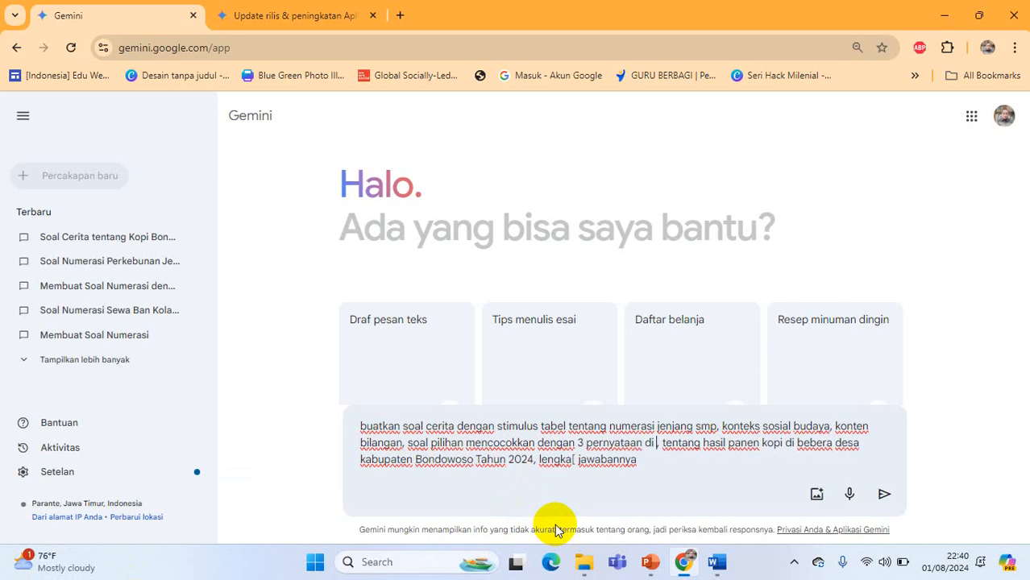
{"action": "type", "text": "kolom ki"}
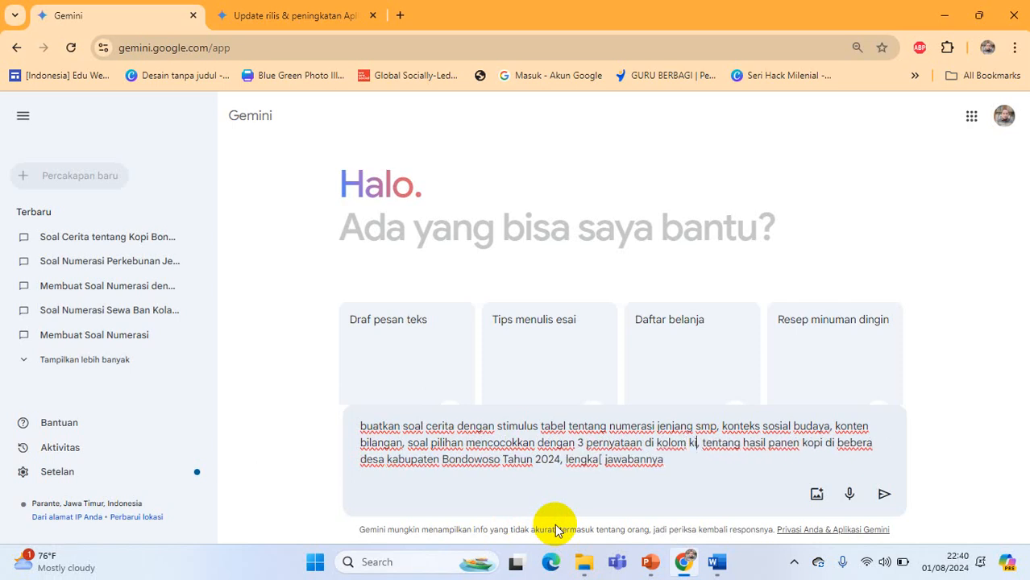
{"action": "type", "text": "ri dan 4"}
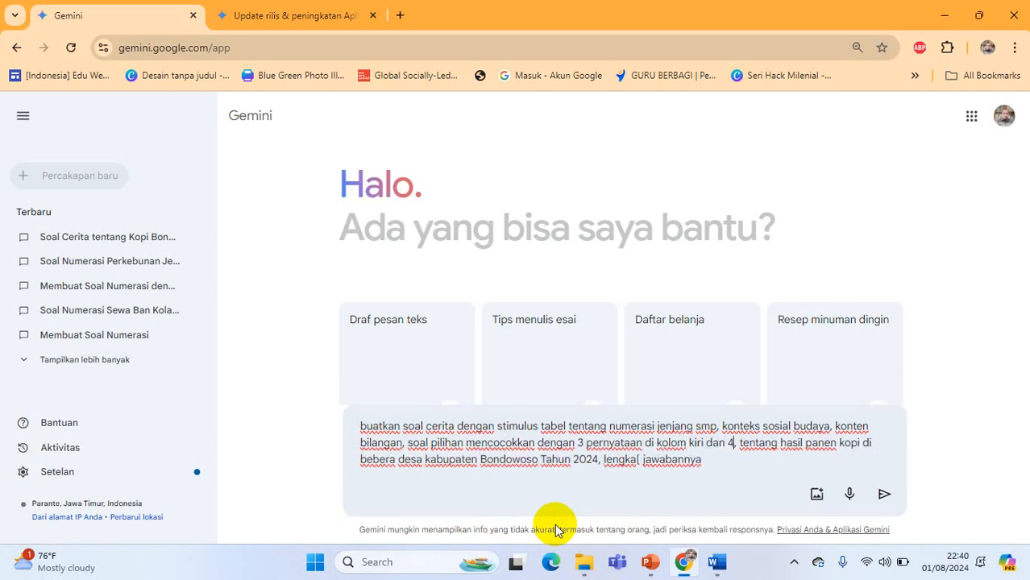
{"action": "type", "text": " pernya "}
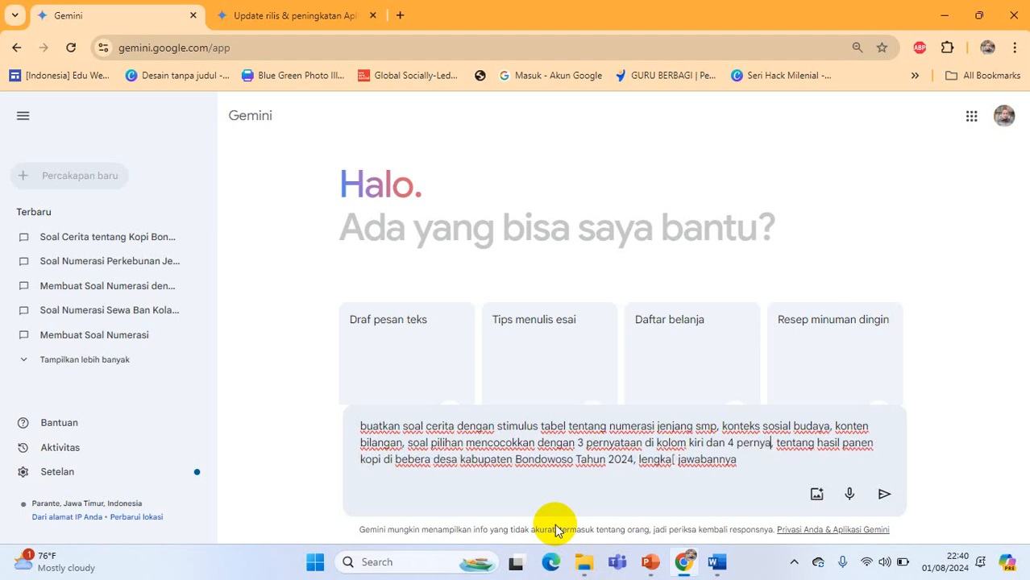
{"action": "type", "text": "taan"}
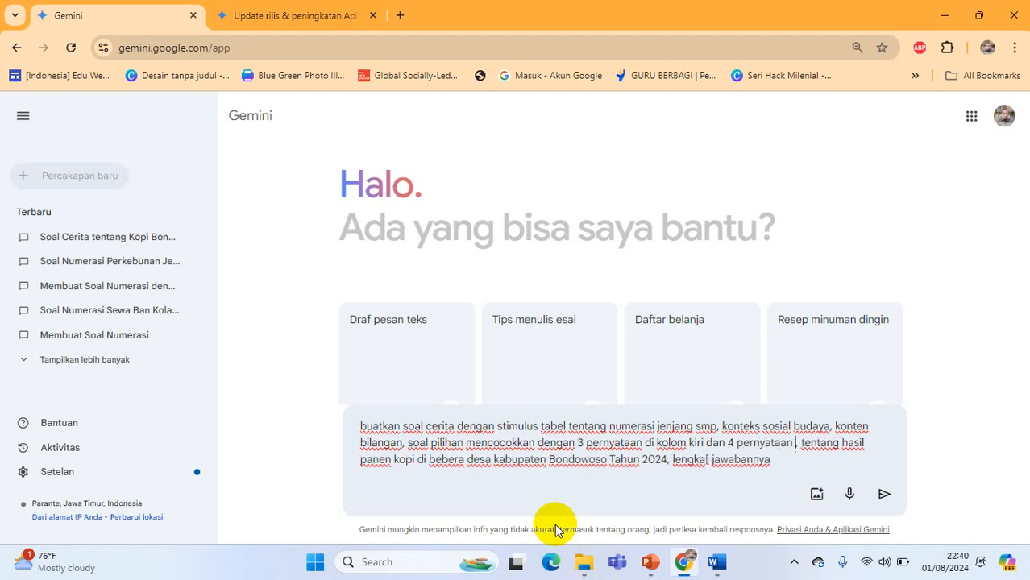
{"action": "type", "text": " di kolo "}
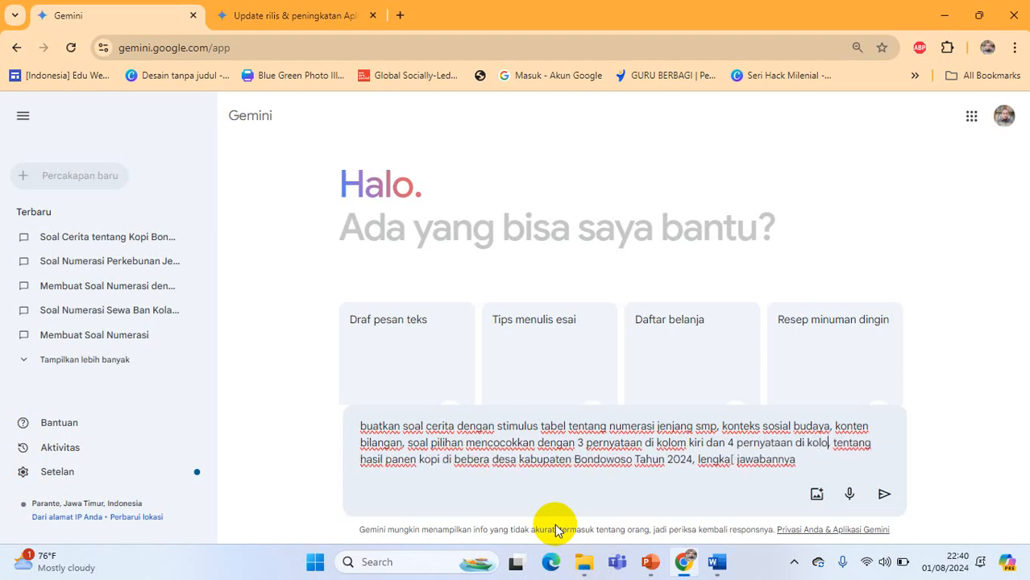
{"action": "type", "text": "m "}
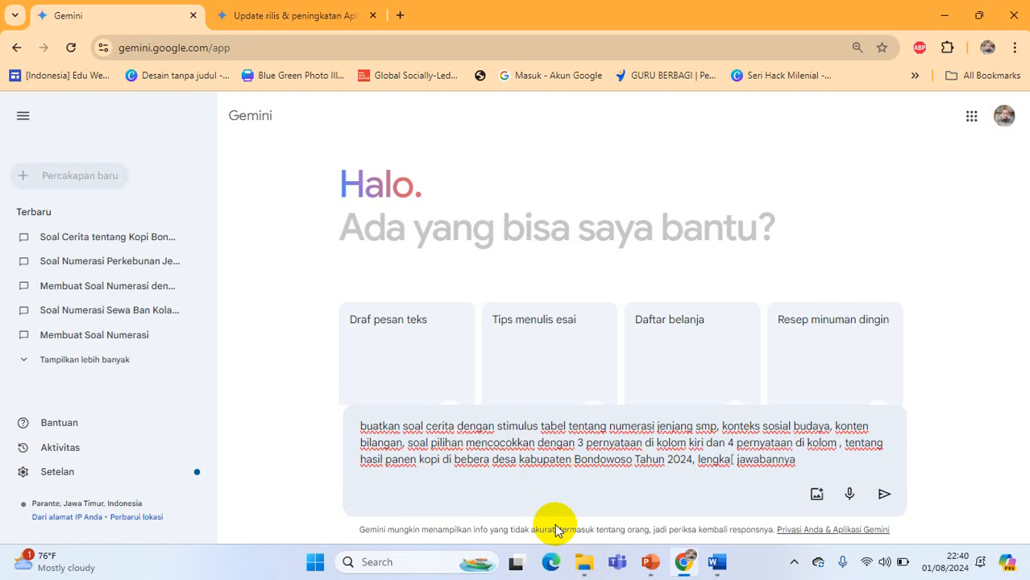
{"action": "type", "text": "kanan"}
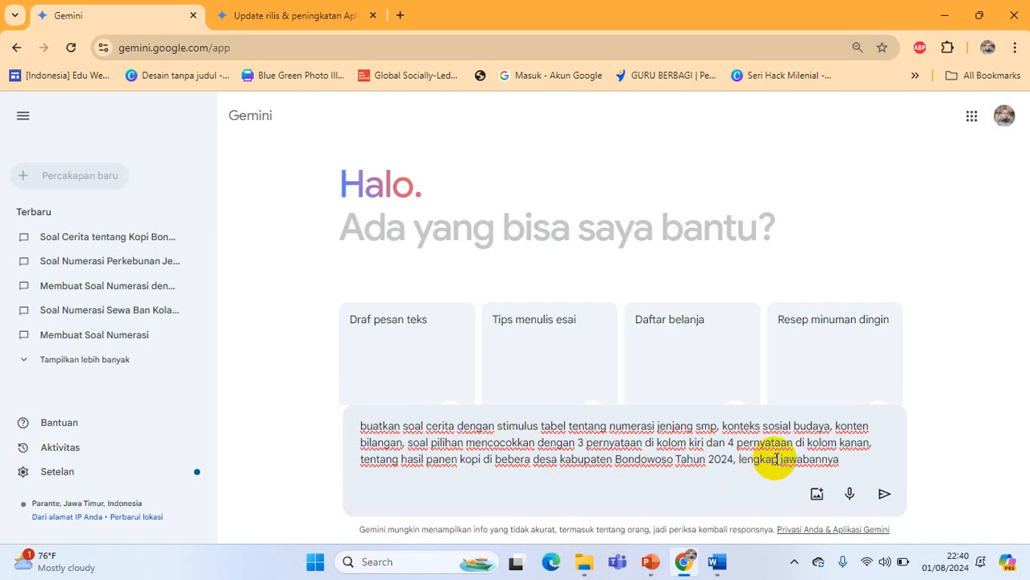
Complete the prompt with "dan 4 pernyataan di kolom kanan" and the corrected "lengkap jawabannya", and submit it
{"action": "left_click", "coordinate": [885, 498]}
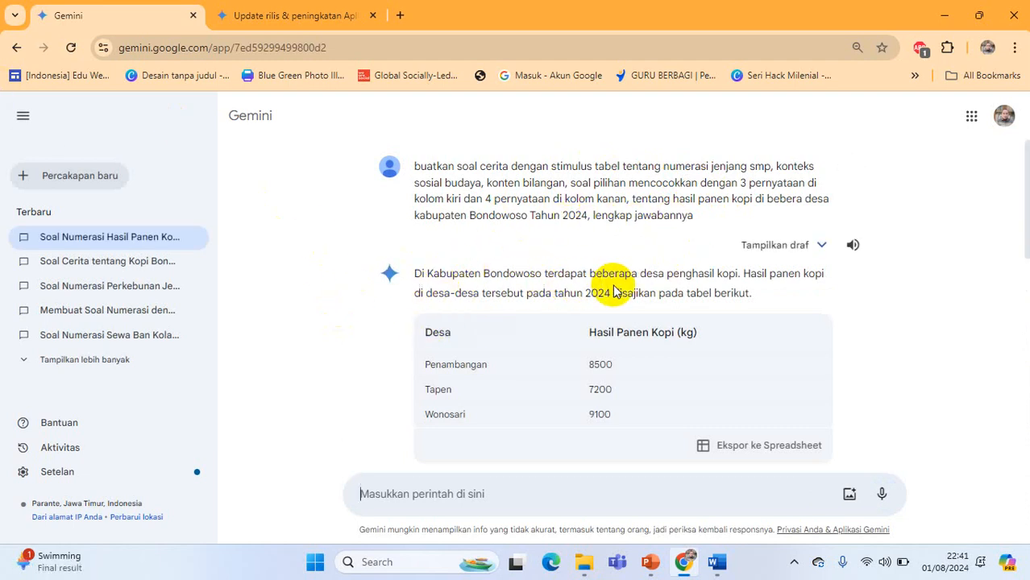
Review the generated table-stimulus problem, including its harvest table, answer choices, correct answer and explanation
{"action": "scroll", "coordinate": [437, 338], "scroll_direction": "down", "scroll_amount": 1}
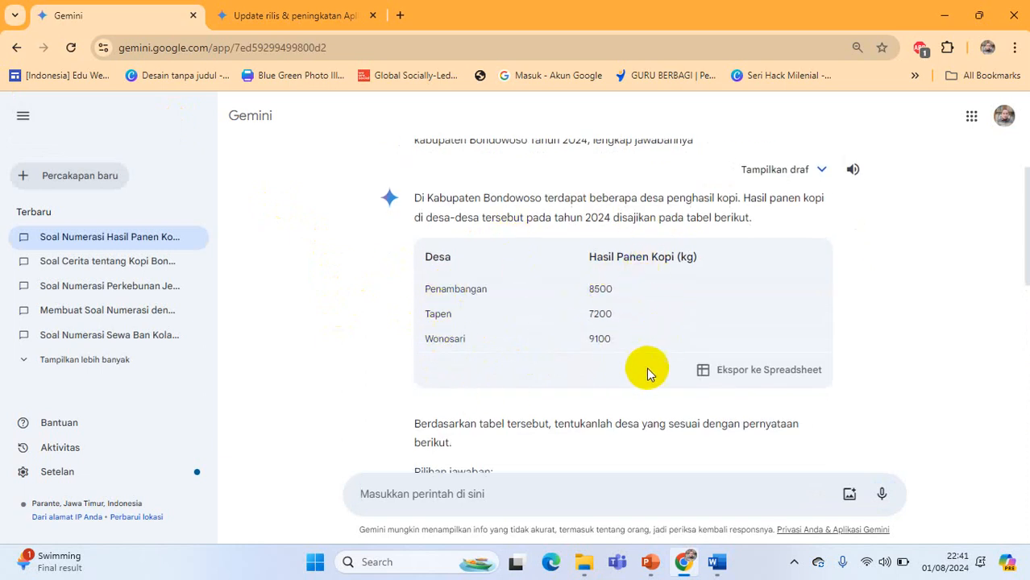
{"action": "scroll", "coordinate": [427, 387], "scroll_direction": "down", "scroll_amount": 1}
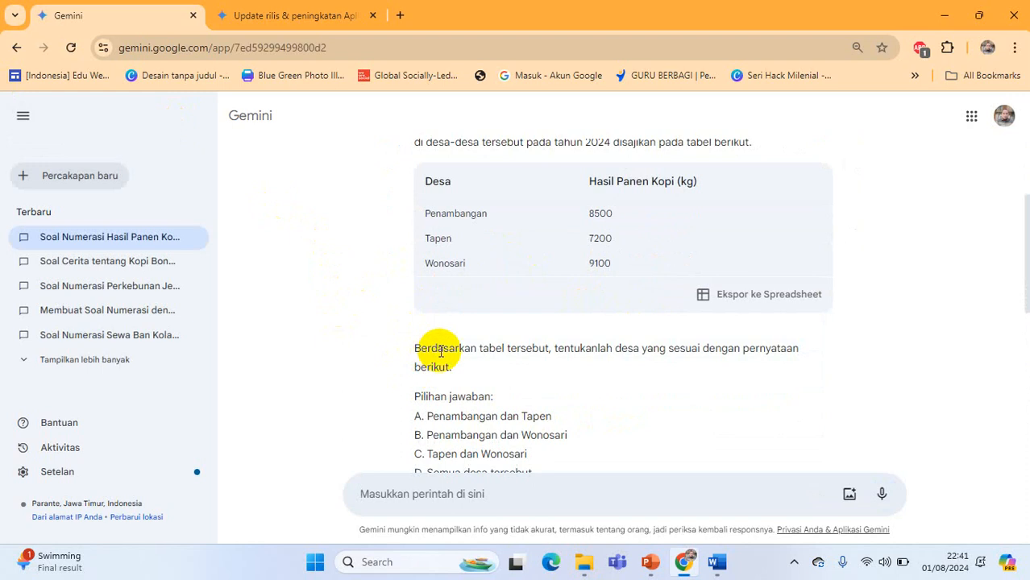
{"action": "scroll", "coordinate": [440, 348], "scroll_direction": "down", "scroll_amount": 1}
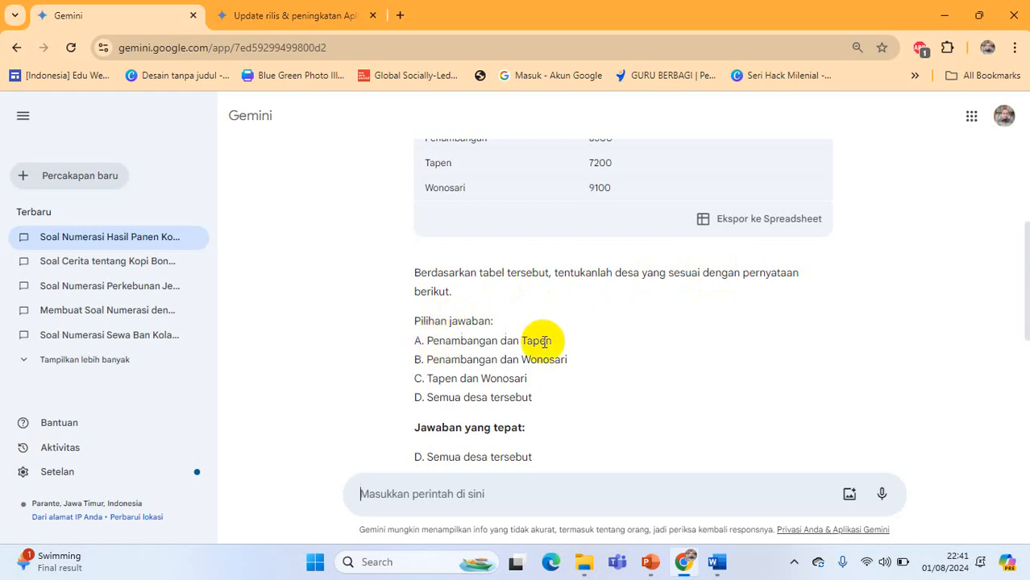
{"action": "scroll", "coordinate": [439, 390], "scroll_direction": "down", "scroll_amount": 1}
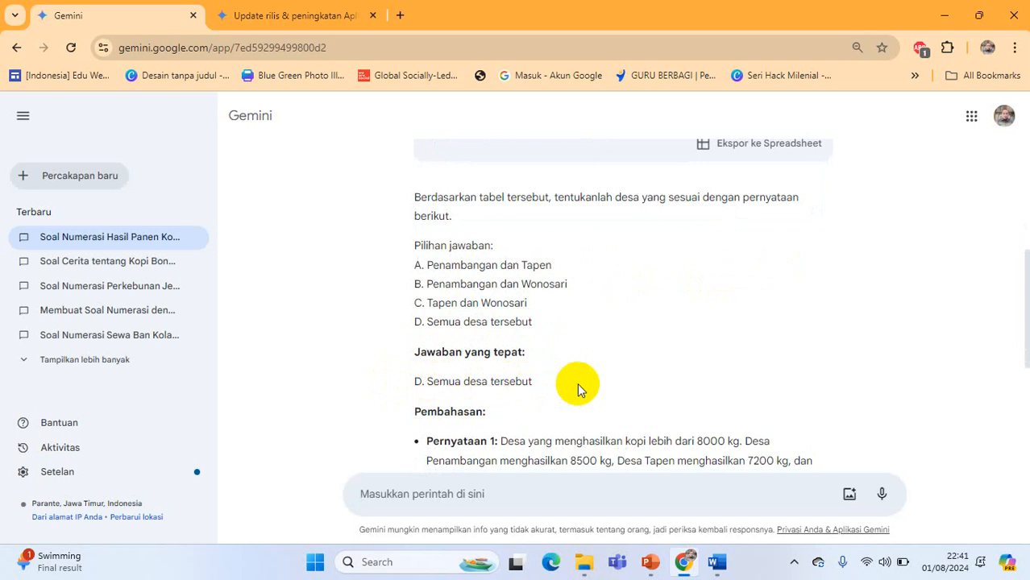
{"action": "scroll", "coordinate": [578, 390], "scroll_direction": "up", "scroll_amount": 4}
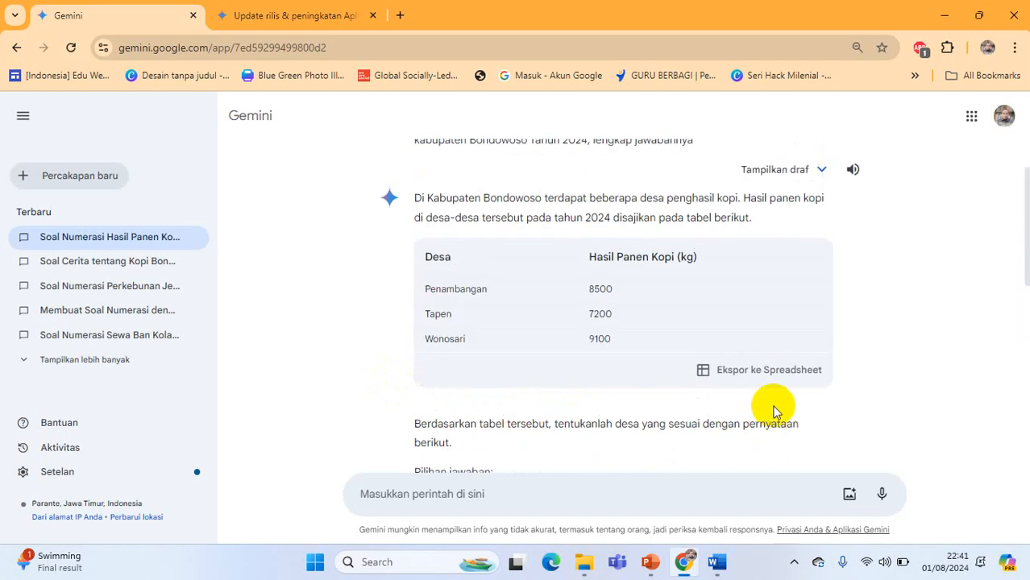
{"action": "scroll", "coordinate": [708, 384], "scroll_direction": "down", "scroll_amount": 3}
{"action": "scroll", "coordinate": [645, 395], "scroll_direction": "down", "scroll_amount": 3}
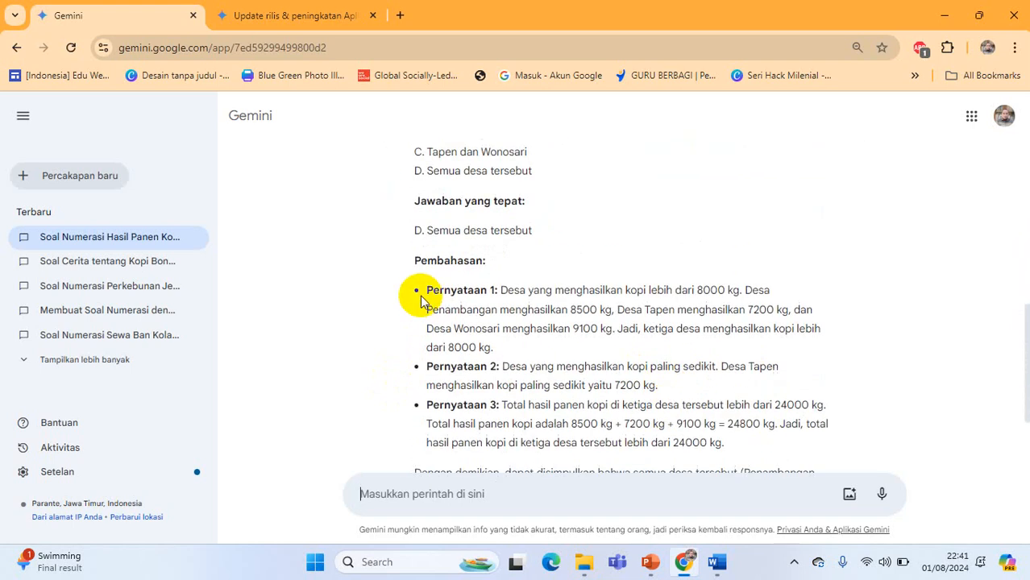
{"action": "scroll", "coordinate": [574, 299], "scroll_direction": "up", "scroll_amount": 4}
{"action": "scroll", "coordinate": [672, 318], "scroll_direction": "up", "scroll_amount": 2}
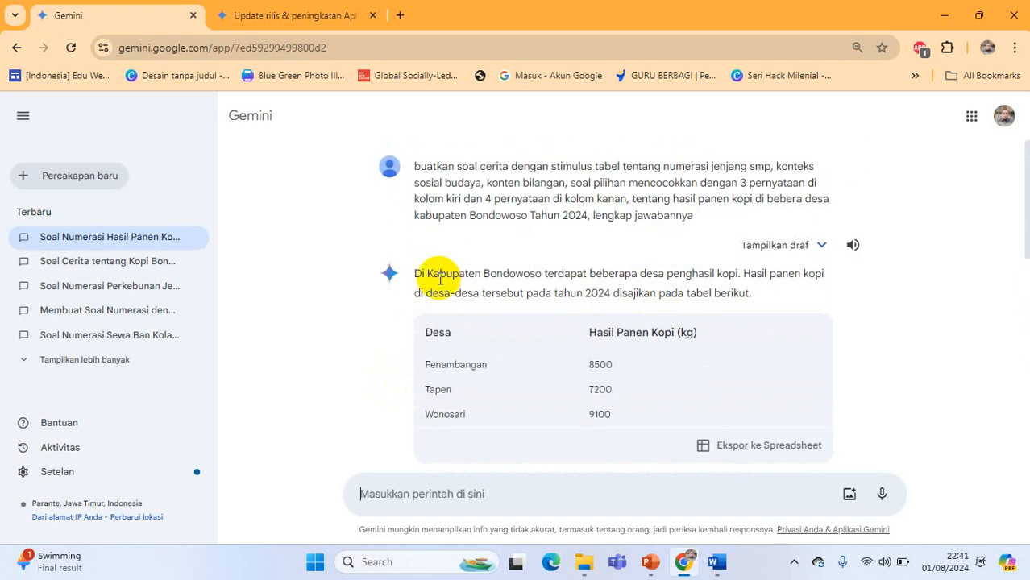
Copy the generated introduction about Bondowoso's coffee villages into Word's Document2, below the "Soal 1" explanation, followed by a new line
{"action": "left_click_drag", "start_coordinate": [411, 278], "coordinate": [762, 298]}
{"action": "key", "text": "ctrl+c"}
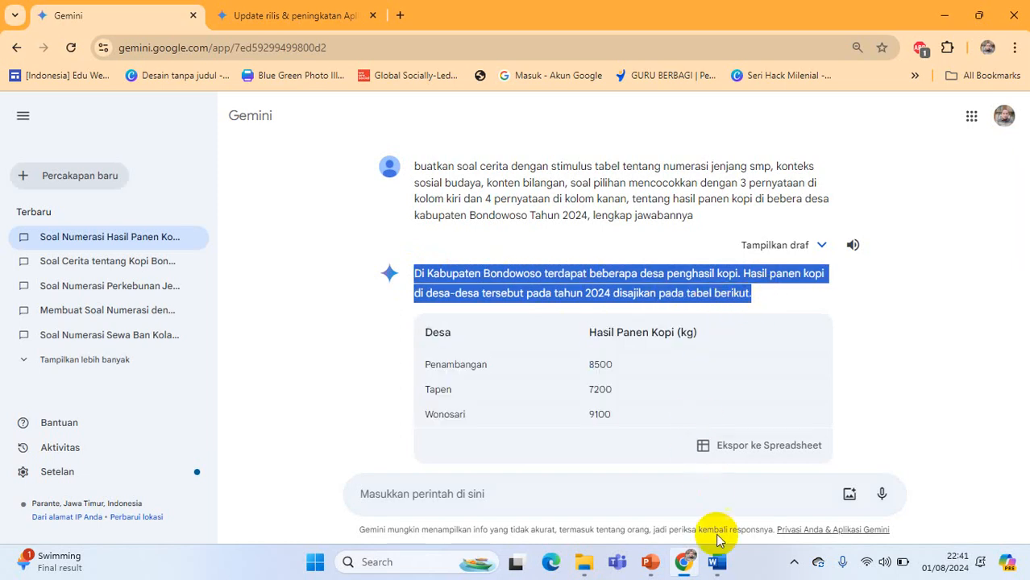
{"action": "left_click", "coordinate": [717, 562]}
{"action": "mouse_move", "coordinate": [698, 484]}
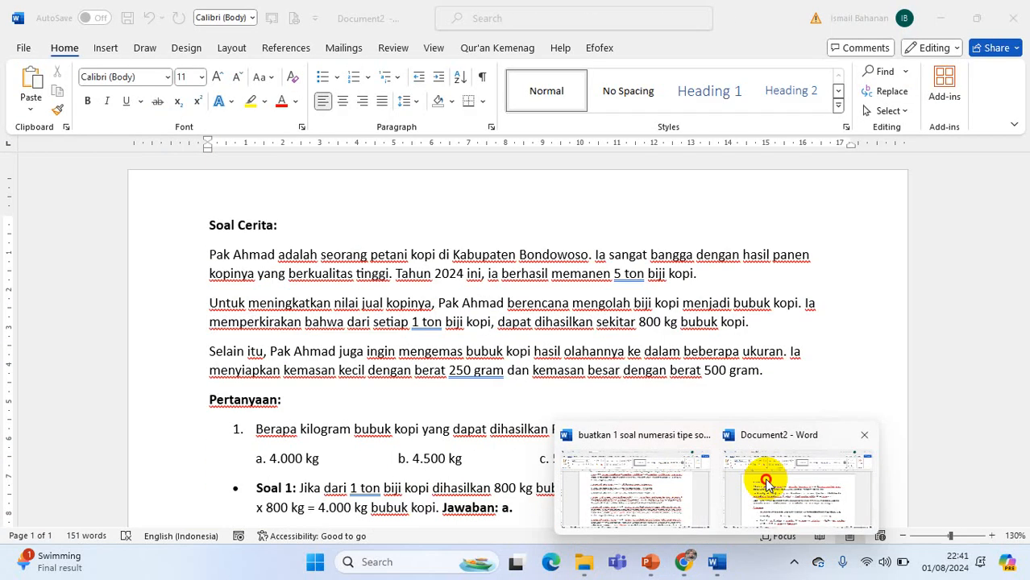
{"action": "left_click", "coordinate": [765, 477]}
{"action": "scroll", "coordinate": [687, 431], "scroll_direction": "down", "scroll_amount": 4}
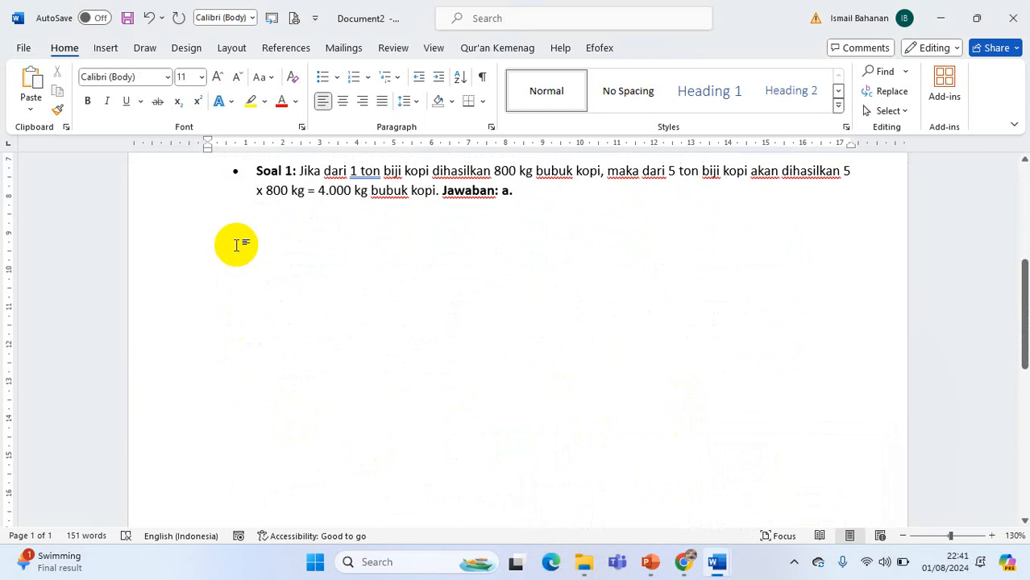
{"action": "key", "text": "ctrl+v"}
{"action": "key", "text": "Return"}
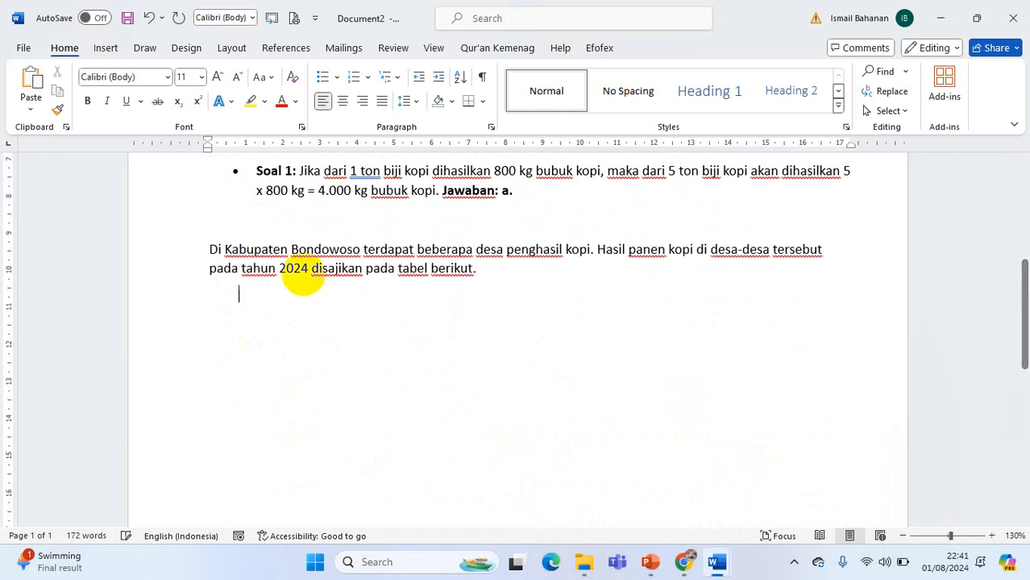
Capture Gemini's village harvest table as a screenshot and paste it below the introduction in Word's Document2, followed by a new line
{"action": "left_click", "coordinate": [683, 561]}
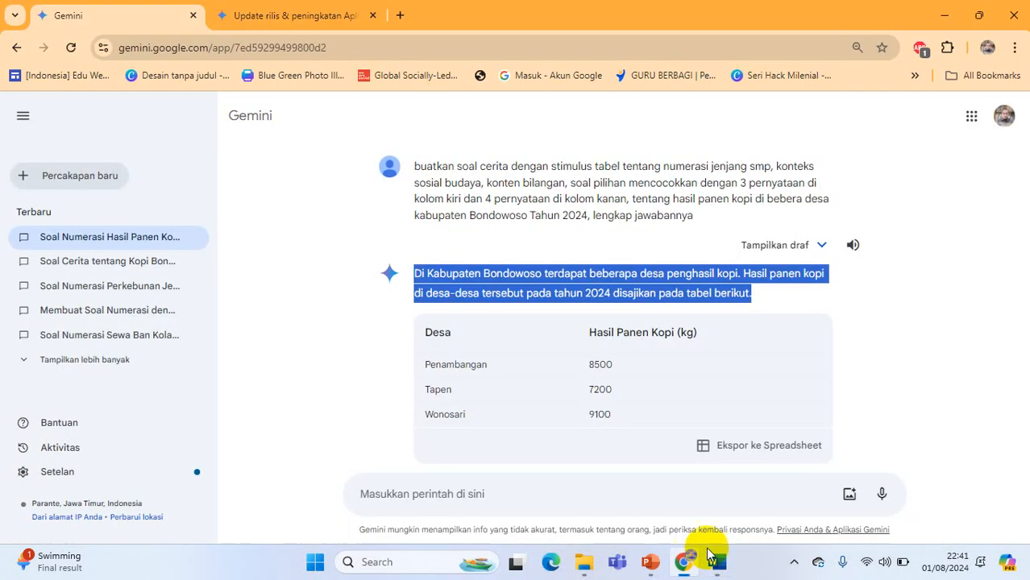
{"action": "left_click", "coordinate": [945, 379]}
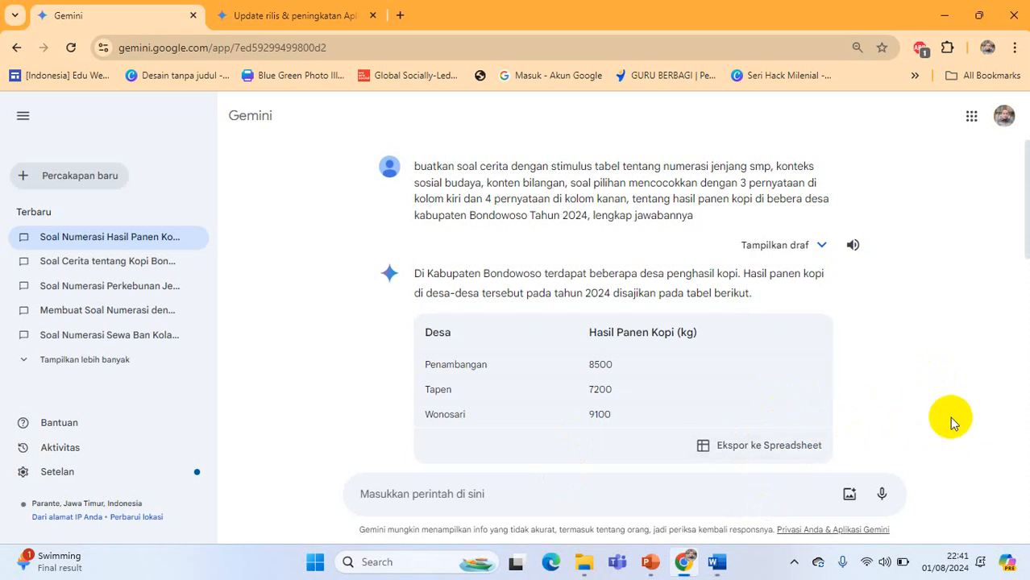
{"action": "key", "text": "super+shift+s"}
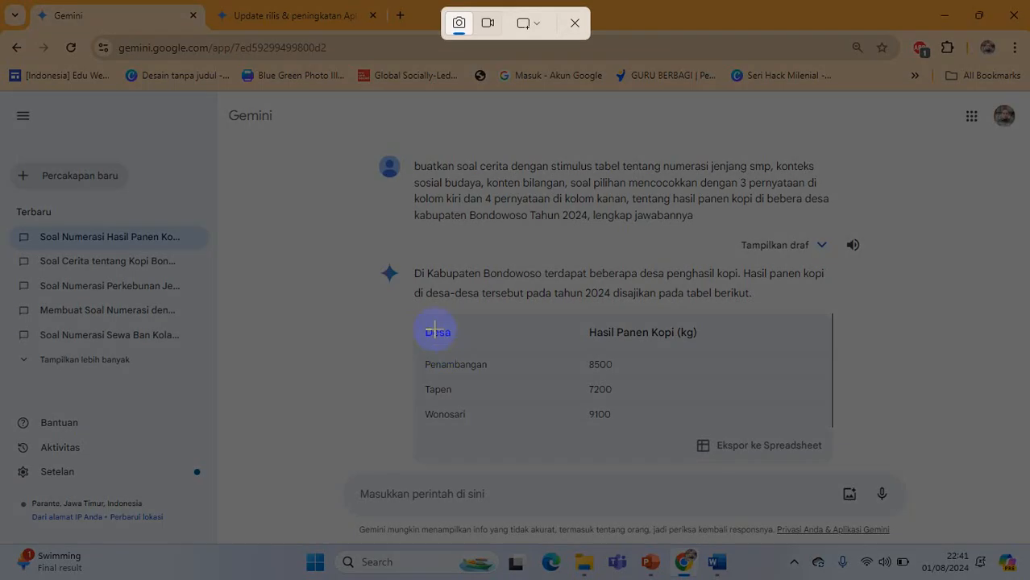
{"action": "left_click_drag", "start_coordinate": [425, 320], "coordinate": [716, 435]}
{"action": "mouse_move", "coordinate": [718, 562]}
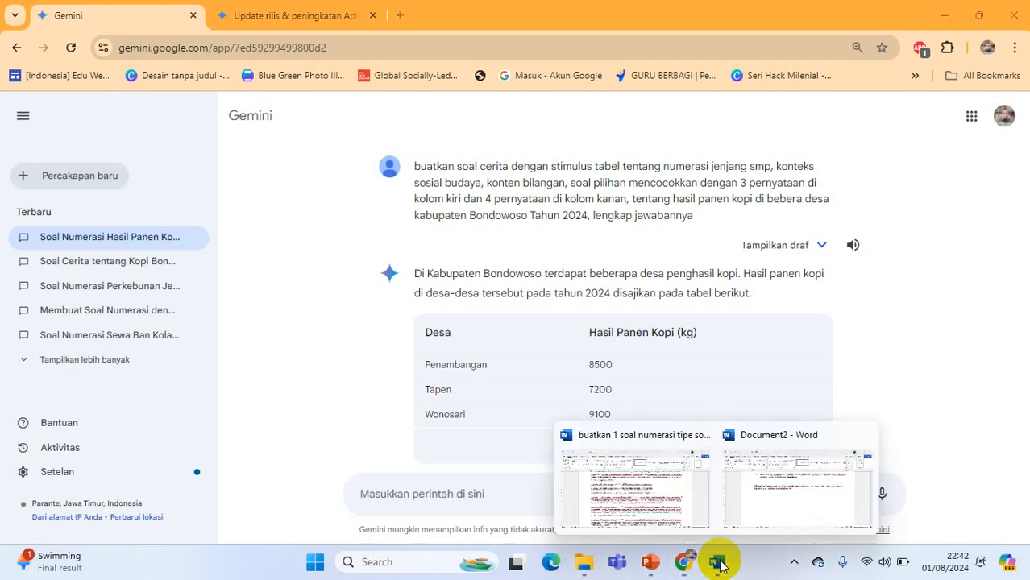
{"action": "left_click", "coordinate": [827, 502]}
{"action": "key", "text": "ctrl+v"}
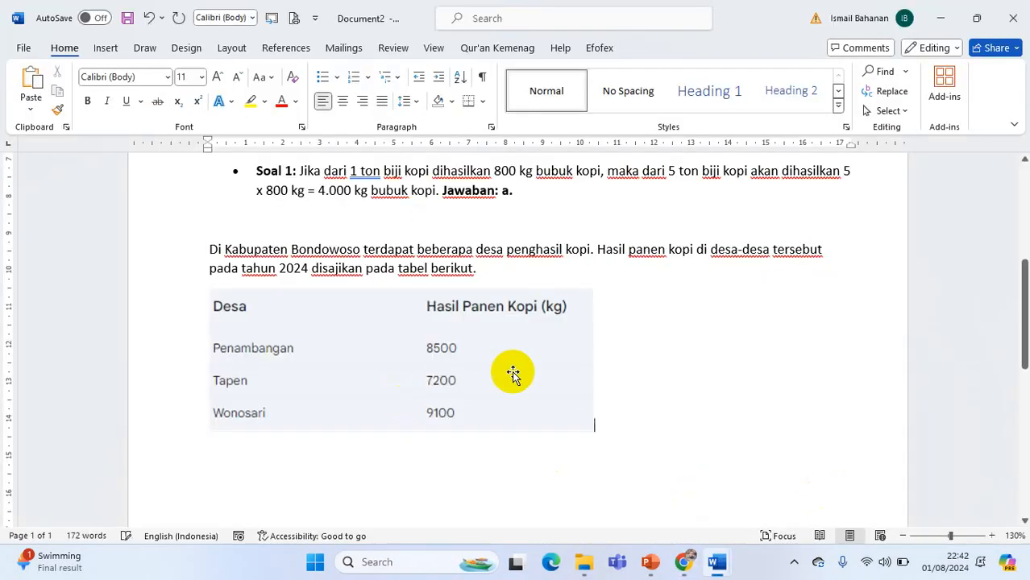
{"action": "key", "text": "Return"}
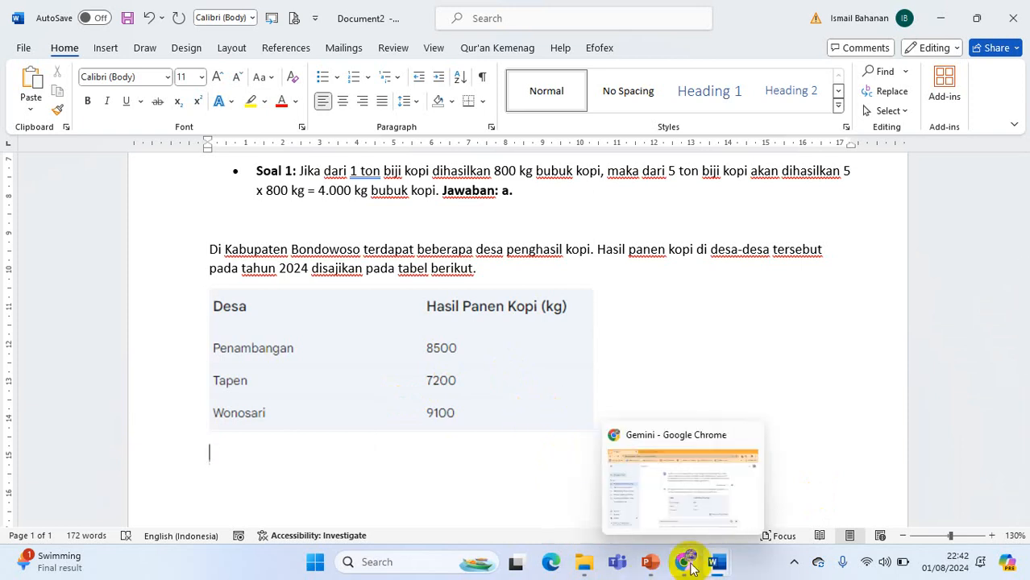
Copy Gemini's text from "Berdasarkan tabel tersebut" through "Jawaban yang tepat:" into Document2 below the table picture
{"action": "left_click", "coordinate": [691, 566]}
{"action": "scroll", "coordinate": [440, 395], "scroll_direction": "down", "scroll_amount": 3}
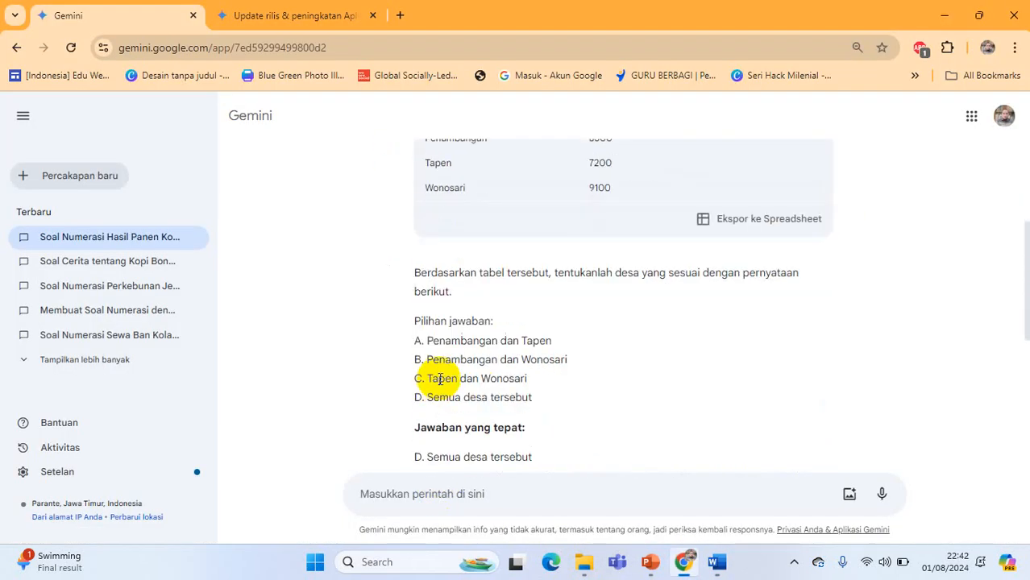
{"action": "scroll", "coordinate": [428, 291], "scroll_direction": "down", "scroll_amount": 1}
{"action": "left_click_drag", "start_coordinate": [411, 198], "coordinate": [537, 352]}
{"action": "key", "text": "ctrl+c"}
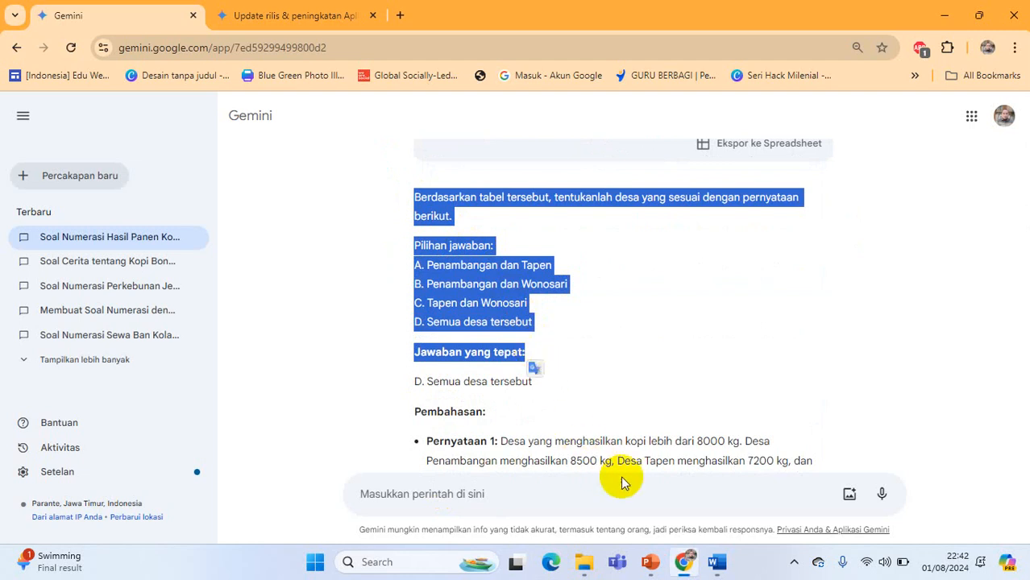
{"action": "left_click", "coordinate": [714, 566]}
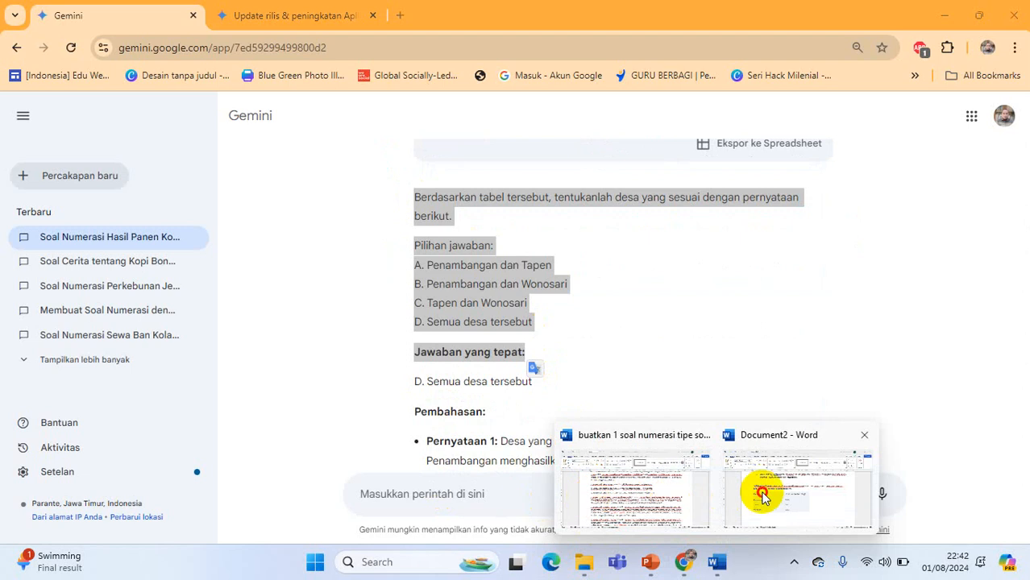
{"action": "left_click", "coordinate": [762, 489]}
{"action": "key", "text": "ctrl+v"}
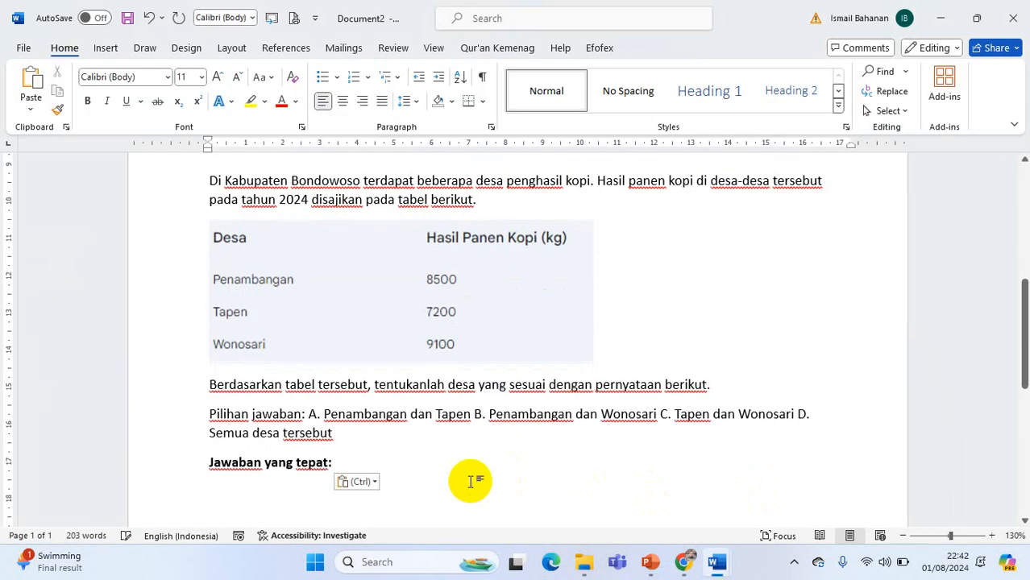
Split the answer choices after "Pilihan jawaban:" so that options A, B, C and D each stand on their own line
{"action": "left_click", "coordinate": [474, 415]}
{"action": "key", "text": "Return"}
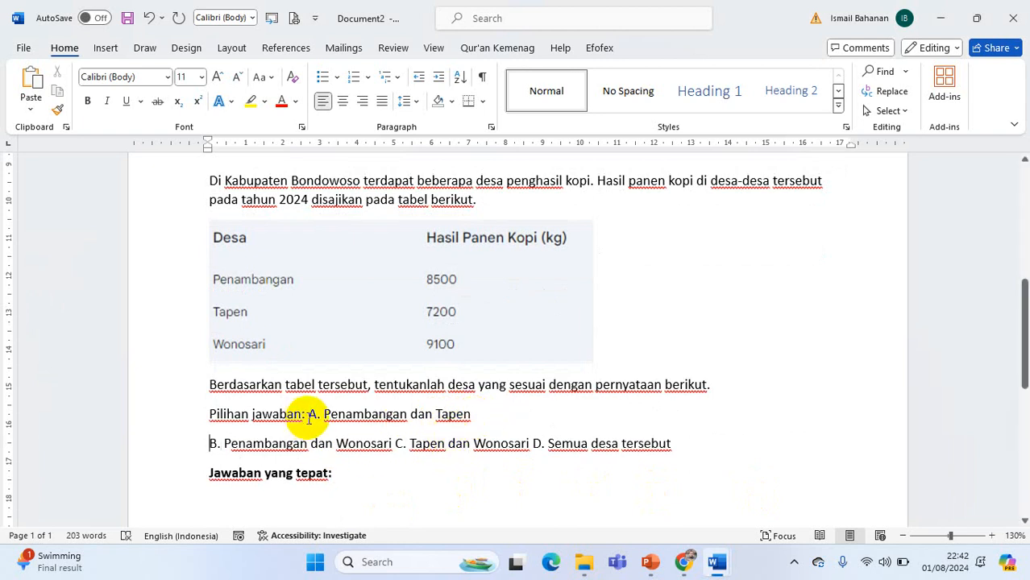
{"action": "left_click", "coordinate": [309, 414]}
{"action": "key", "text": "Return"}
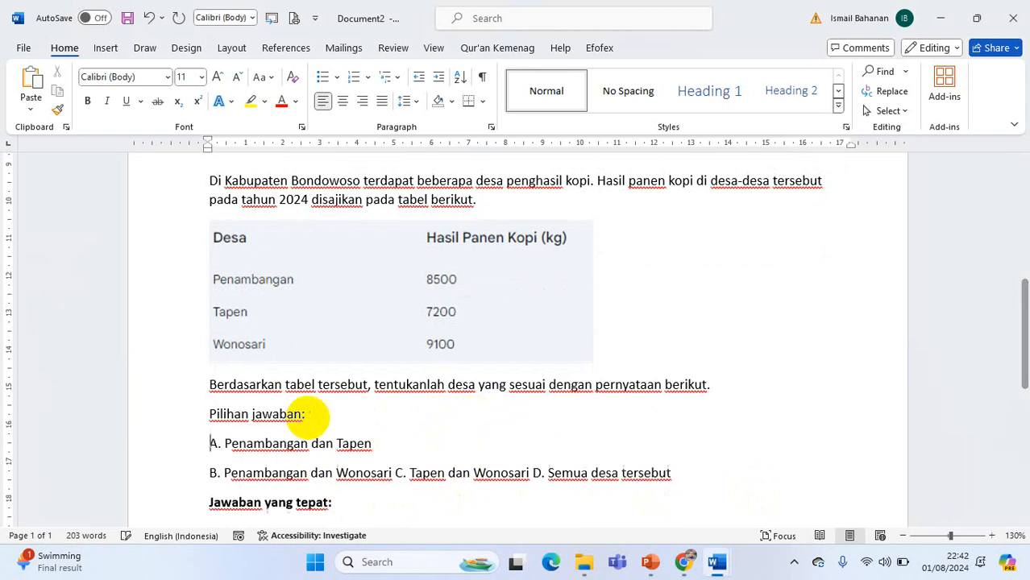
{"action": "left_click", "coordinate": [395, 473]}
{"action": "key", "text": "Return"}
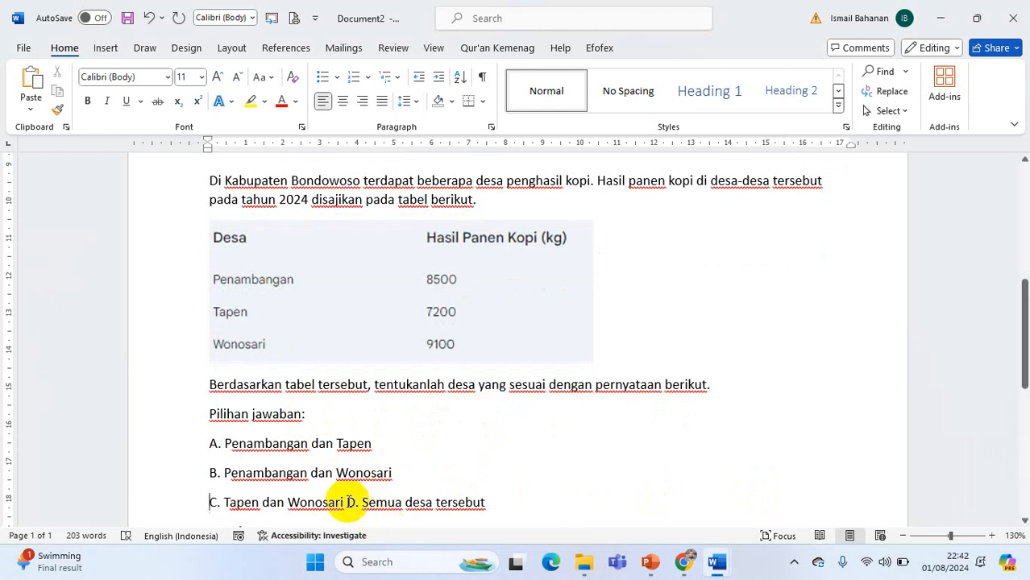
{"action": "left_click", "coordinate": [347, 503]}
{"action": "key", "text": "Return"}
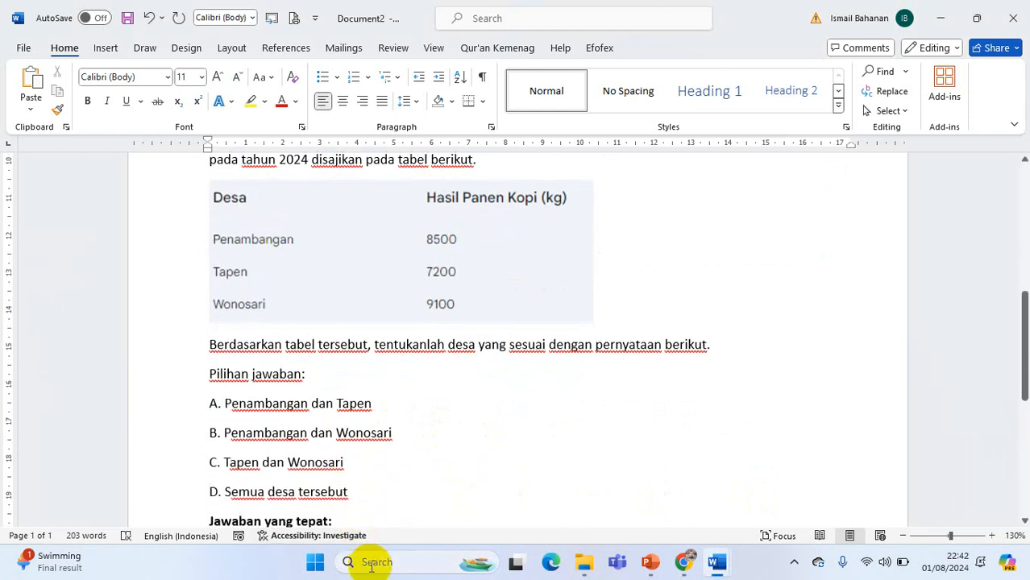
Return to Gemini and compare the three statements in the "Pembahasan" with the question and its answer choices
{"action": "scroll", "coordinate": [315, 478], "scroll_direction": "down", "scroll_amount": 3}
{"action": "left_click", "coordinate": [681, 564]}
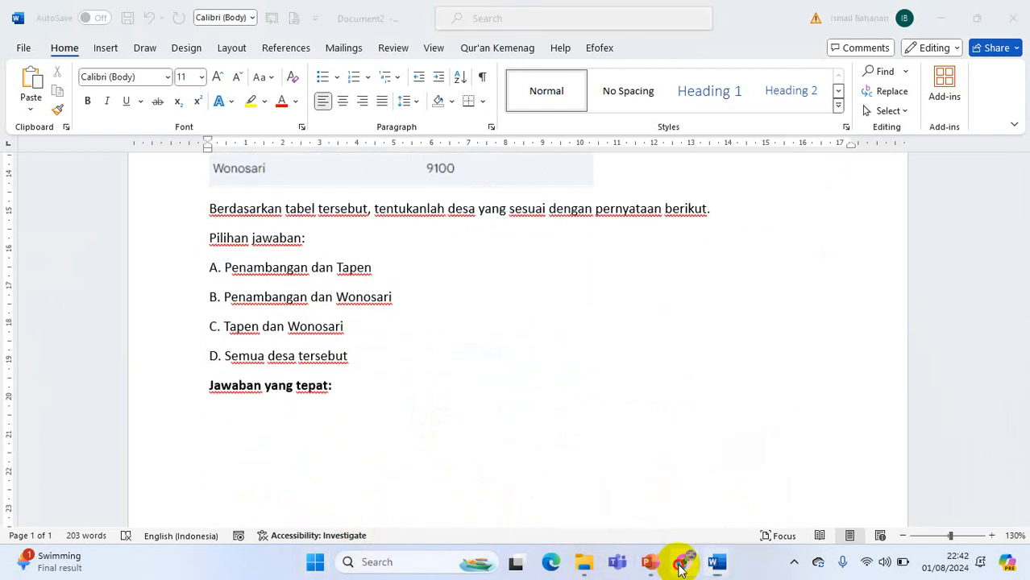
{"action": "scroll", "coordinate": [391, 463], "scroll_direction": "down", "scroll_amount": 2}
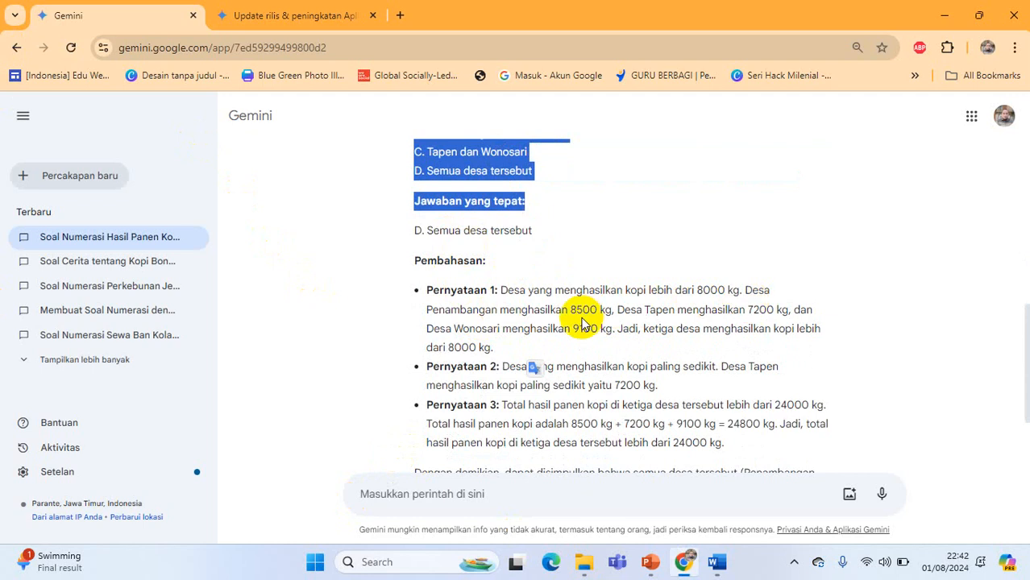
{"action": "scroll", "coordinate": [597, 323], "scroll_direction": "down", "scroll_amount": 2}
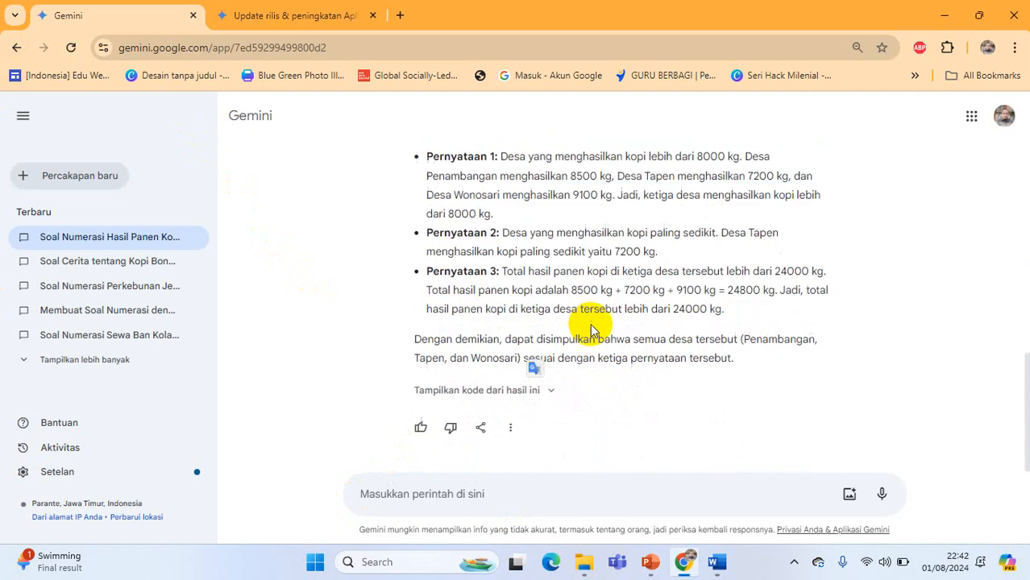
{"action": "scroll", "coordinate": [582, 330], "scroll_direction": "up", "scroll_amount": 2}
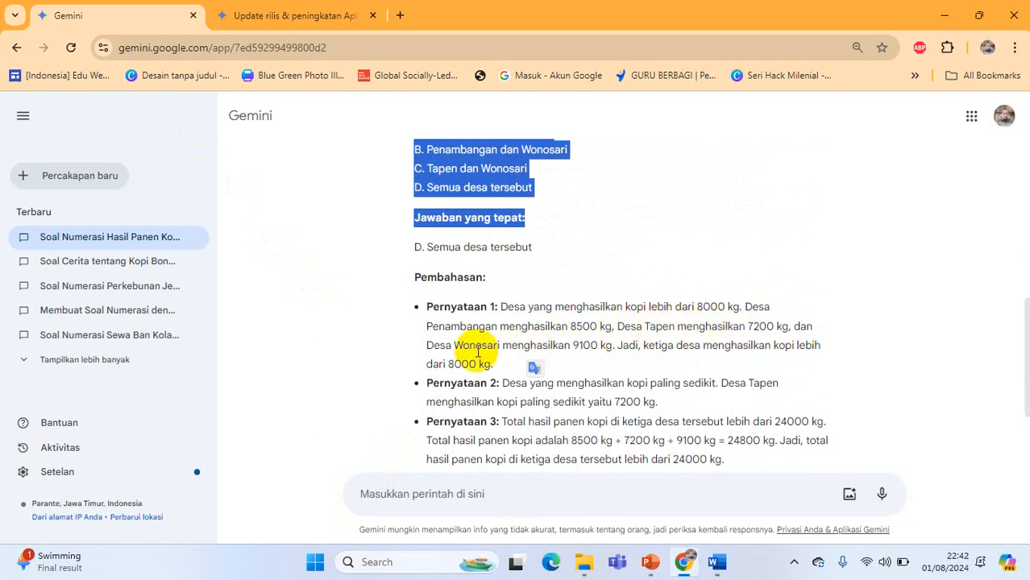
{"action": "scroll", "coordinate": [476, 338], "scroll_direction": "up", "scroll_amount": 2}
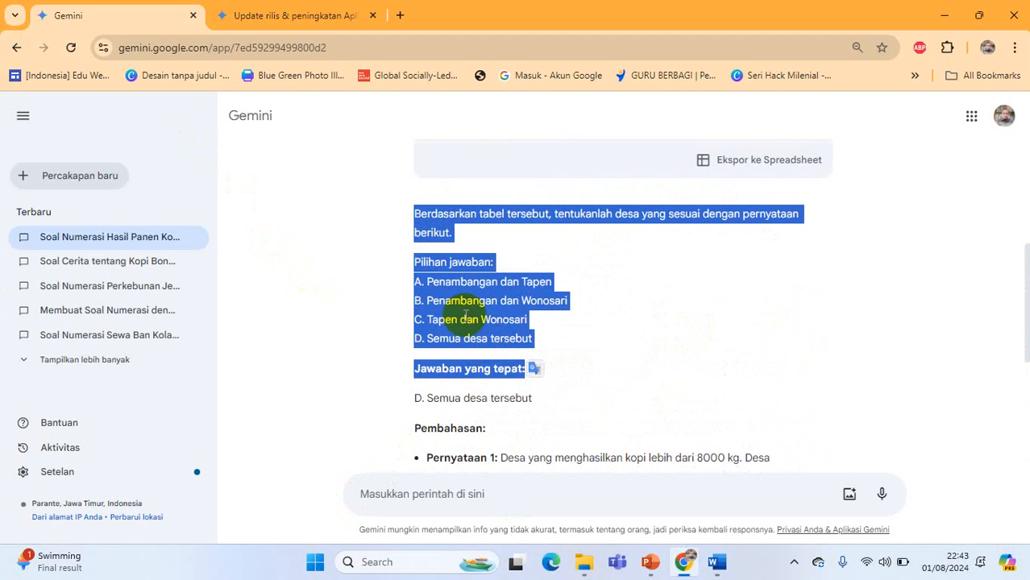
{"action": "scroll", "coordinate": [459, 300], "scroll_direction": "down", "scroll_amount": 2}
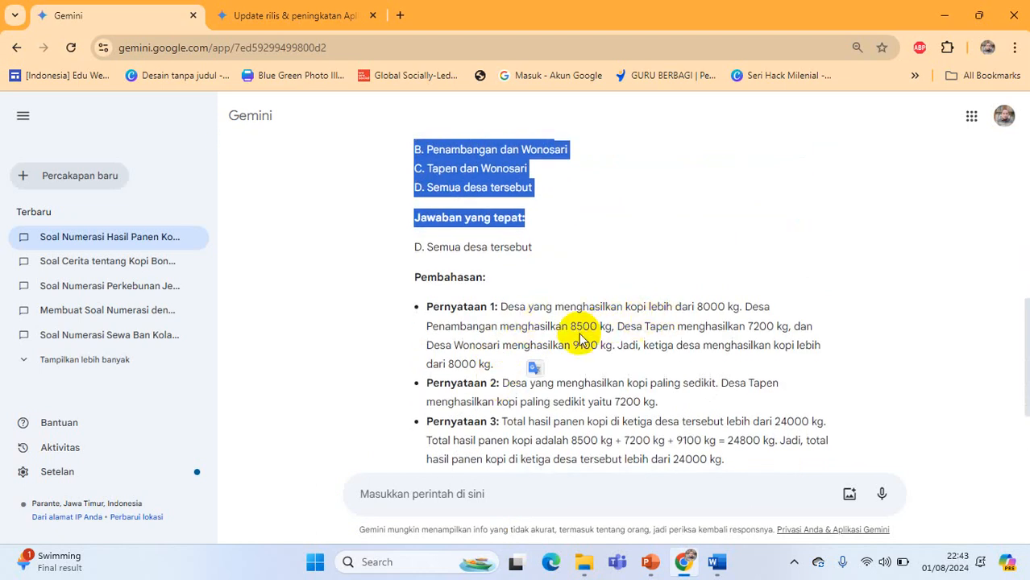
Copy the "Pernyataan 1" text up to "Desa Penambangan menghasilkan 8500 kg" into Document2, with blank lines separating it from "Pilihan jawaban:"
{"action": "left_click", "coordinate": [501, 307]}
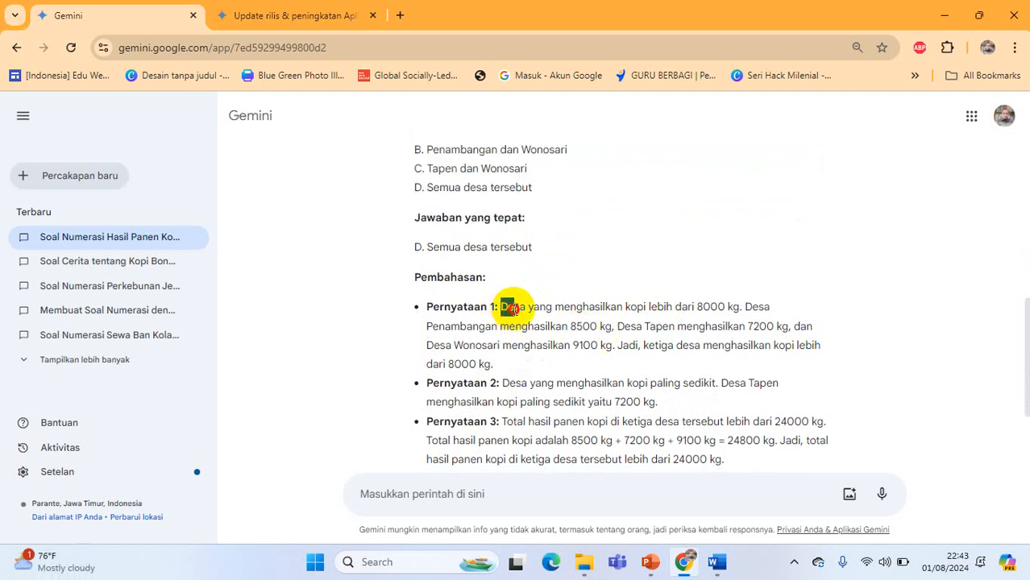
{"action": "left_click_drag", "start_coordinate": [525, 319], "coordinate": [596, 322]}
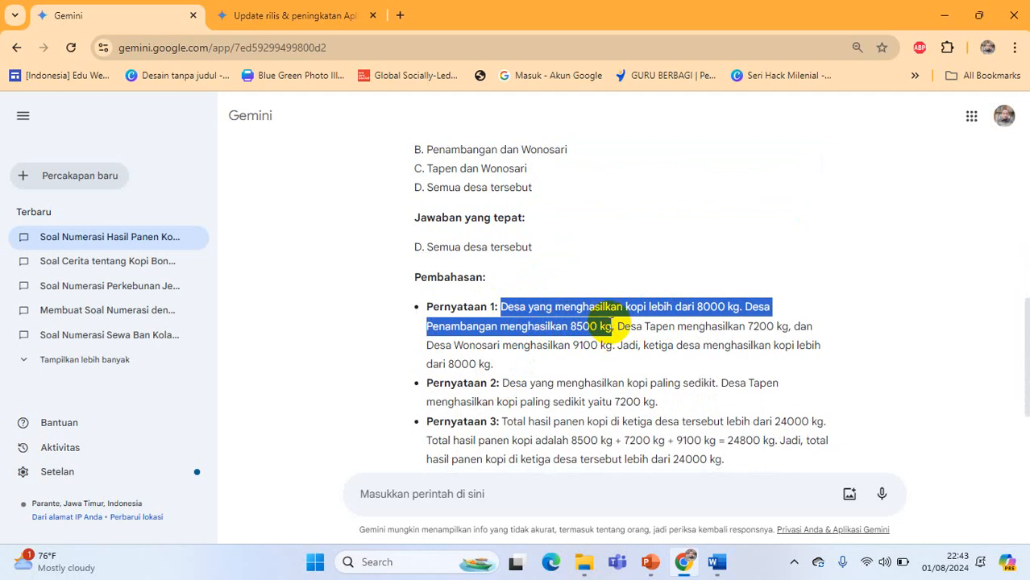
{"action": "left_click", "coordinate": [717, 561]}
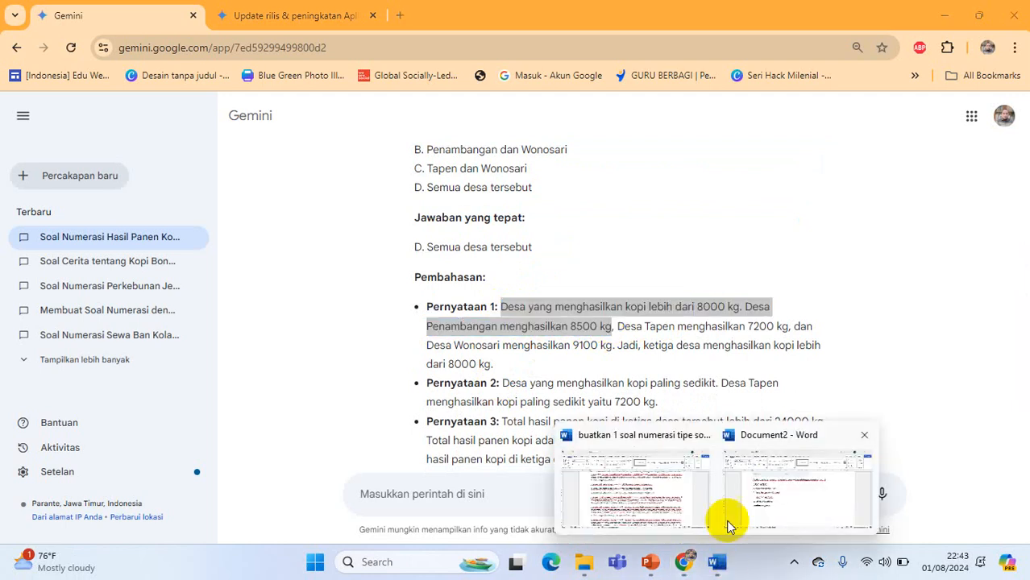
{"action": "left_click", "coordinate": [728, 525]}
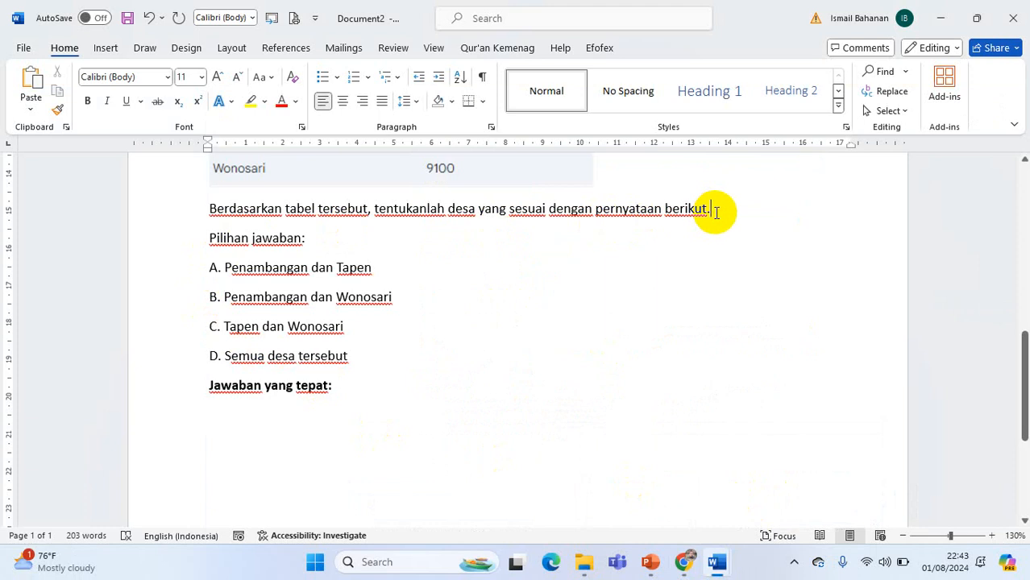
{"action": "key", "text": "Return"}
{"action": "key", "text": "Return"}
{"action": "key", "text": "Return"}
{"action": "key", "text": "Return"}
{"action": "key", "text": "Return"}
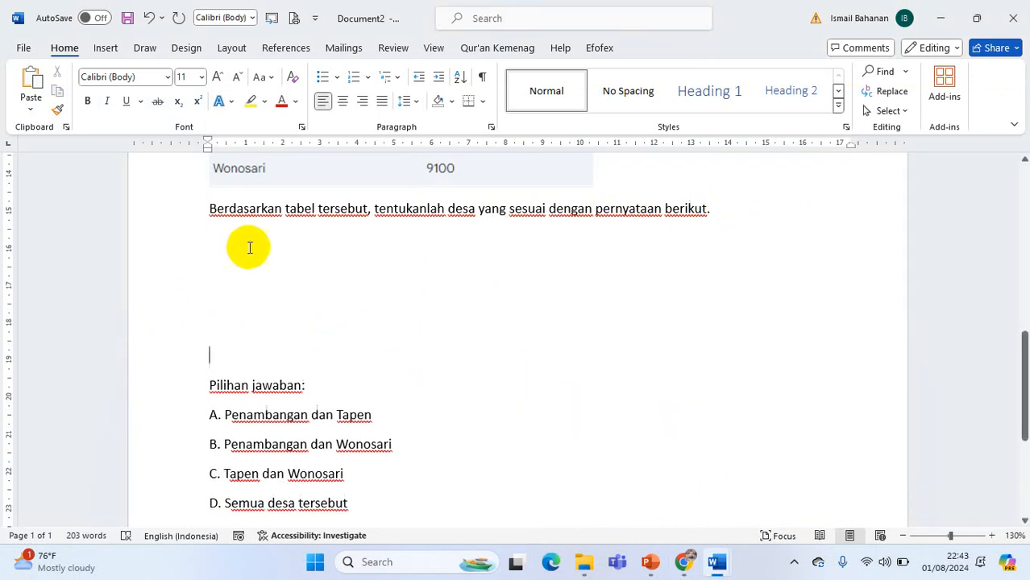
{"action": "type", "text": "Desa yang menghasilkan kopi lebih dari 8000 kg. Desa Penambangan menghasilkan 8500 kg"}
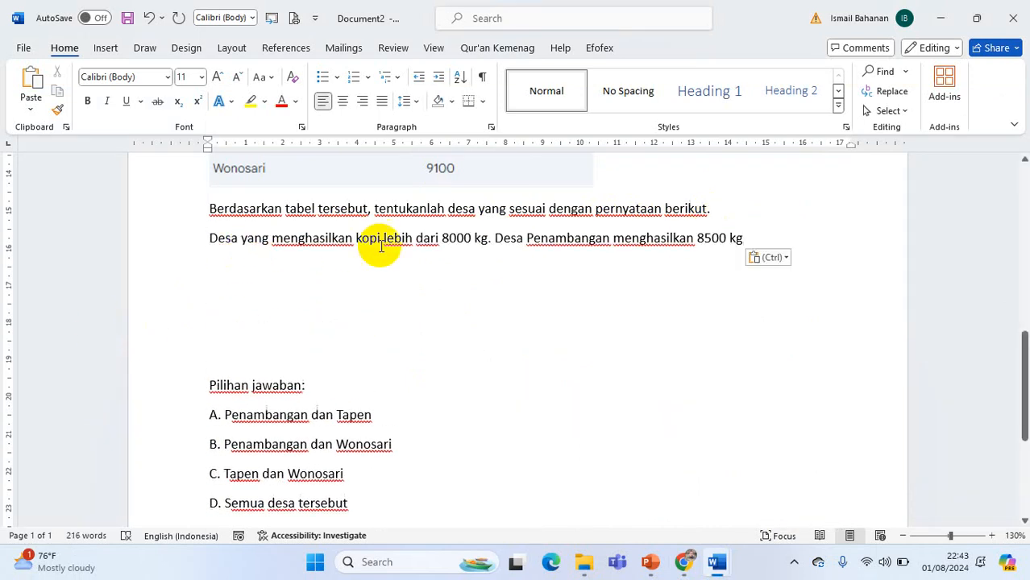
Move "Desa Penambangan menghasilkan 8500 kg" to its own line and insert a wide tab gap before "8500 kg"
{"action": "left_click", "coordinate": [490, 239]}
{"action": "type", "text": "."}
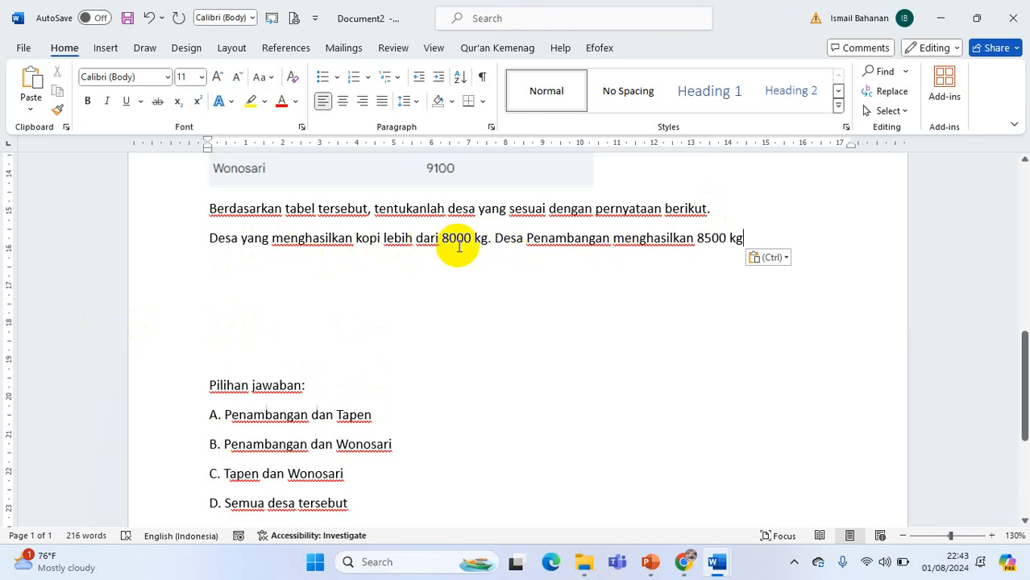
{"action": "key", "text": "Return"}
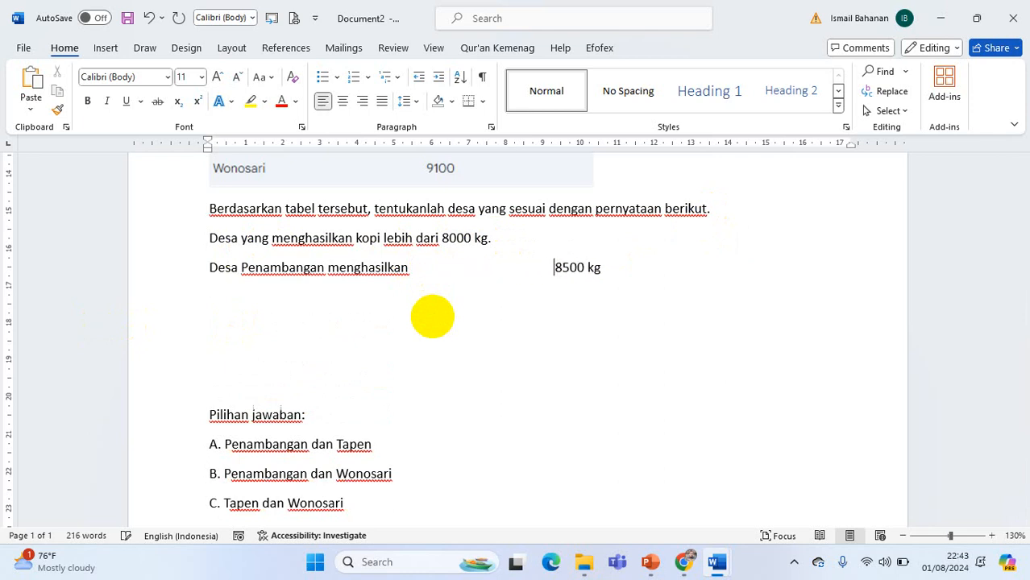
{"action": "key", "text": "Tab"}
Narrow the gap before "8500 kg" and add the rest of Gemini's "Pernyataan 1", starting at "Desa Tapen menghasilkan 7200 kg", on a new line below
{"action": "mouse_move", "coordinate": [717, 562]}
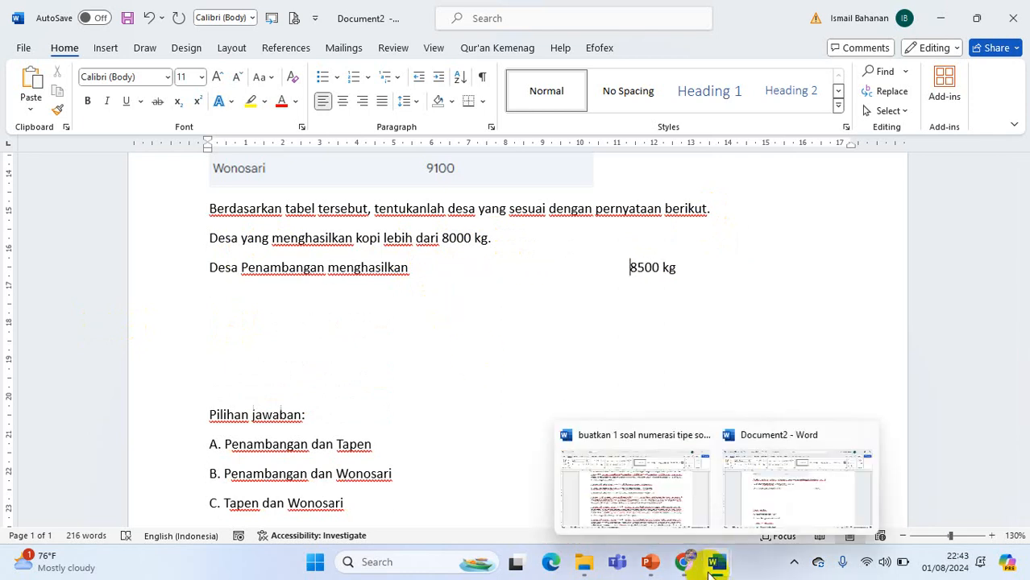
{"action": "left_click", "coordinate": [683, 562]}
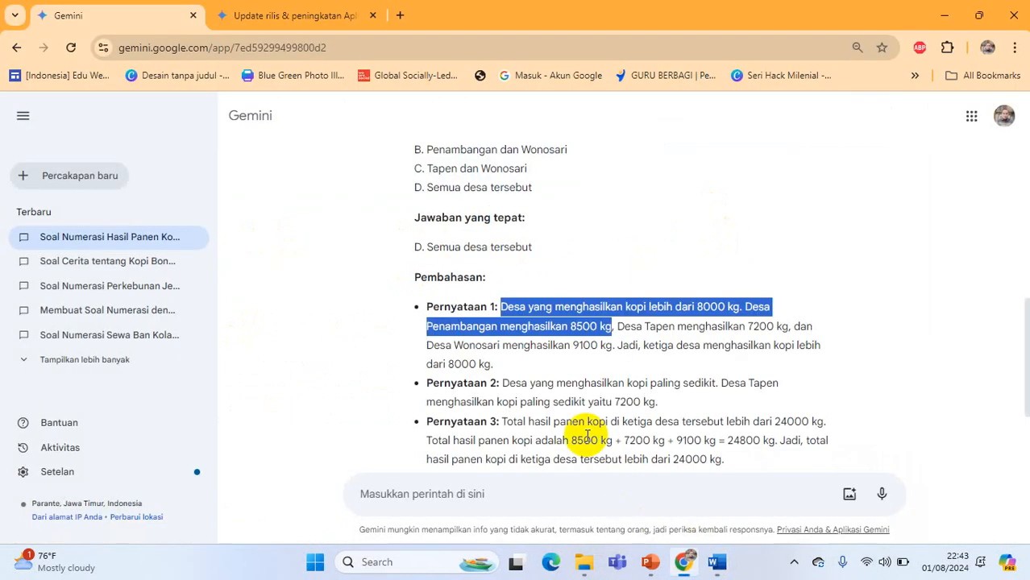
{"action": "left_click_drag", "start_coordinate": [616, 327], "coordinate": [634, 363]}
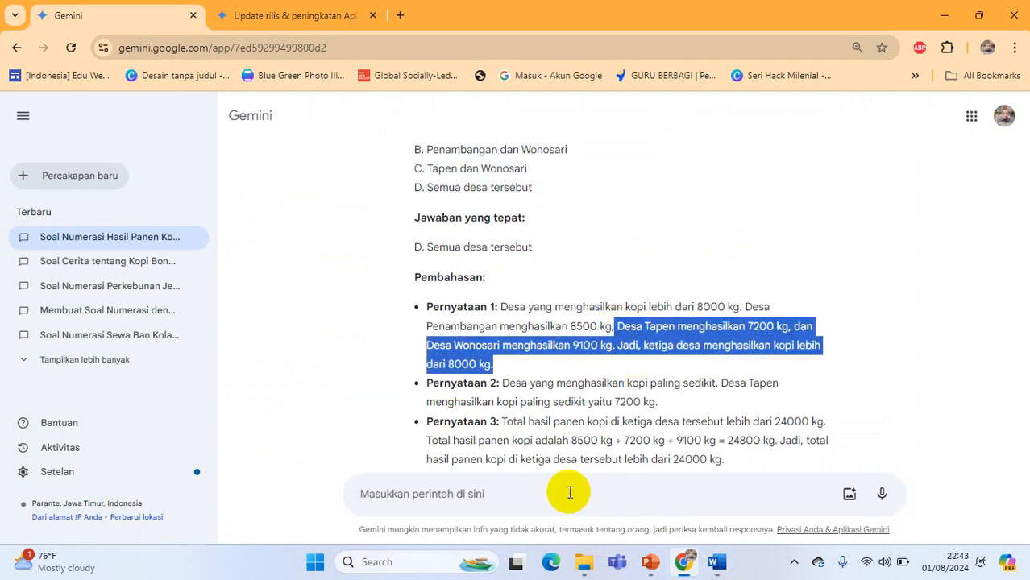
{"action": "left_click", "coordinate": [716, 561]}
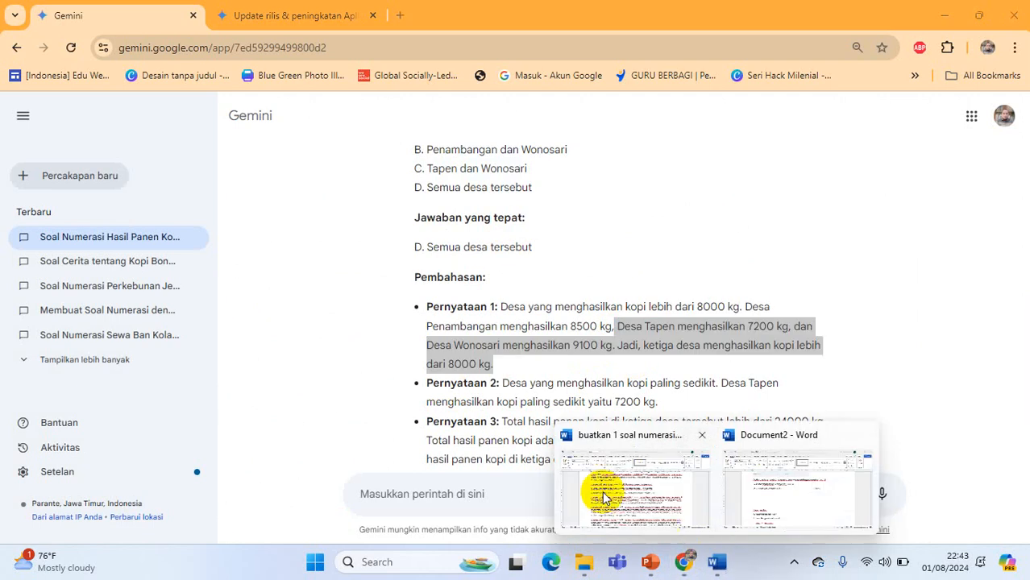
{"action": "left_click", "coordinate": [761, 493]}
{"action": "key", "text": "BackSpace"}
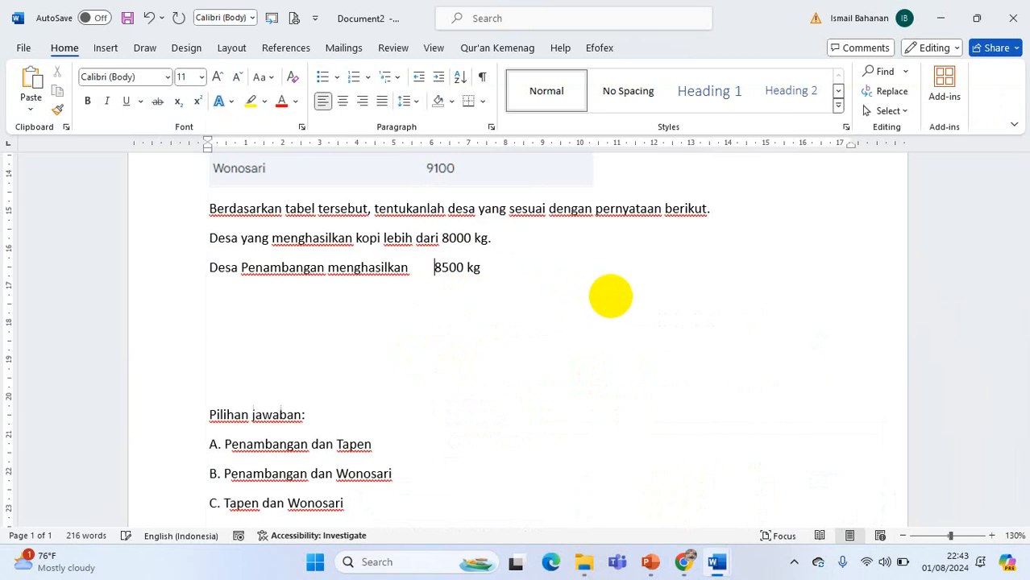
{"action": "left_click", "coordinate": [525, 279]}
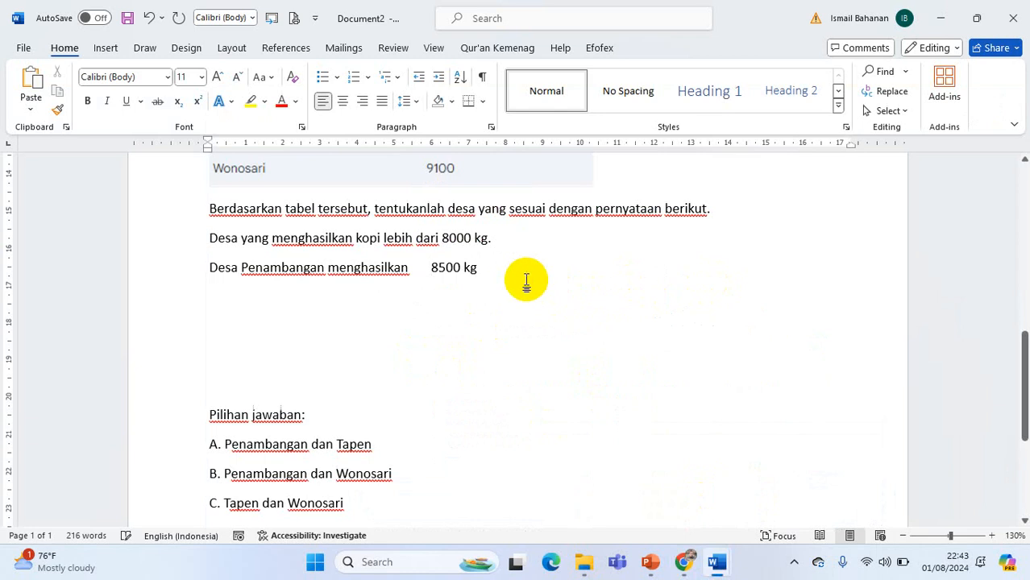
{"action": "key", "text": "Return"}
{"action": "type", "text": "Desa Tapen menghasilkan 7200 kg, dan Desa Wonosari menghasilkan 9100 kg. Jadi, ketiga desa menghasilkan kopi lebih dari 8000 kg."}
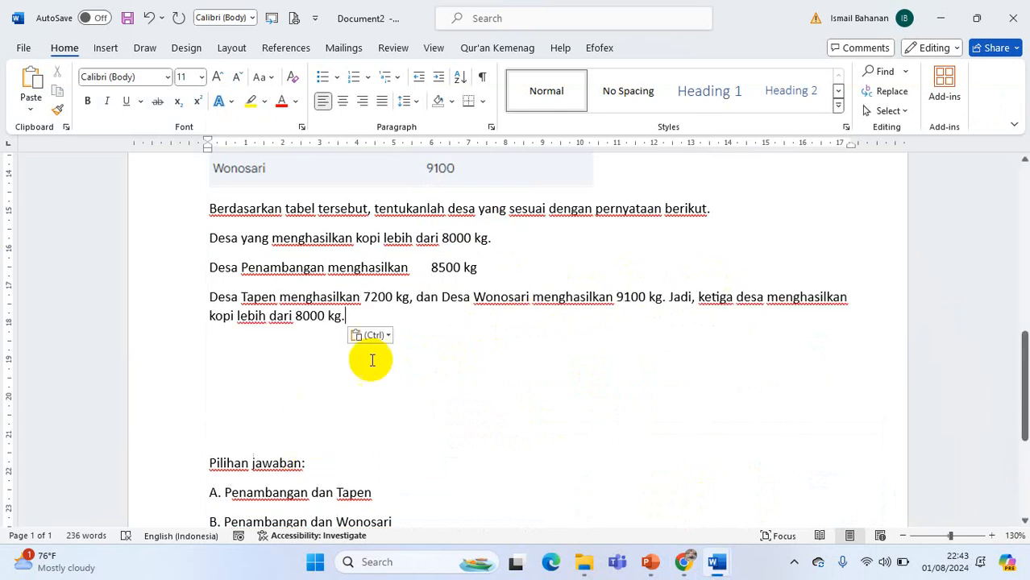
Put "Desa Wonosari menghasilkan 9100 kg." on its own line, removing the leading "dan" and the concluding sentence starting with "Jadi"
{"action": "left_click", "coordinate": [414, 298]}
{"action": "key", "text": "Return"}
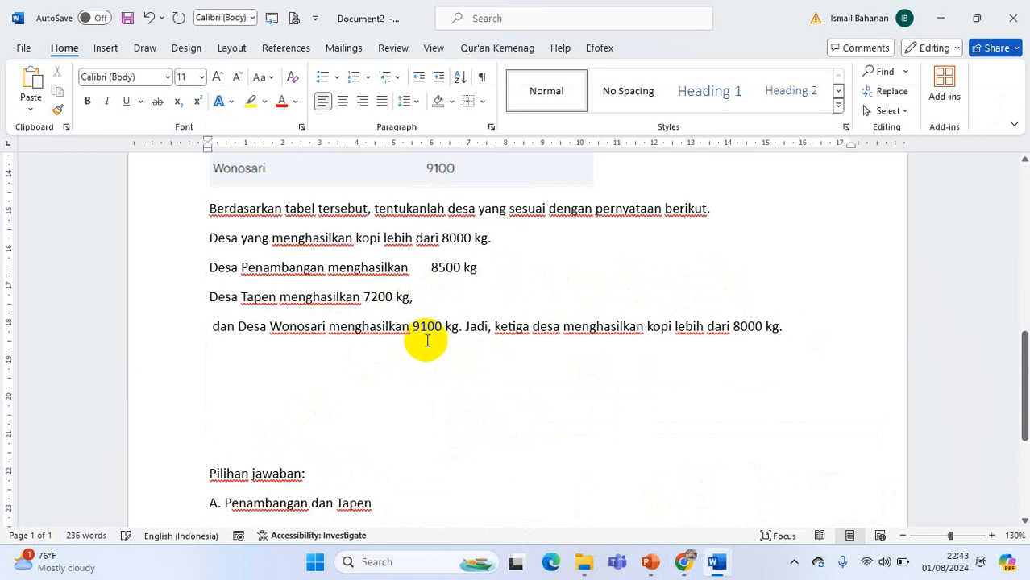
{"action": "key", "text": "Delete"}
{"action": "key", "text": "Delete"}
{"action": "key", "text": "Delete"}
{"action": "key", "text": "Delete"}
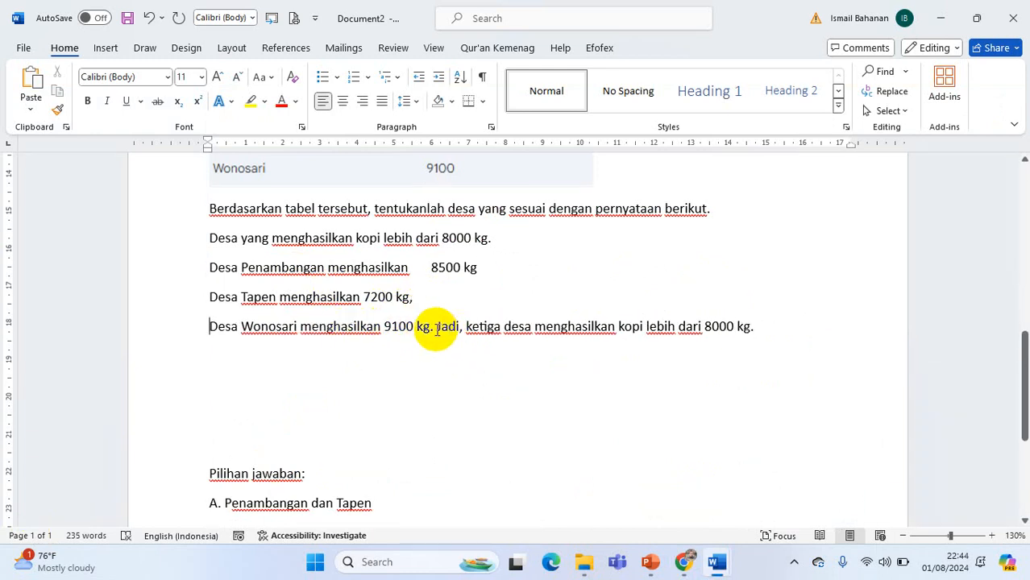
{"action": "left_click_drag", "start_coordinate": [435, 329], "coordinate": [776, 324]}
{"action": "key", "text": "Delete"}
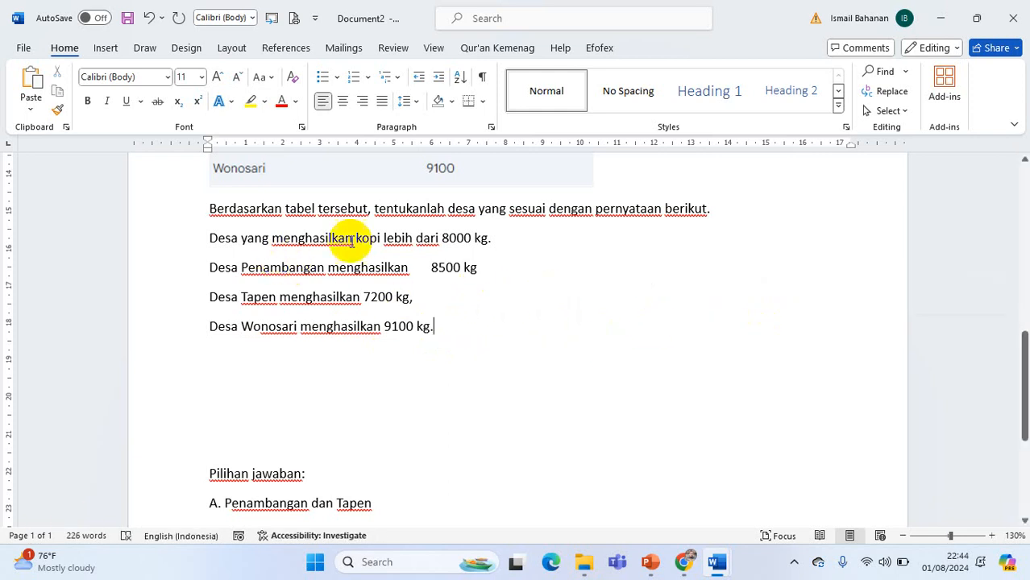
Insert tab gaps before "7200 kg," in the Tapen line and before "8500 kg" in the Penambangan line
{"action": "left_click", "coordinate": [364, 297]}
{"action": "key", "text": "Tab"}
{"action": "key", "text": "Tab"}
{"action": "key", "text": "Tab"}
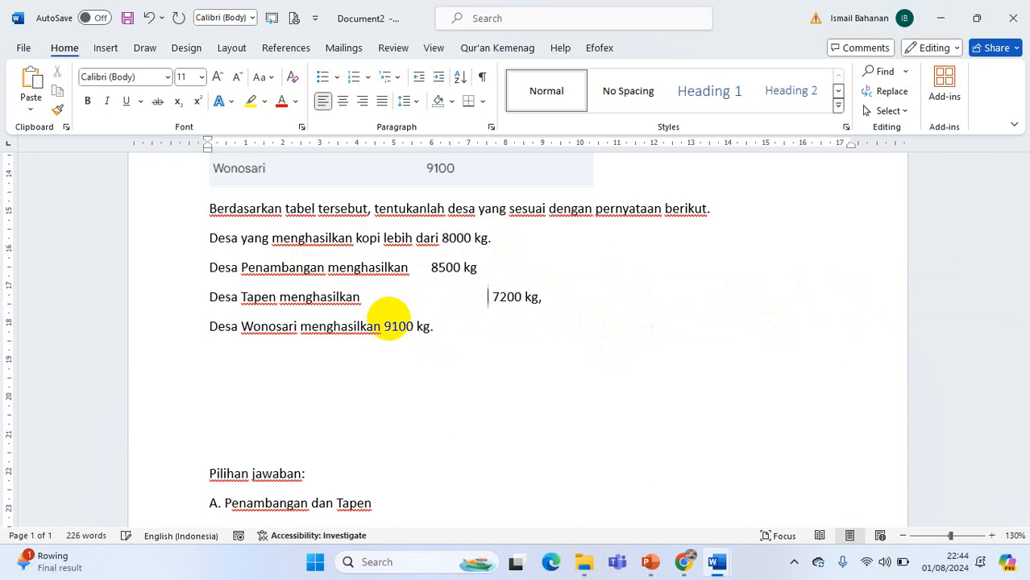
{"action": "scroll", "coordinate": [422, 268], "scroll_direction": "up", "scroll_amount": 1}
{"action": "left_click", "coordinate": [422, 312]}
{"action": "key", "text": "Tab"}
{"action": "key", "text": "Tab"}
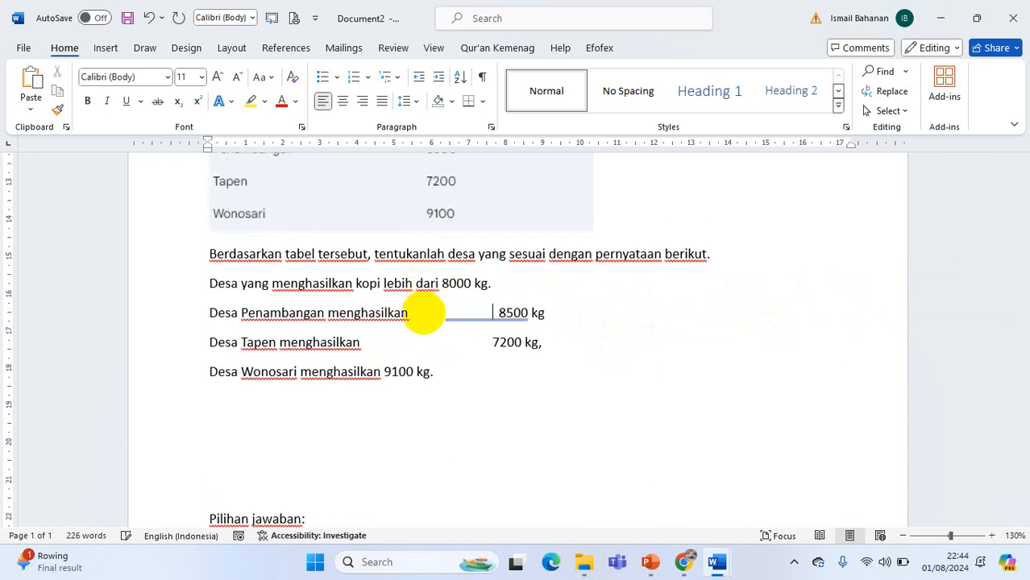
Add tabs before "9100 kg.", "7200 kg," and "8500 kg" so the three amounts form a separate column
{"action": "left_click", "coordinate": [384, 371]}
{"action": "key", "text": "Tab"}
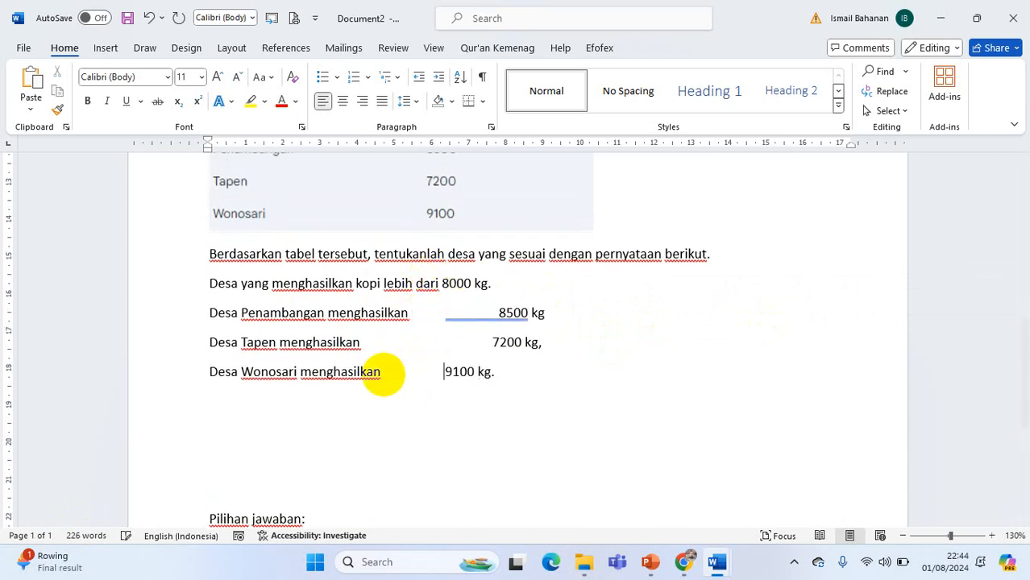
{"action": "key", "text": "Tab"}
{"action": "key", "text": "Tab"}
{"action": "left_click", "coordinate": [484, 339]}
{"action": "key", "text": "Tab"}
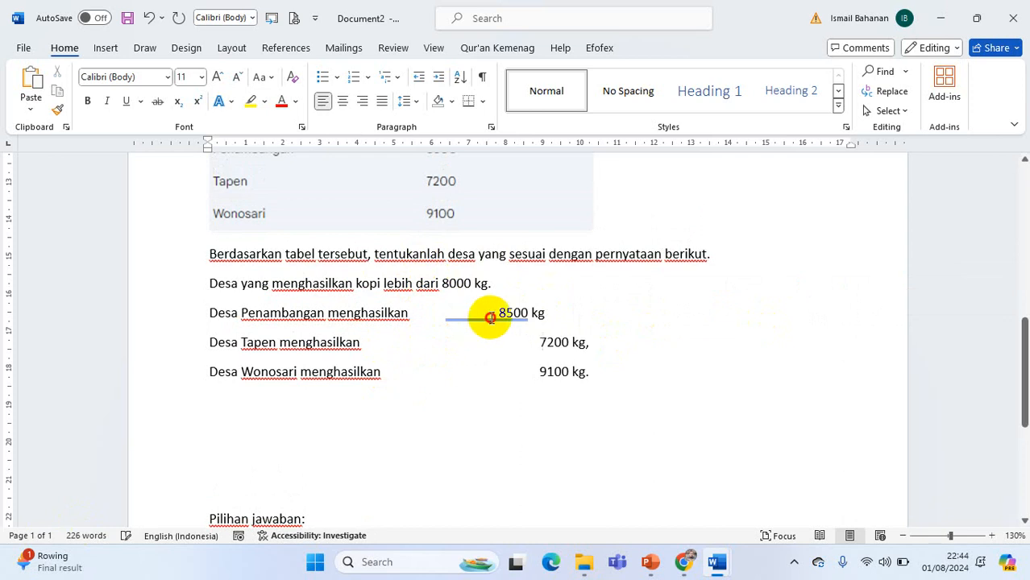
{"action": "scroll", "coordinate": [461, 402], "scroll_direction": "down", "scroll_amount": 1}
Check "Pernyataan 2" and "Pernyataan 3" in Gemini's "Pembahasan", and return to Document2
{"action": "left_click", "coordinate": [683, 562]}
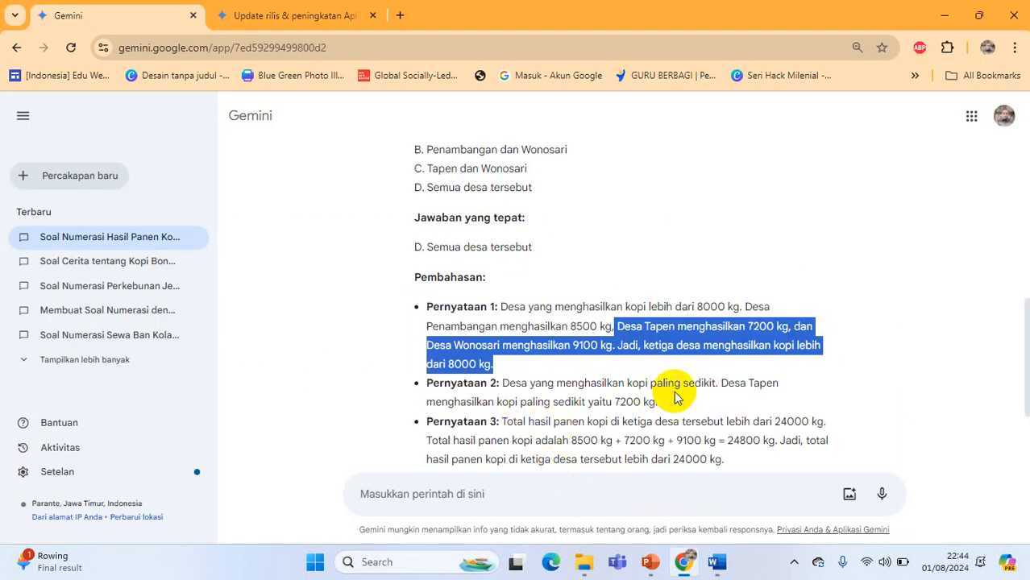
{"action": "scroll", "coordinate": [570, 403], "scroll_direction": "down", "scroll_amount": 2}
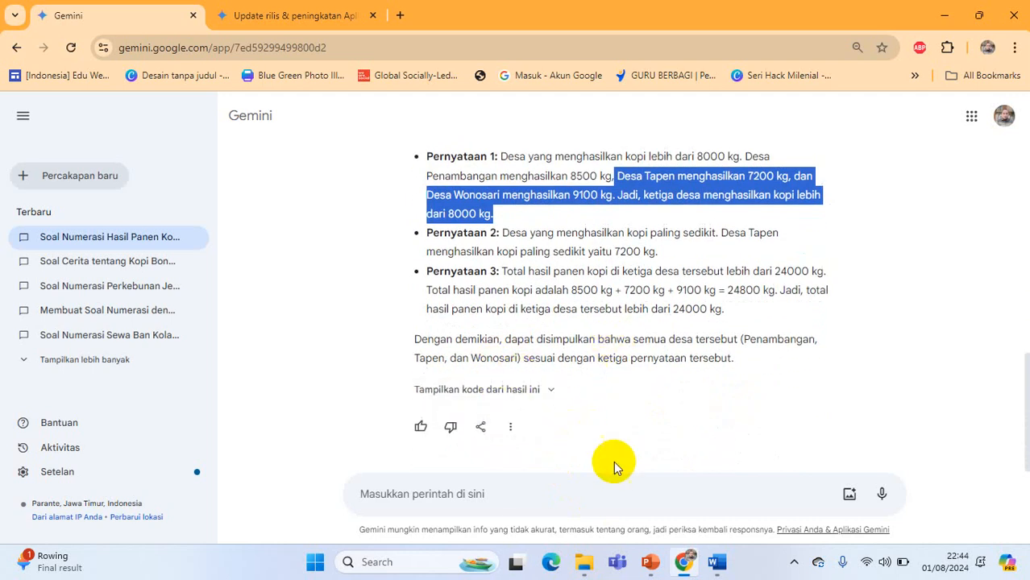
{"action": "left_click", "coordinate": [717, 562]}
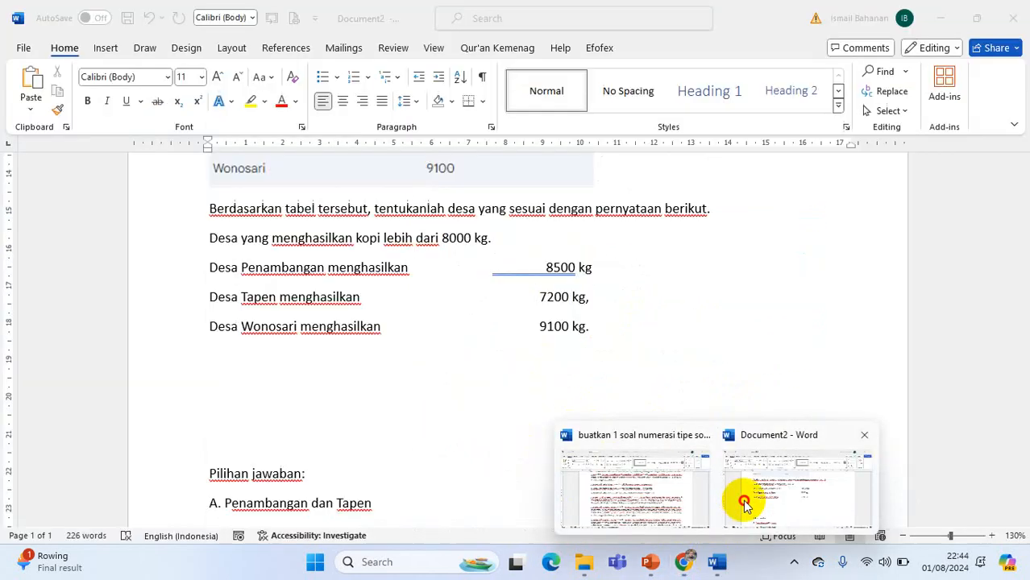
{"action": "left_click", "coordinate": [740, 502]}
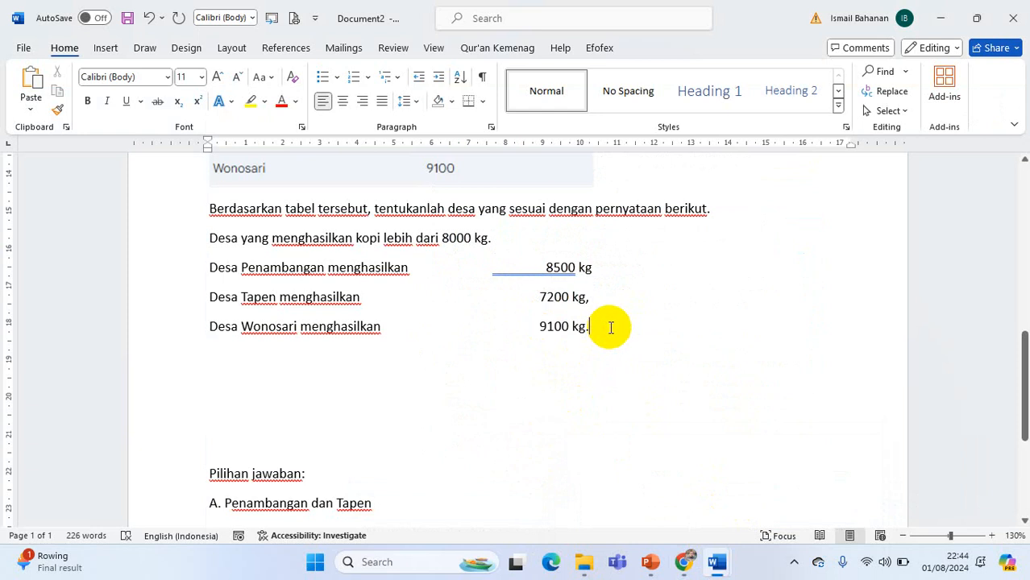
Add "9500 Kg" as a fourth choice directly below "9100 kg.", aligned with the column of amounts
{"action": "key", "text": "Return"}
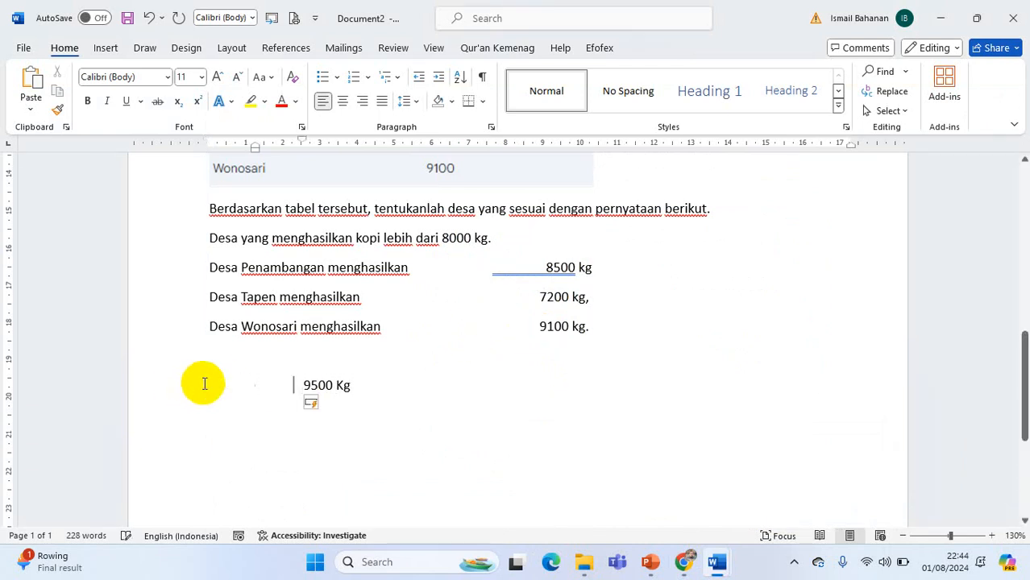
{"action": "key", "text": "Tab"}
{"action": "key", "text": "Tab"}
{"action": "key", "text": "Tab"}
{"action": "key", "text": "Tab"}
{"action": "key", "text": "Tab"}
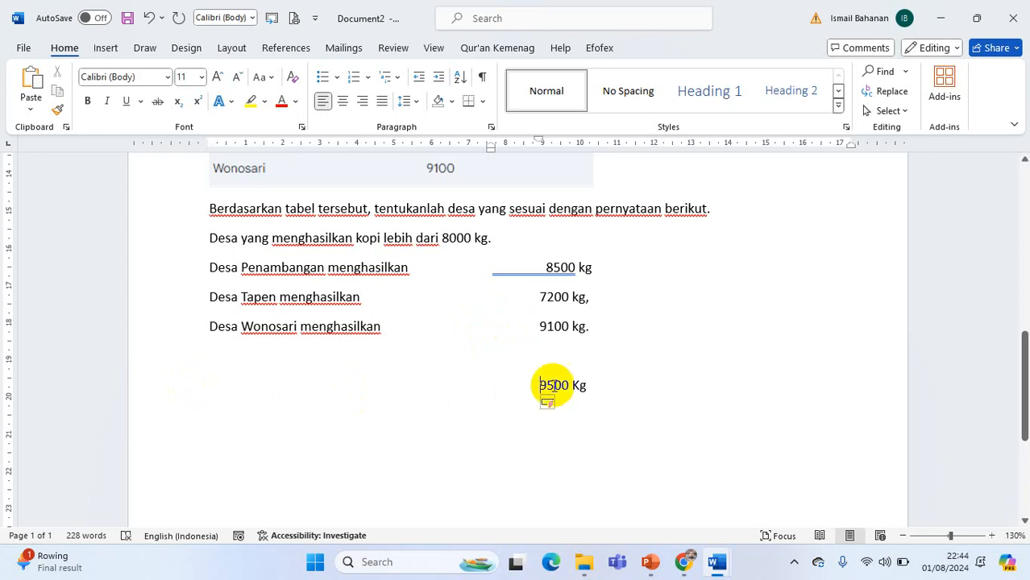
{"action": "key", "text": "Delete"}
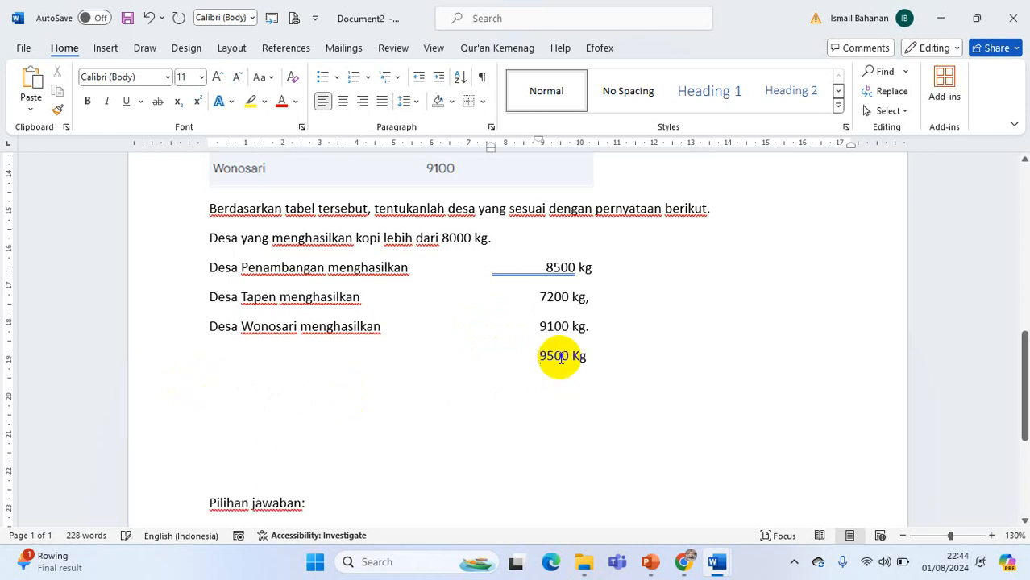
Shuffle the amounts so "7200 kg," stands beside Penambangan, "9100 kg." beside Tapen and "8500 kg" beside Wonosari
{"action": "scroll", "coordinate": [497, 253], "scroll_direction": "up", "scroll_amount": 3}
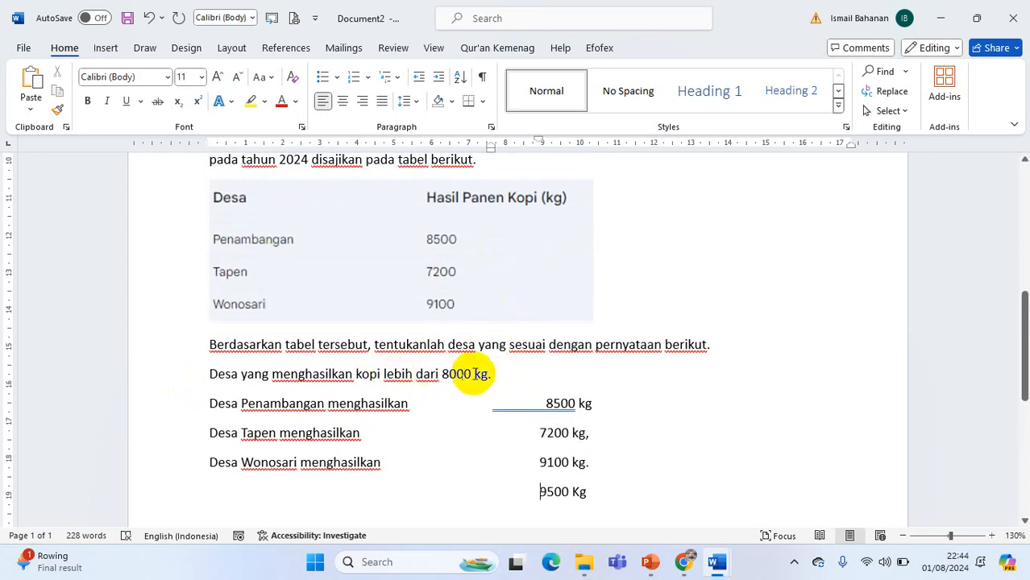
{"action": "left_click_drag", "start_coordinate": [211, 402], "coordinate": [608, 481]}
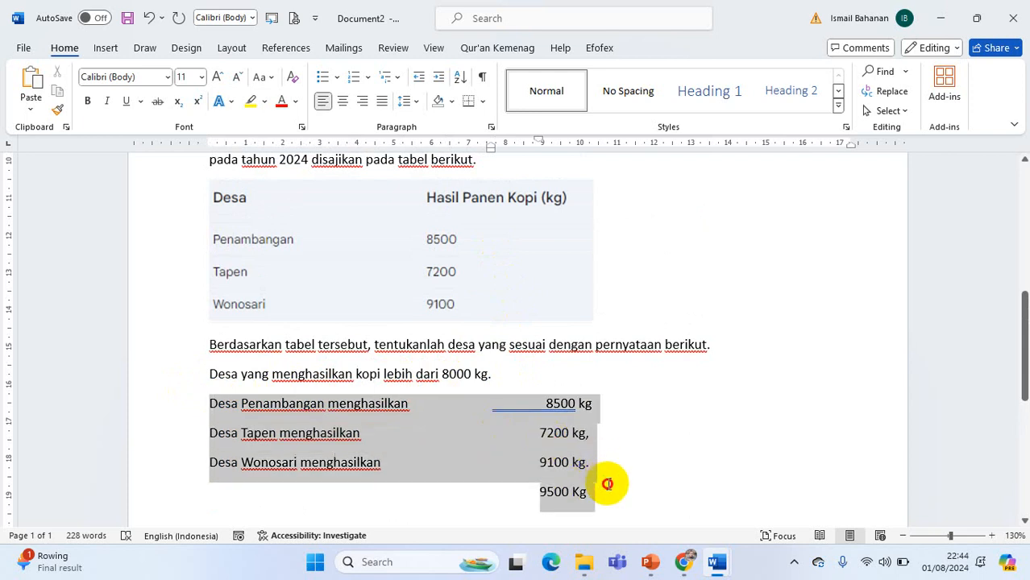
{"action": "left_click", "coordinate": [113, 51]}
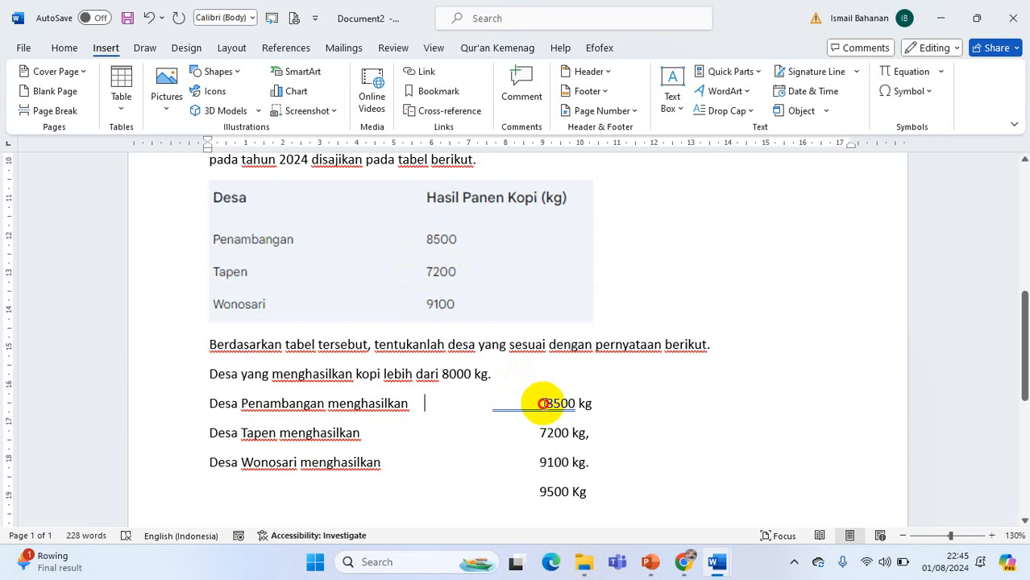
{"action": "left_click_drag", "start_coordinate": [542, 403], "coordinate": [540, 463]}
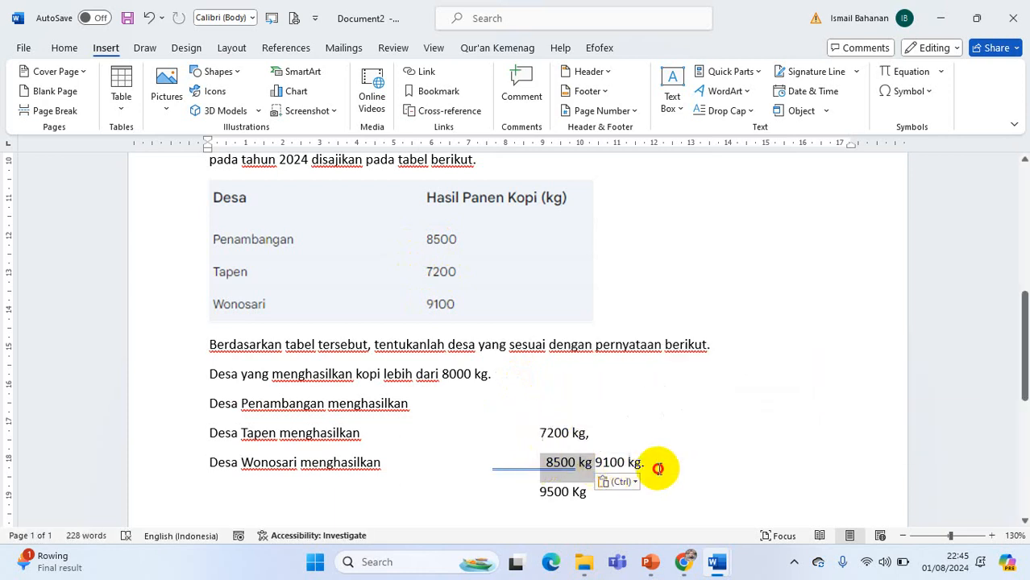
{"action": "left_click_drag", "start_coordinate": [653, 465], "coordinate": [540, 435]}
{"action": "left_click_drag", "start_coordinate": [643, 435], "coordinate": [540, 405]}
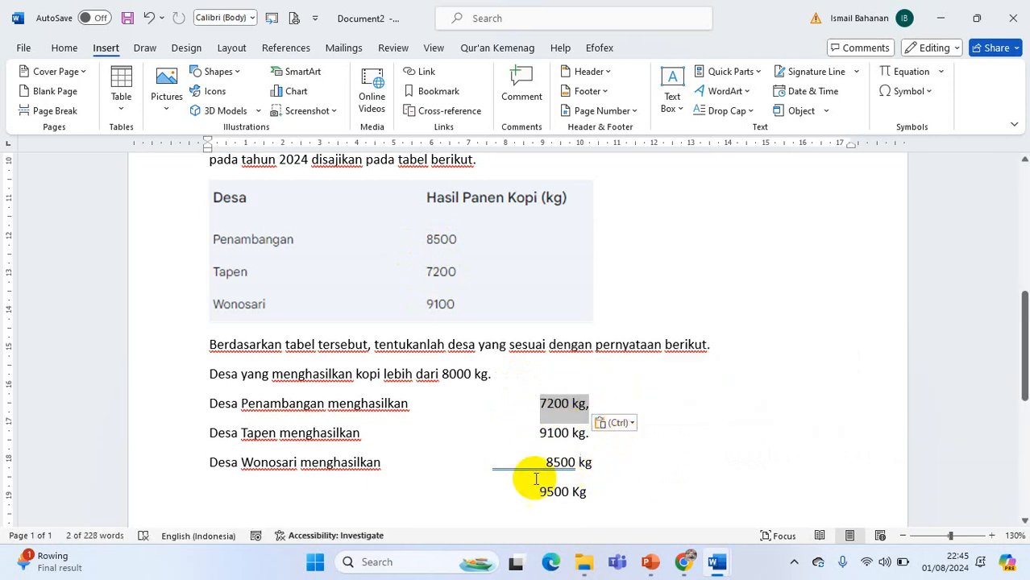
{"action": "left_click", "coordinate": [400, 433]}
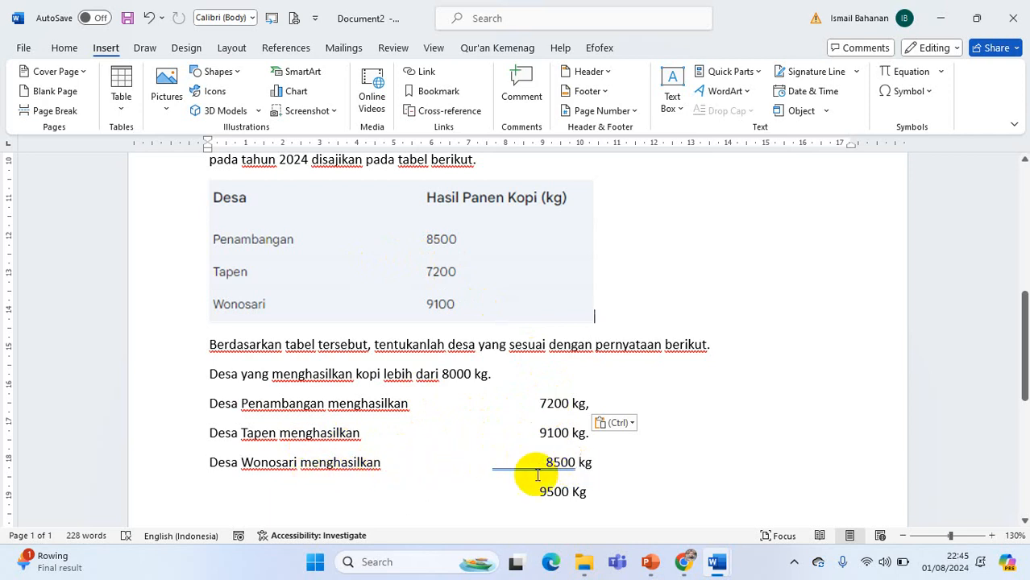
Review Gemini's answer from the "Pembahasan" back up to the harvest table and the original table-stimulus prompt
{"action": "mouse_move", "coordinate": [678, 567]}
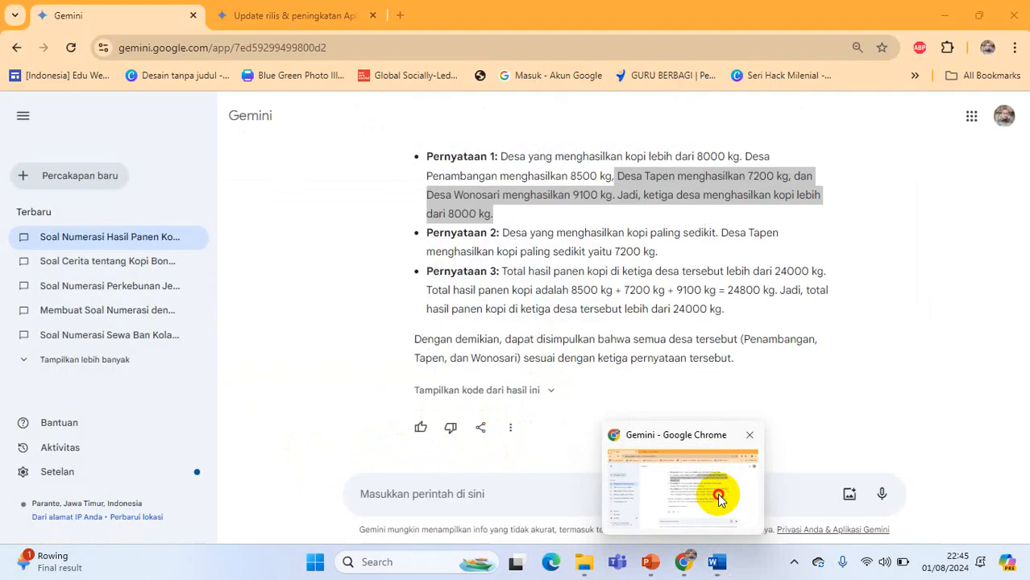
{"action": "left_click", "coordinate": [717, 494]}
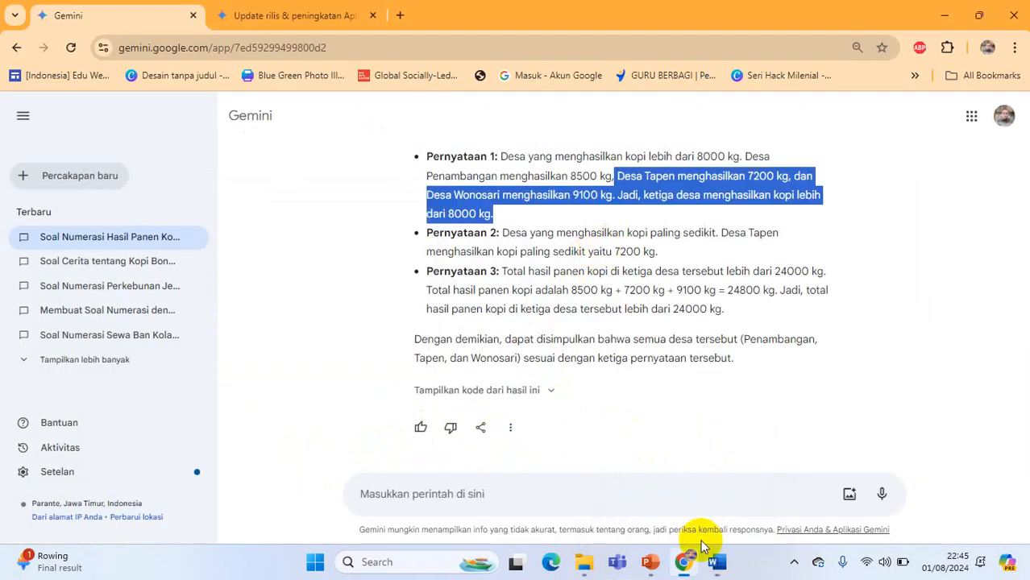
{"action": "left_click", "coordinate": [717, 559]}
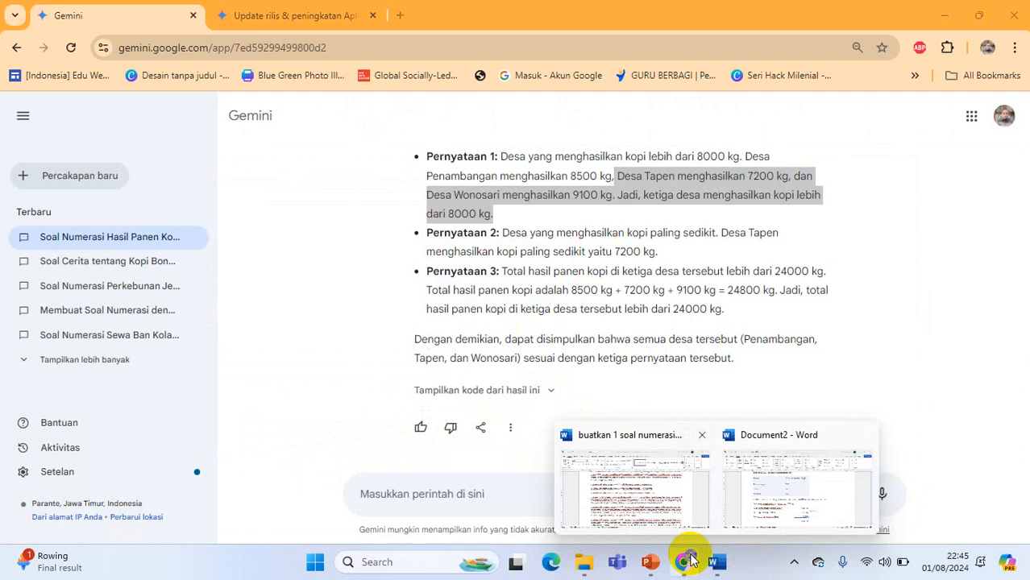
{"action": "left_click", "coordinate": [317, 332]}
{"action": "scroll", "coordinate": [483, 339], "scroll_direction": "up", "scroll_amount": 5}
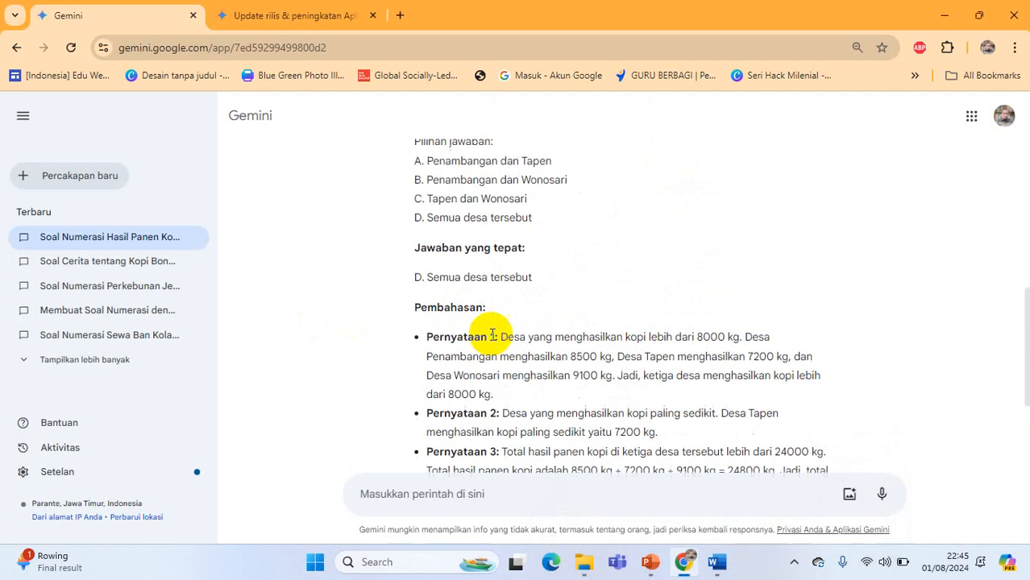
{"action": "scroll", "coordinate": [453, 265], "scroll_direction": "up", "scroll_amount": 2}
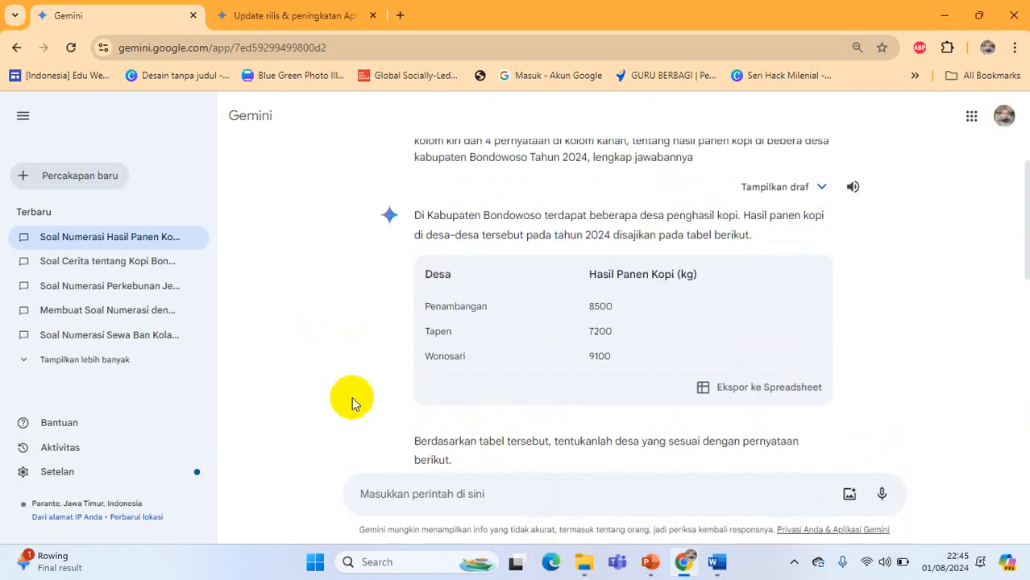
{"action": "scroll", "coordinate": [511, 275], "scroll_direction": "up", "scroll_amount": 1}
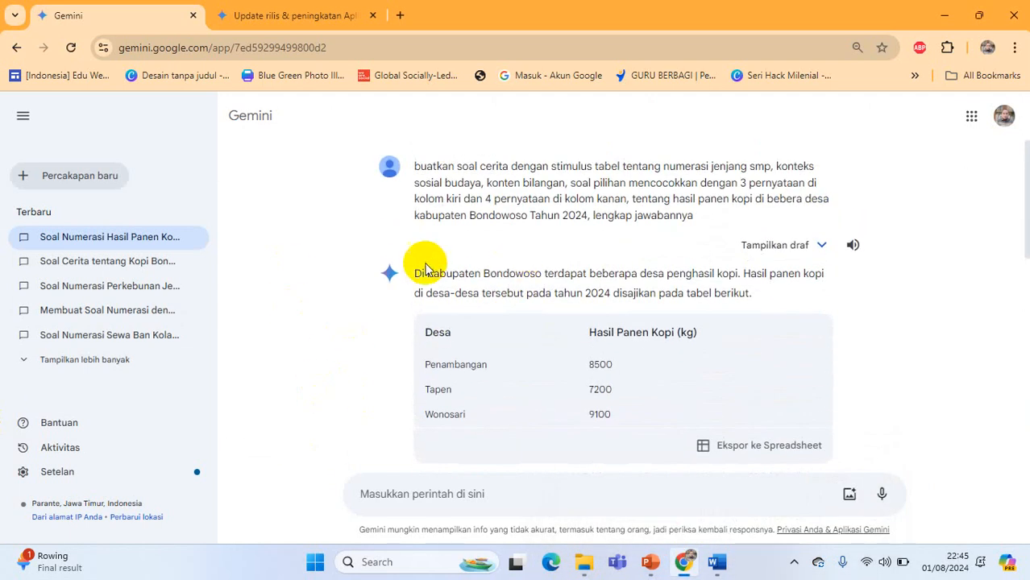
Switch to the Word document of prompts and highlight its first prompt, about tyre rental at Kolam Renang Hotel Palm
{"action": "mouse_move", "coordinate": [718, 560]}
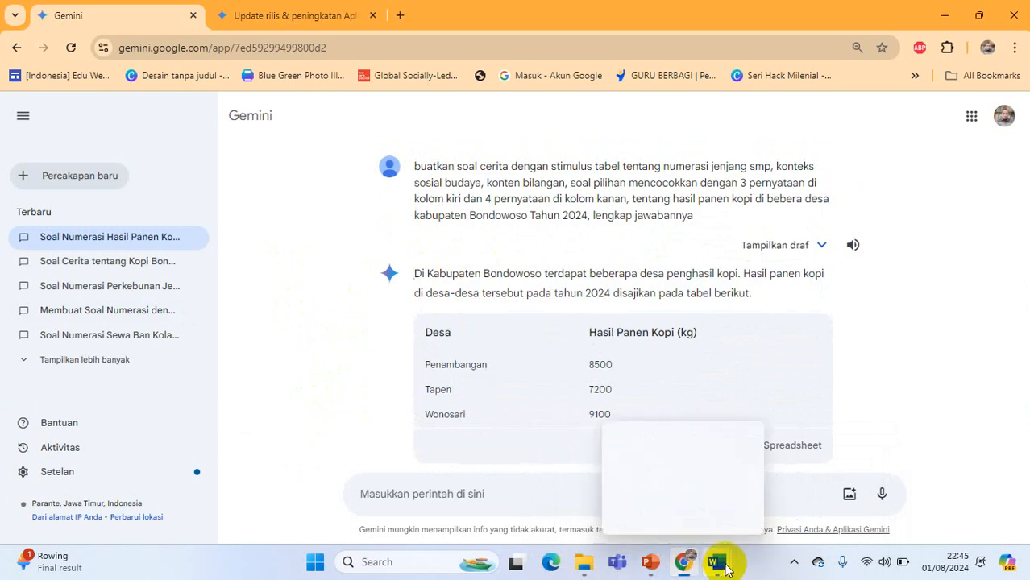
{"action": "left_click", "coordinate": [671, 513]}
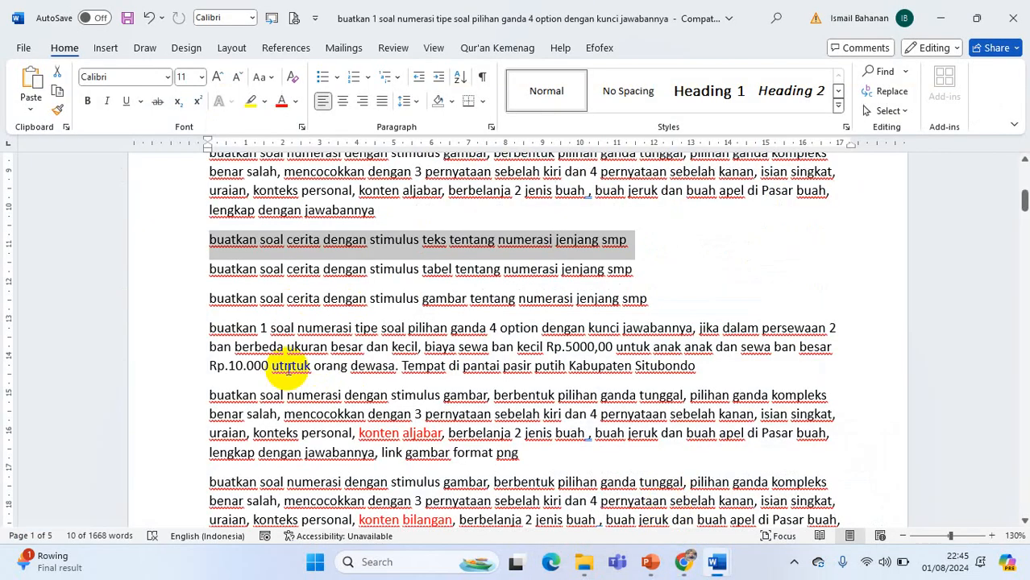
{"action": "scroll", "coordinate": [386, 299], "scroll_direction": "up", "scroll_amount": 3}
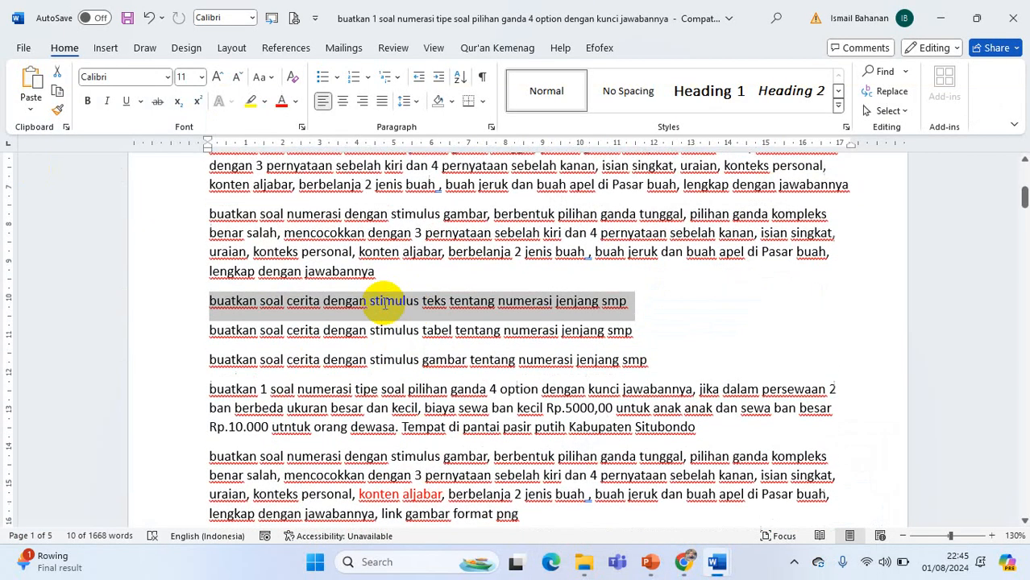
{"action": "scroll", "coordinate": [385, 300], "scroll_direction": "up", "scroll_amount": 3}
{"action": "scroll", "coordinate": [386, 305], "scroll_direction": "up", "scroll_amount": 3}
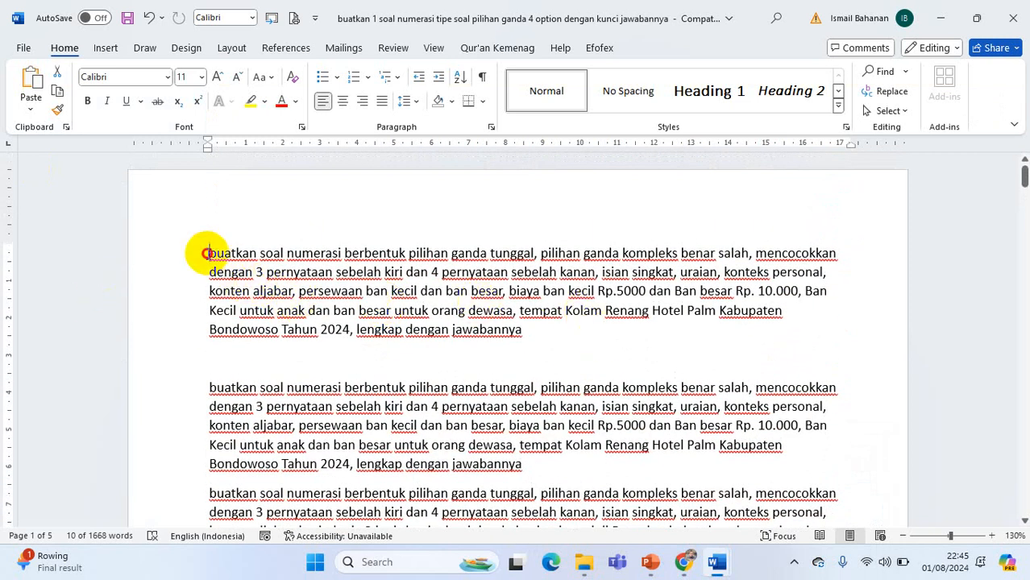
{"action": "left_click_drag", "start_coordinate": [207, 254], "coordinate": [552, 342]}
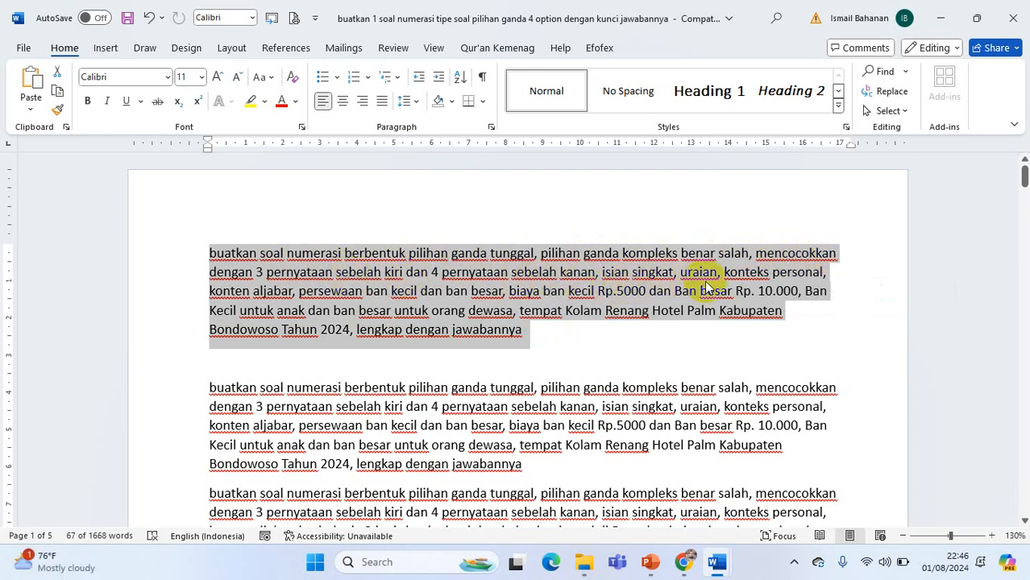
Replace "aljabar" with "bilangan" after "konten" in the first prompt, and select that whole prompt paragraph
{"action": "left_click", "coordinate": [277, 293]}
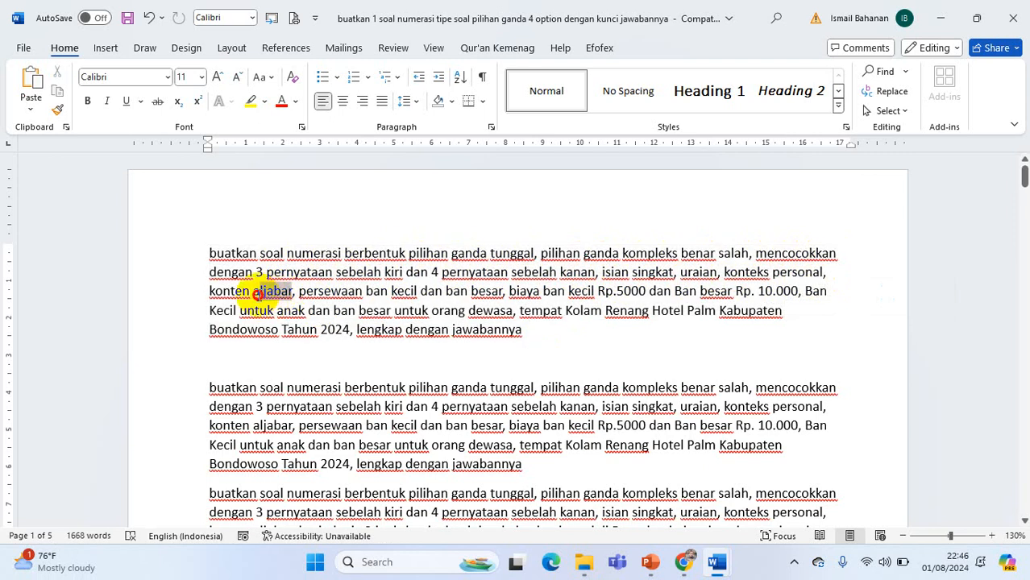
{"action": "left_click_drag", "start_coordinate": [257, 294], "coordinate": [259, 294]}
{"action": "key", "text": "Delete"}
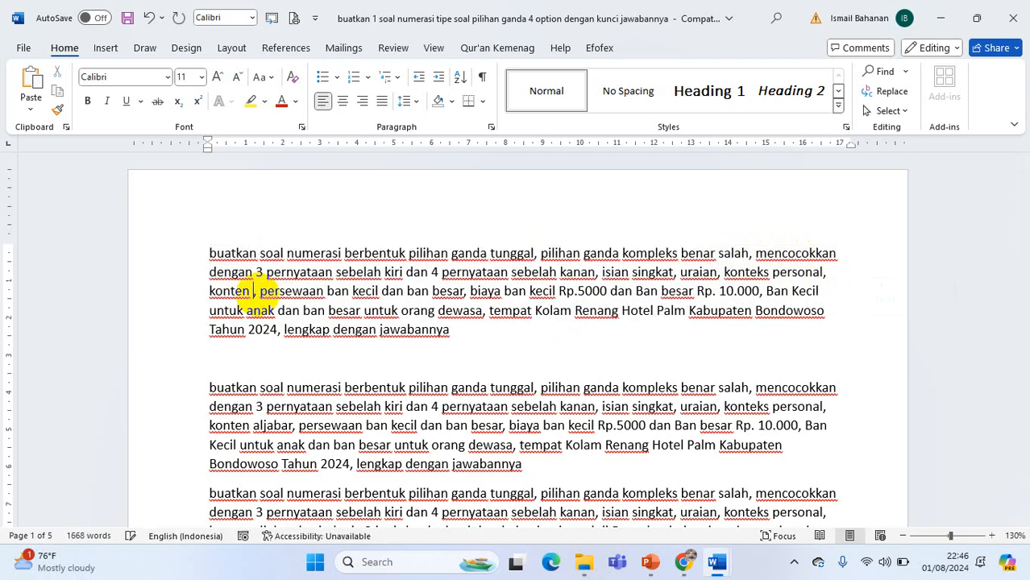
{"action": "type", "text": "bilangan,"}
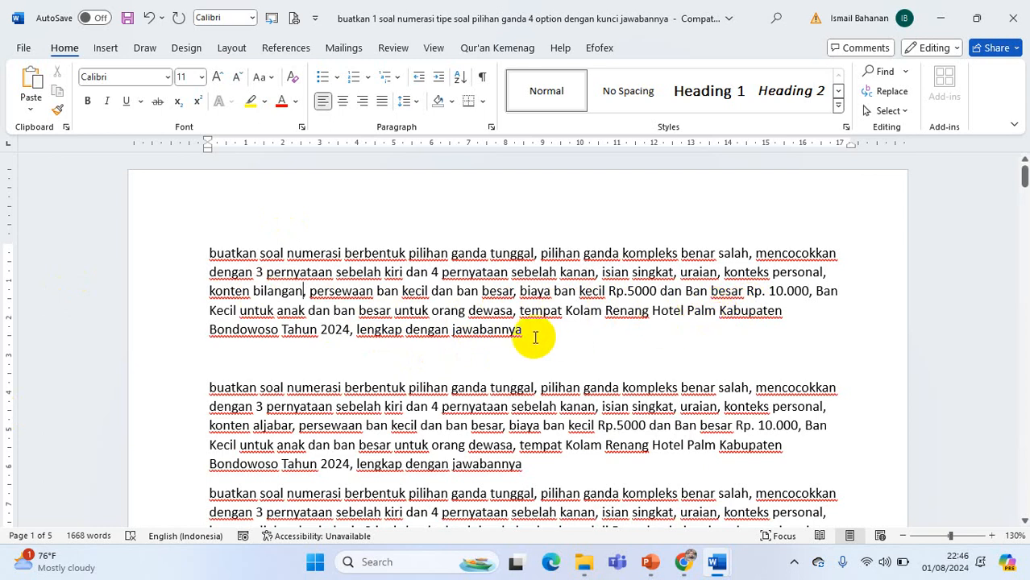
{"action": "left_click_drag", "start_coordinate": [536, 336], "coordinate": [216, 255]}
{"action": "key", "text": "ctrl+c"}
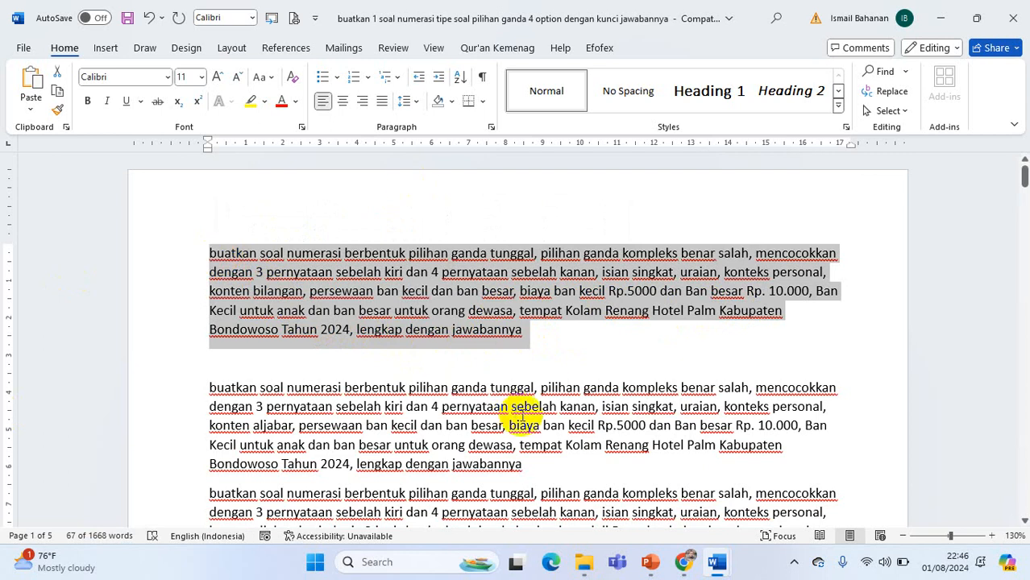
Switch to Gemini and submit the copied tyre-rental numeracy prompt with "konten bilangan" in a new conversation
{"action": "left_click", "coordinate": [684, 562]}
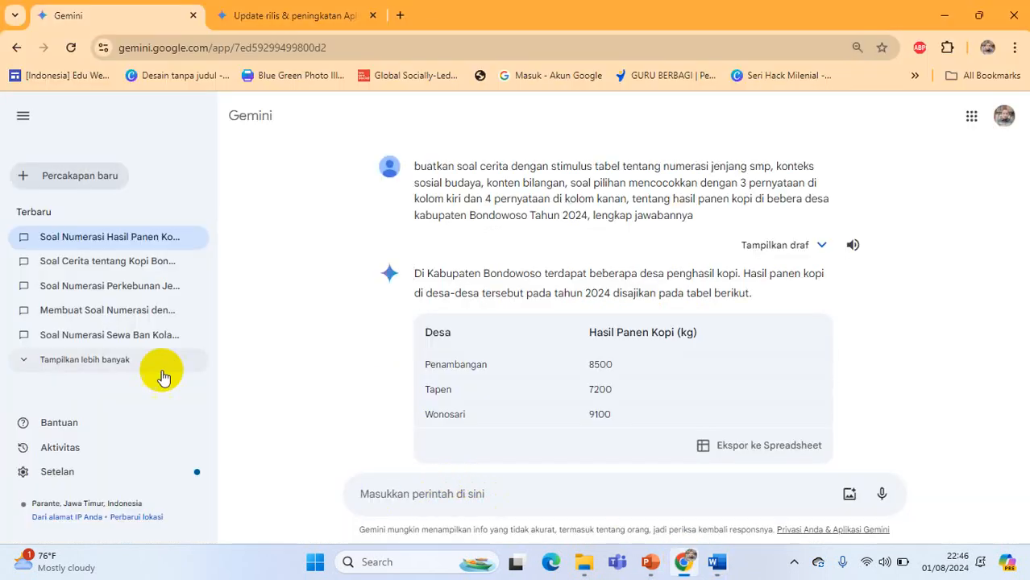
{"action": "left_click", "coordinate": [106, 182]}
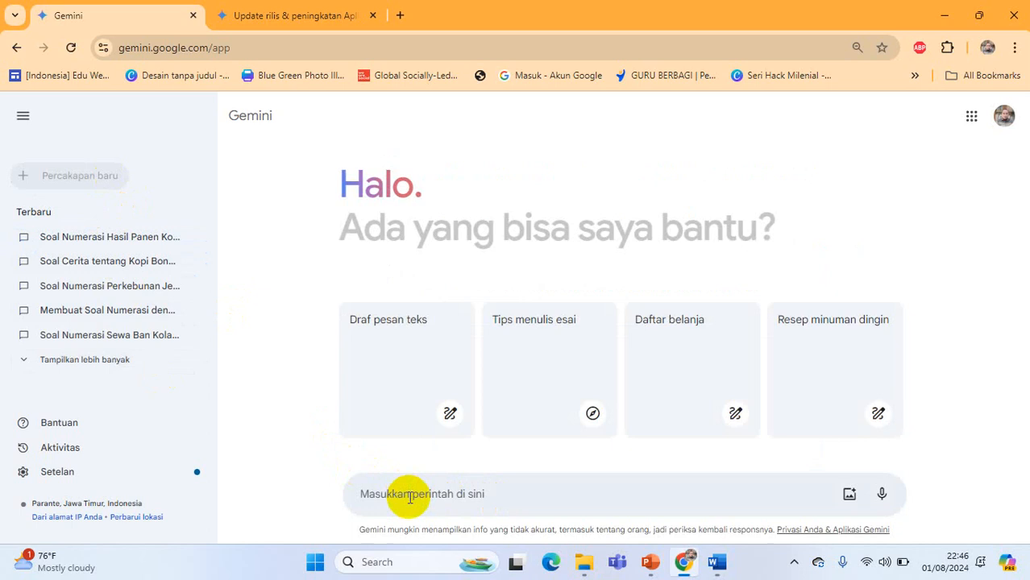
{"action": "key", "text": "ctrl+v"}
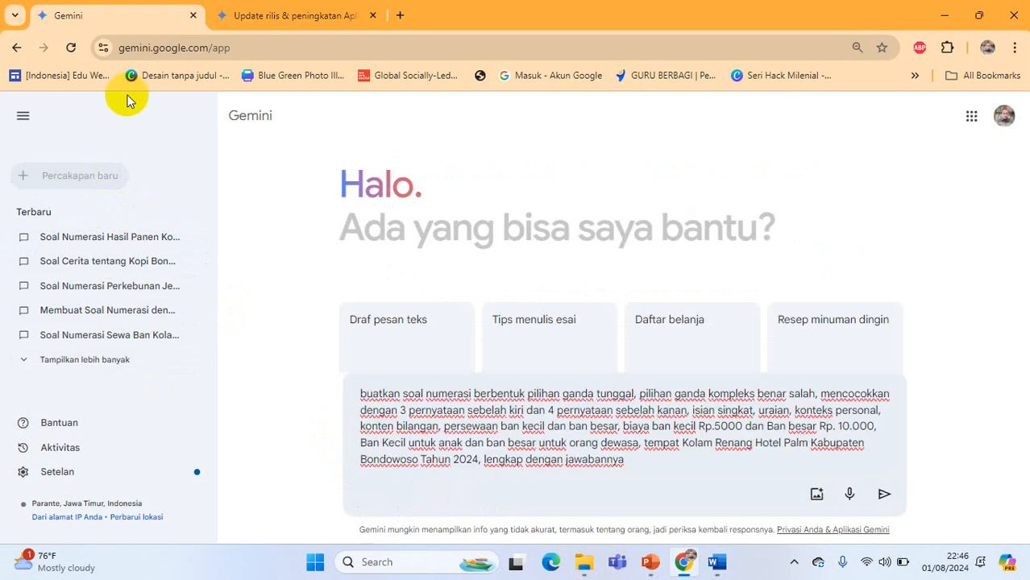
{"action": "left_click", "coordinate": [882, 496]}
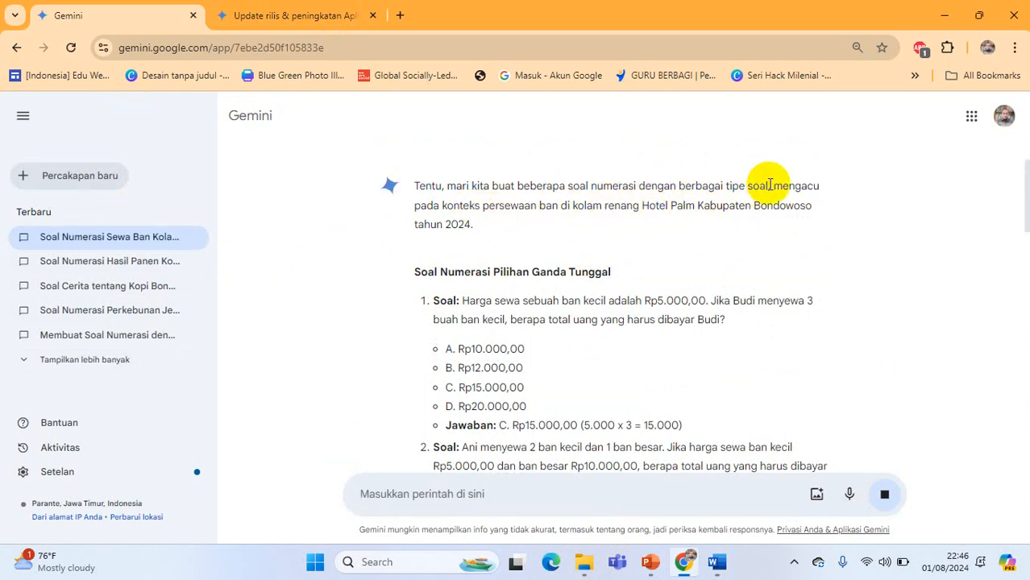
Review the generated tyre-rental questions: the single-answer multiple choice, the "Benar Salah" statements and the "Mencocokkan" table
{"action": "scroll", "coordinate": [532, 252], "scroll_direction": "down", "scroll_amount": 2}
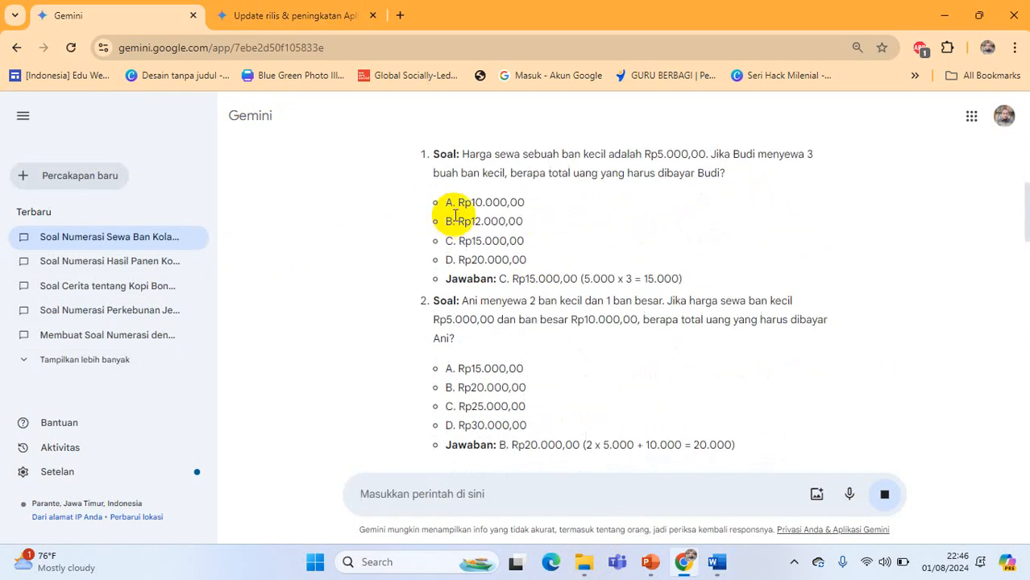
{"action": "scroll", "coordinate": [484, 230], "scroll_direction": "up", "scroll_amount": 1}
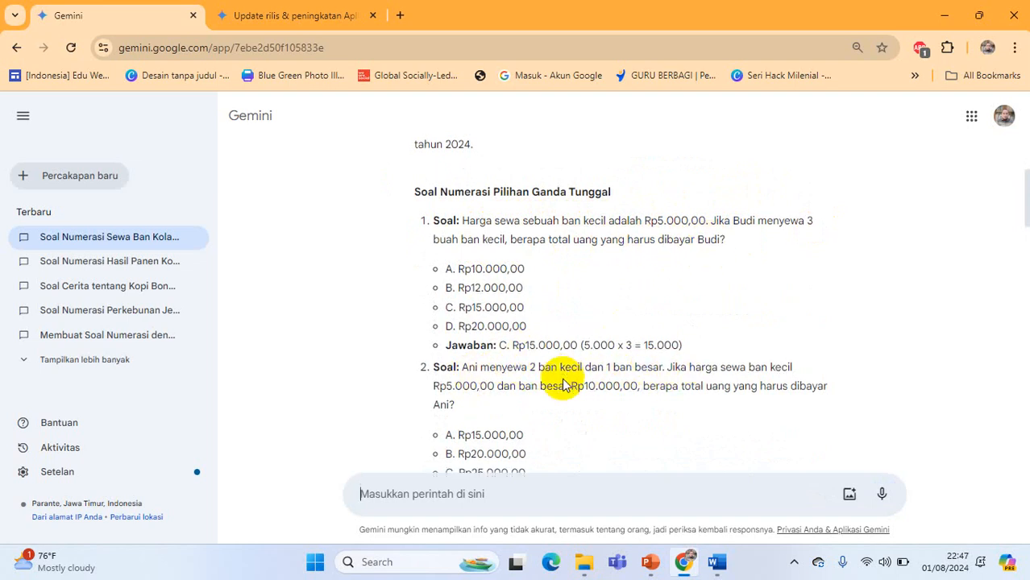
{"action": "scroll", "coordinate": [556, 379], "scroll_direction": "down", "scroll_amount": 1}
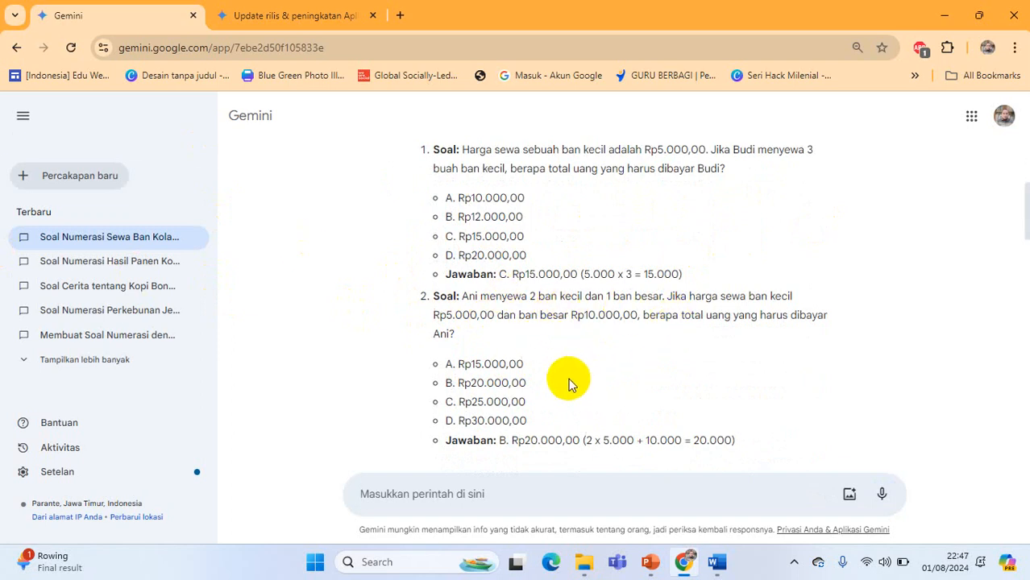
{"action": "scroll", "coordinate": [570, 379], "scroll_direction": "down", "scroll_amount": 2}
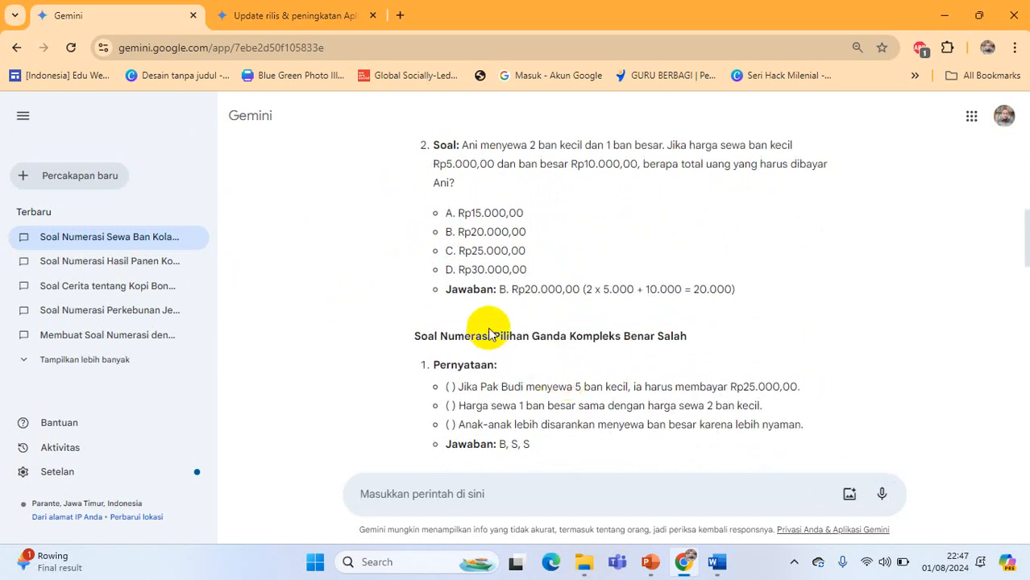
{"action": "scroll", "coordinate": [489, 333], "scroll_direction": "down", "scroll_amount": 1}
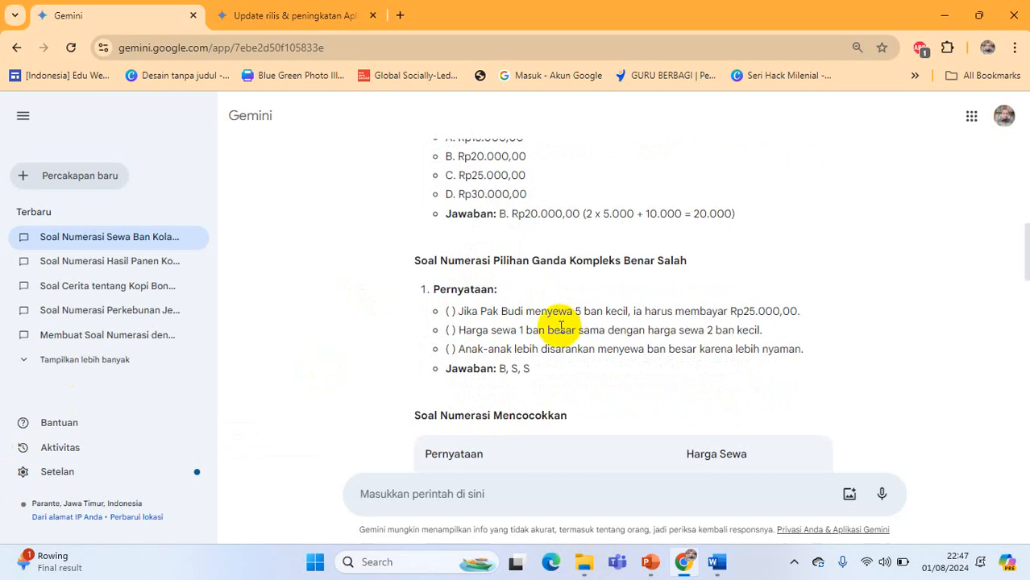
{"action": "scroll", "coordinate": [561, 326], "scroll_direction": "down", "scroll_amount": 2}
{"action": "scroll", "coordinate": [561, 333], "scroll_direction": "down", "scroll_amount": 1}
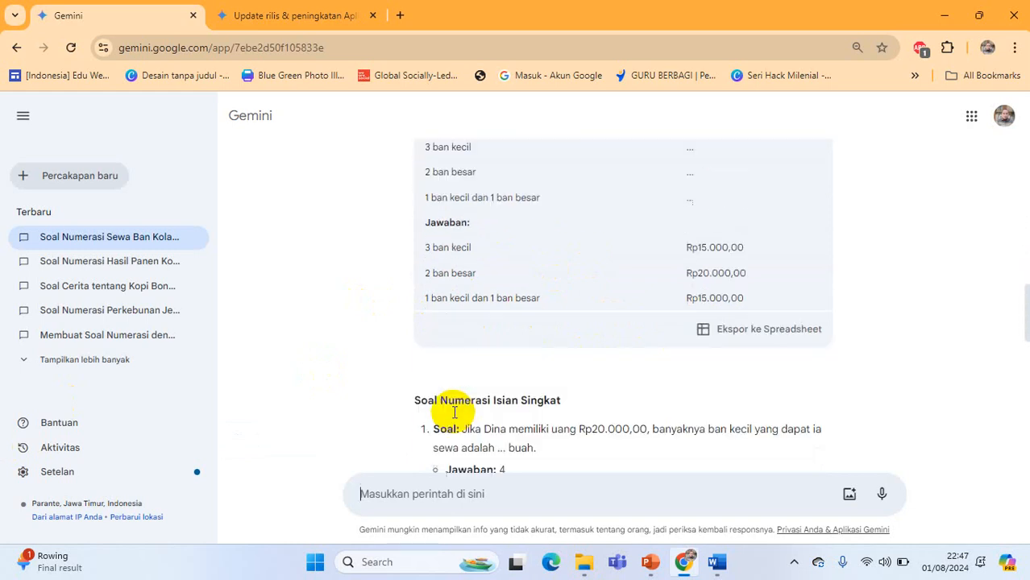
Examine the "Isian Singkat", "Uraian", "Konteks Personal" and "Konten Bilangan" questions through "Tips Membuat Soal", and return to the multiple-choice questions
{"action": "scroll", "coordinate": [448, 403], "scroll_direction": "down", "scroll_amount": 3}
{"action": "scroll", "coordinate": [453, 369], "scroll_direction": "down", "scroll_amount": 2}
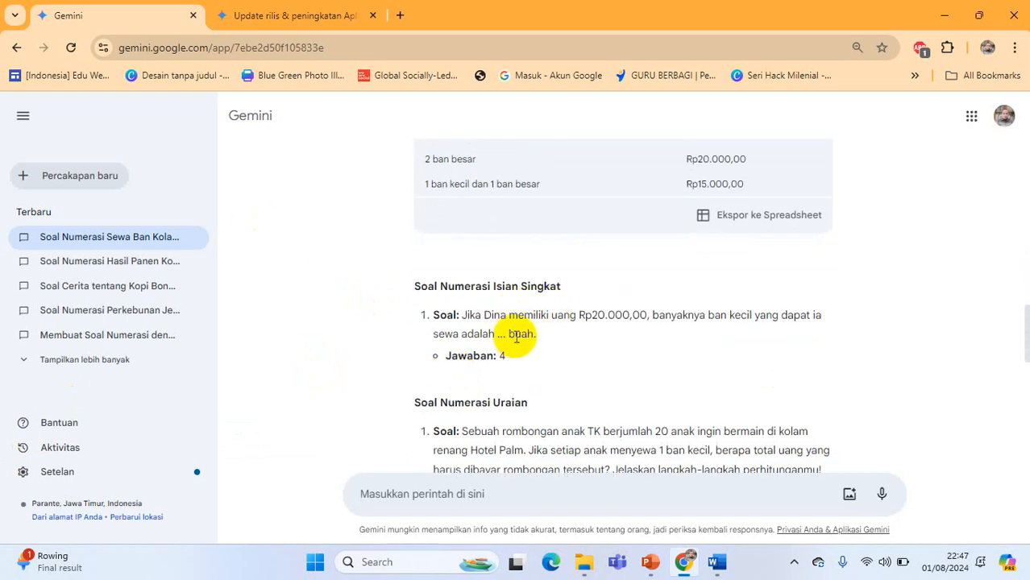
{"action": "scroll", "coordinate": [655, 329], "scroll_direction": "down", "scroll_amount": 2}
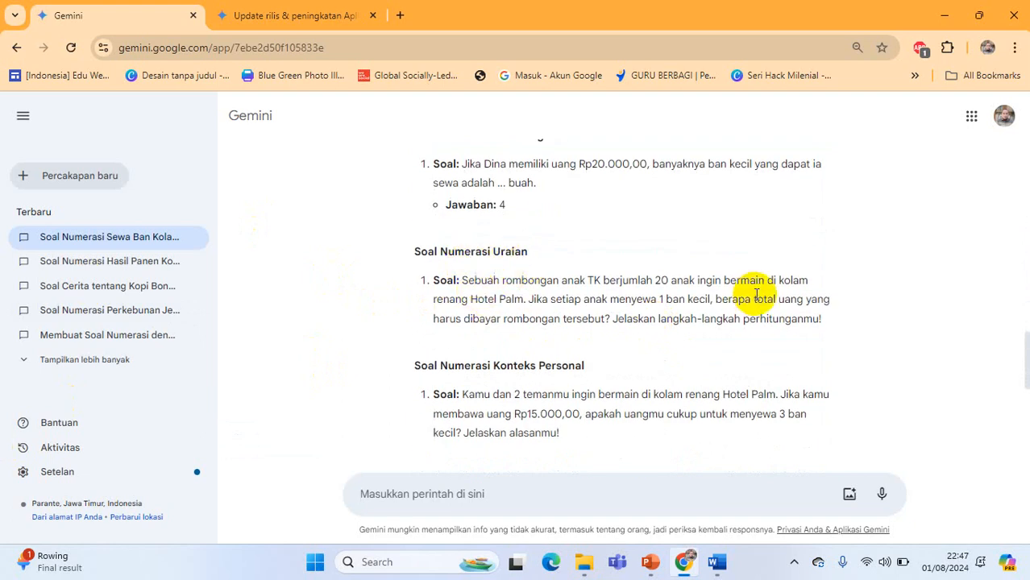
{"action": "scroll", "coordinate": [756, 295], "scroll_direction": "down", "scroll_amount": 2}
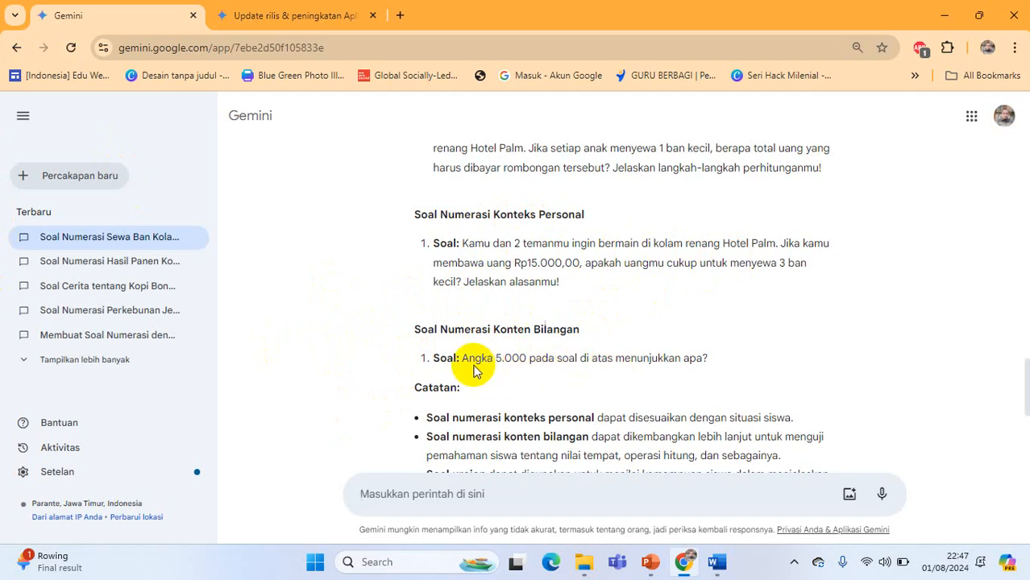
{"action": "scroll", "coordinate": [488, 355], "scroll_direction": "down", "scroll_amount": 2}
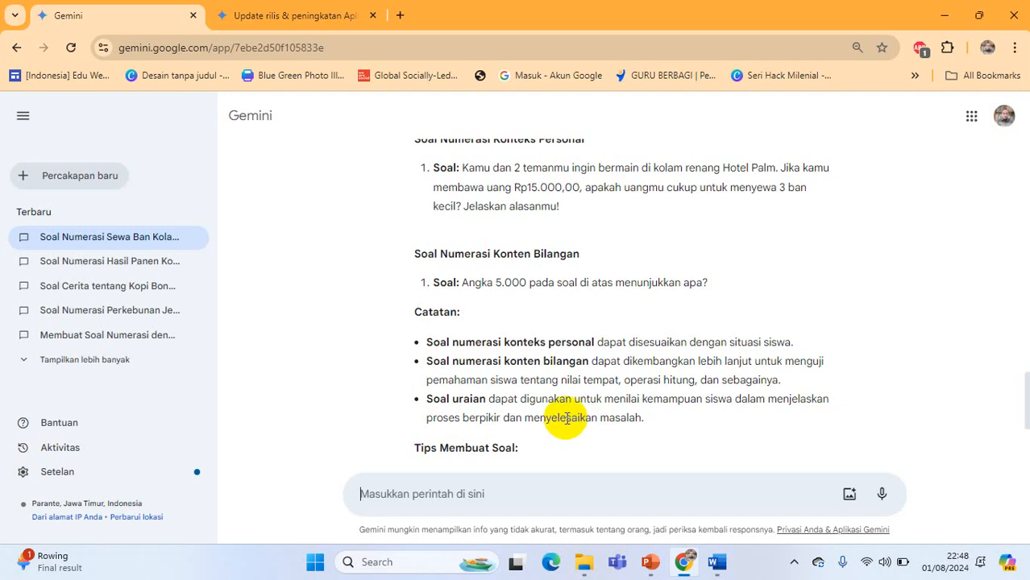
{"action": "scroll", "coordinate": [412, 387], "scroll_direction": "down", "scroll_amount": 4}
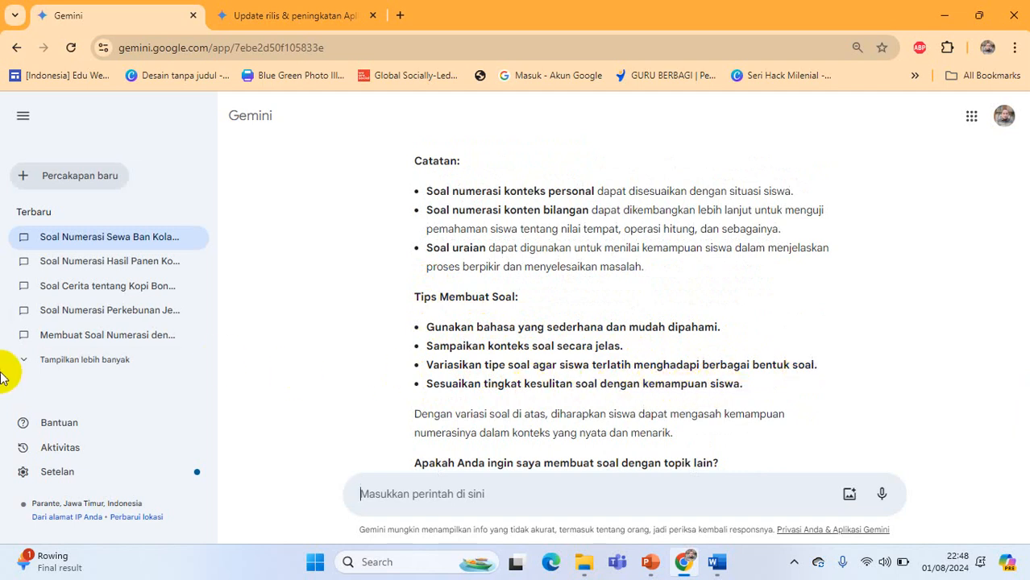
{"action": "scroll", "coordinate": [496, 366], "scroll_direction": "down", "scroll_amount": 1}
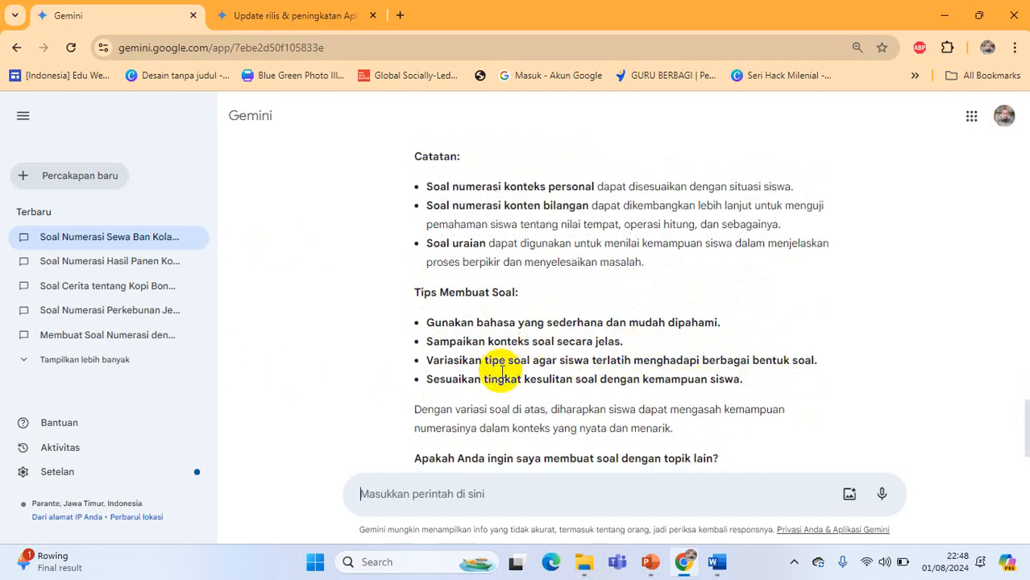
{"action": "scroll", "coordinate": [427, 330], "scroll_direction": "up", "scroll_amount": 12}
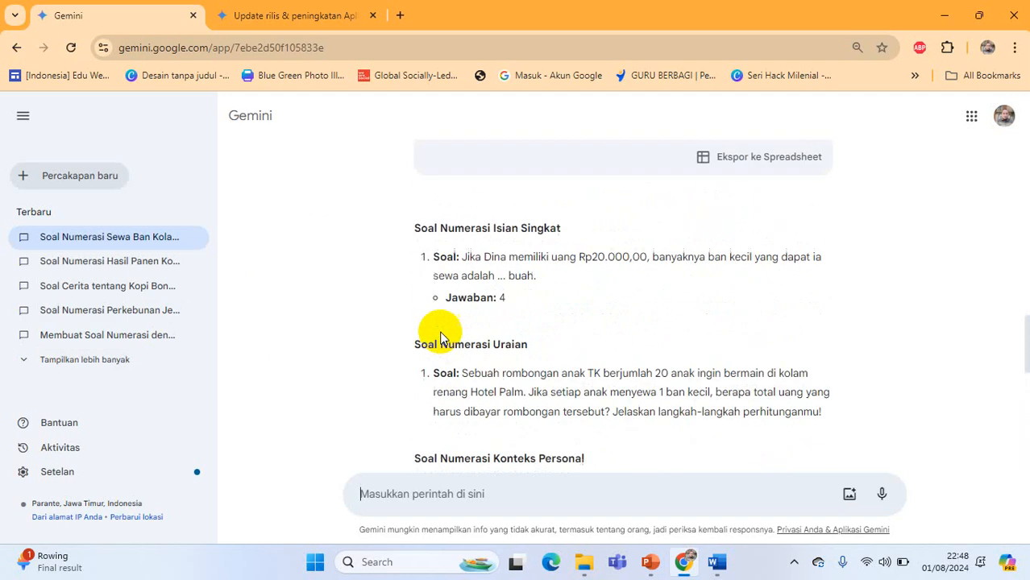
{"action": "scroll", "coordinate": [415, 312], "scroll_direction": "up", "scroll_amount": 4}
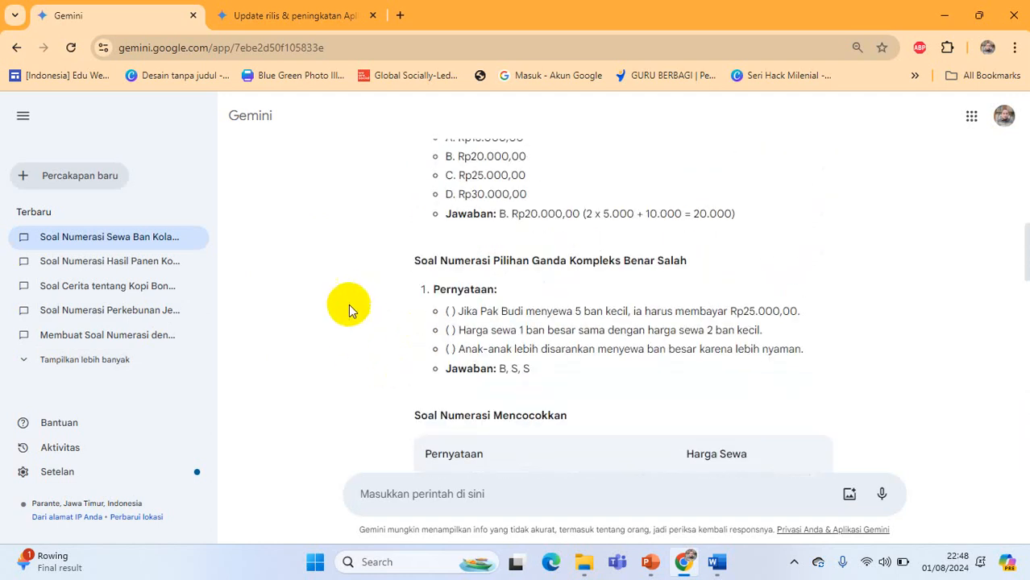
{"action": "scroll", "coordinate": [387, 338], "scroll_direction": "up", "scroll_amount": 2}
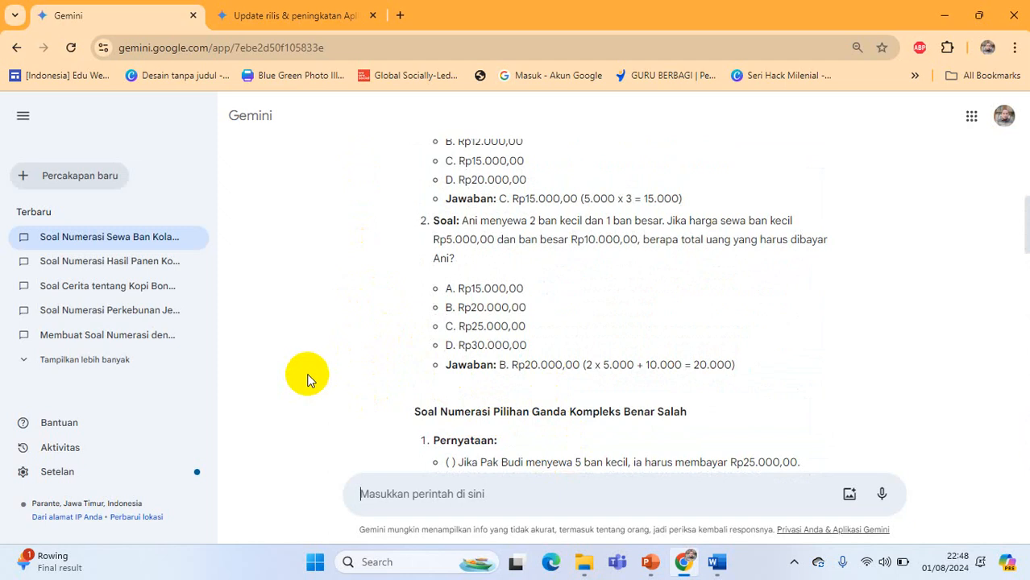
{"action": "mouse_move", "coordinate": [716, 567]}
{"action": "mouse_move", "coordinate": [653, 567]}
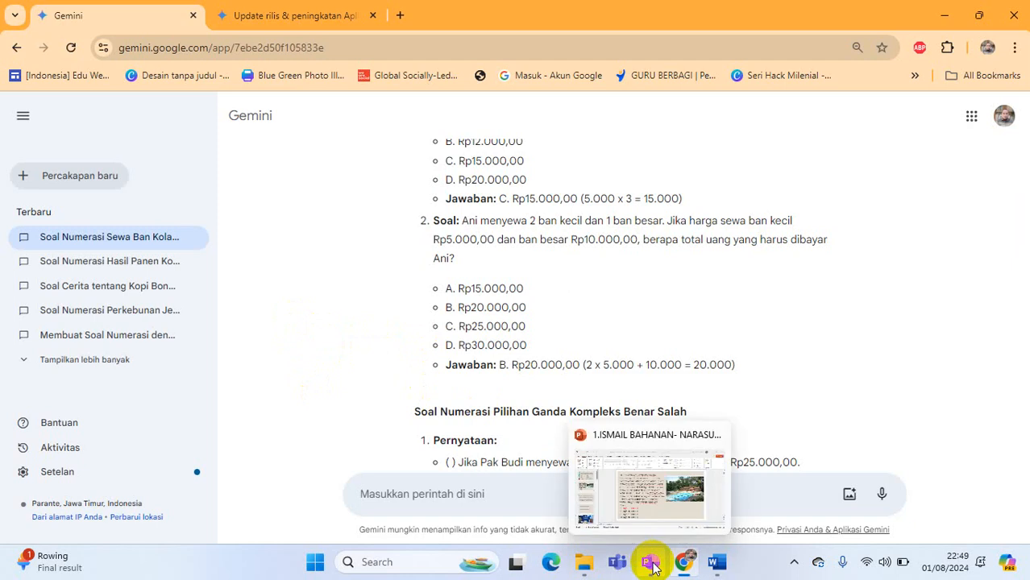
{"action": "left_click", "coordinate": [794, 567]}
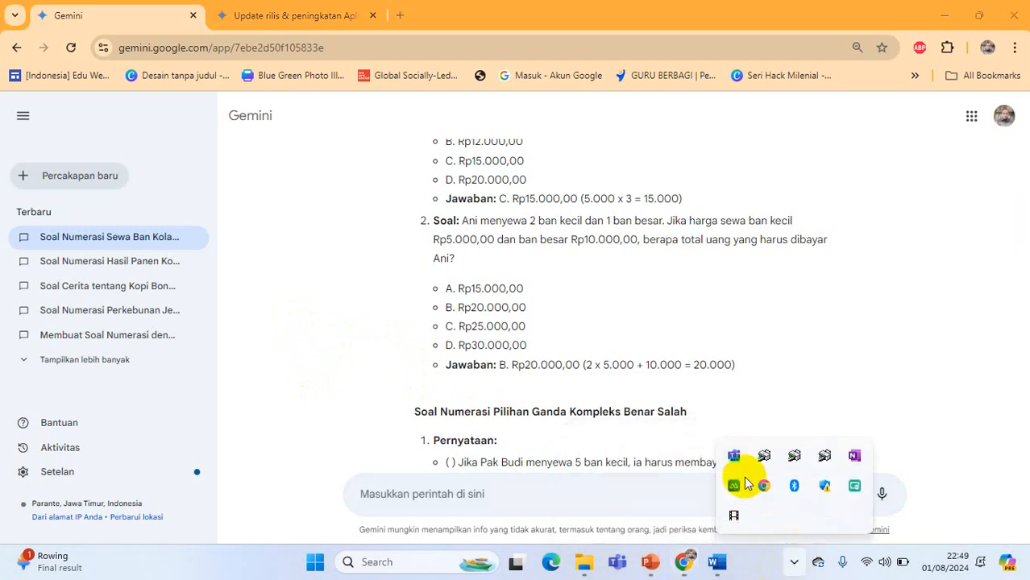